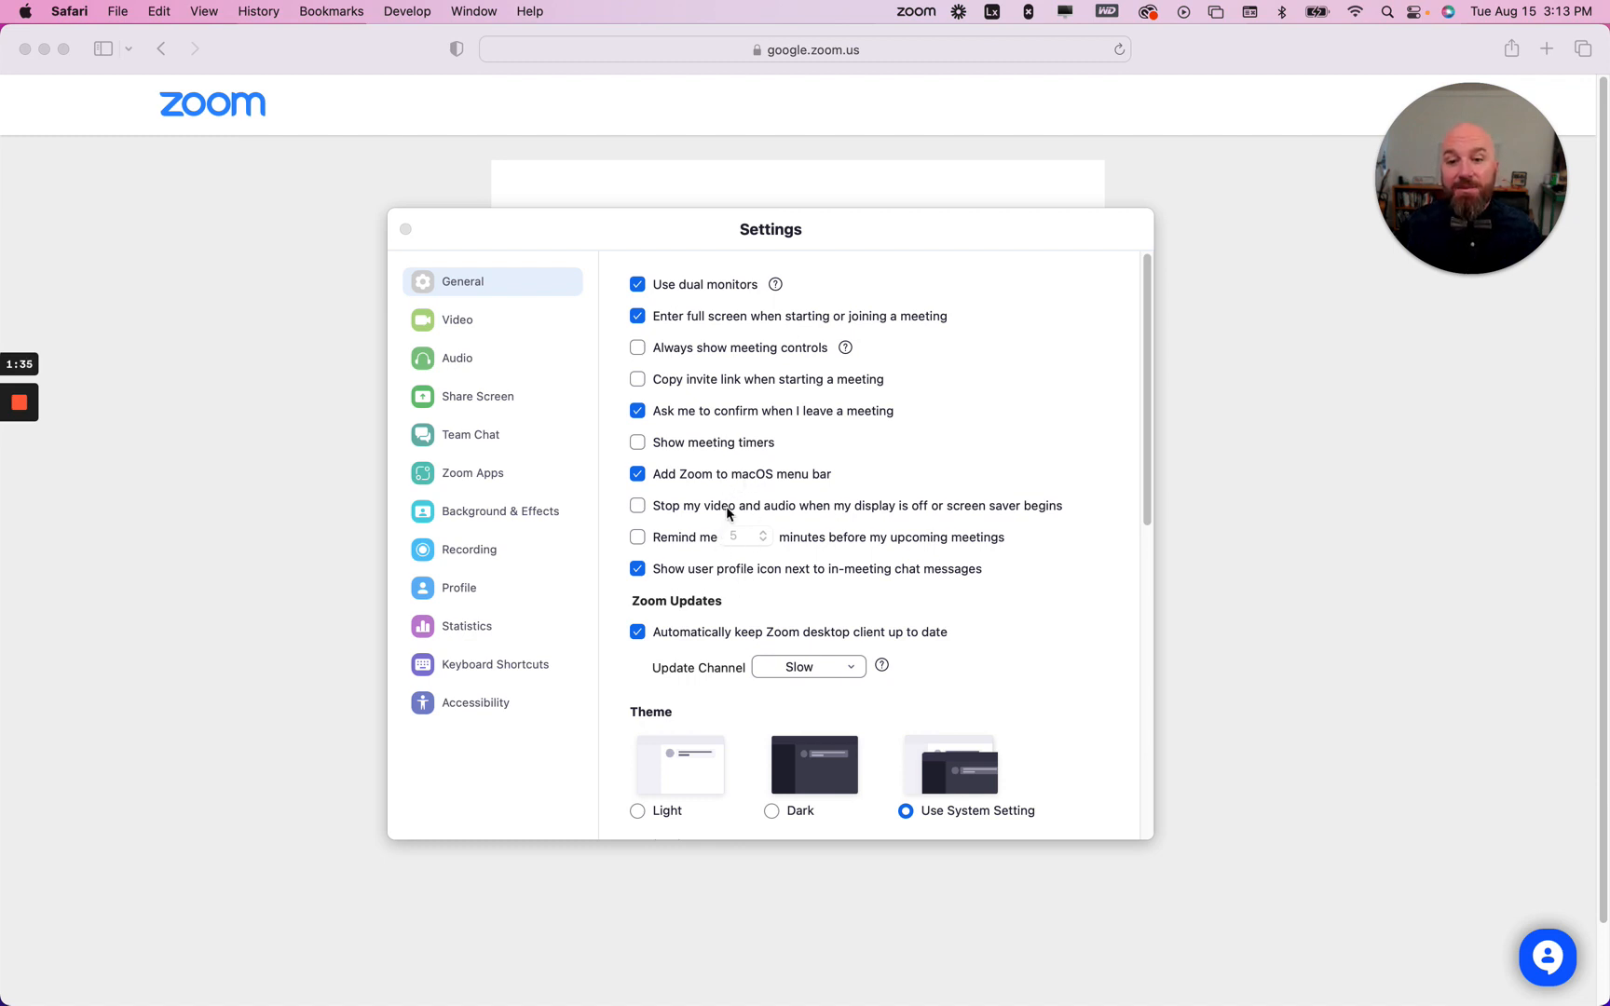
Step: Set the video camera to Lumina Camera - Plus in the video settings
click(456, 324)
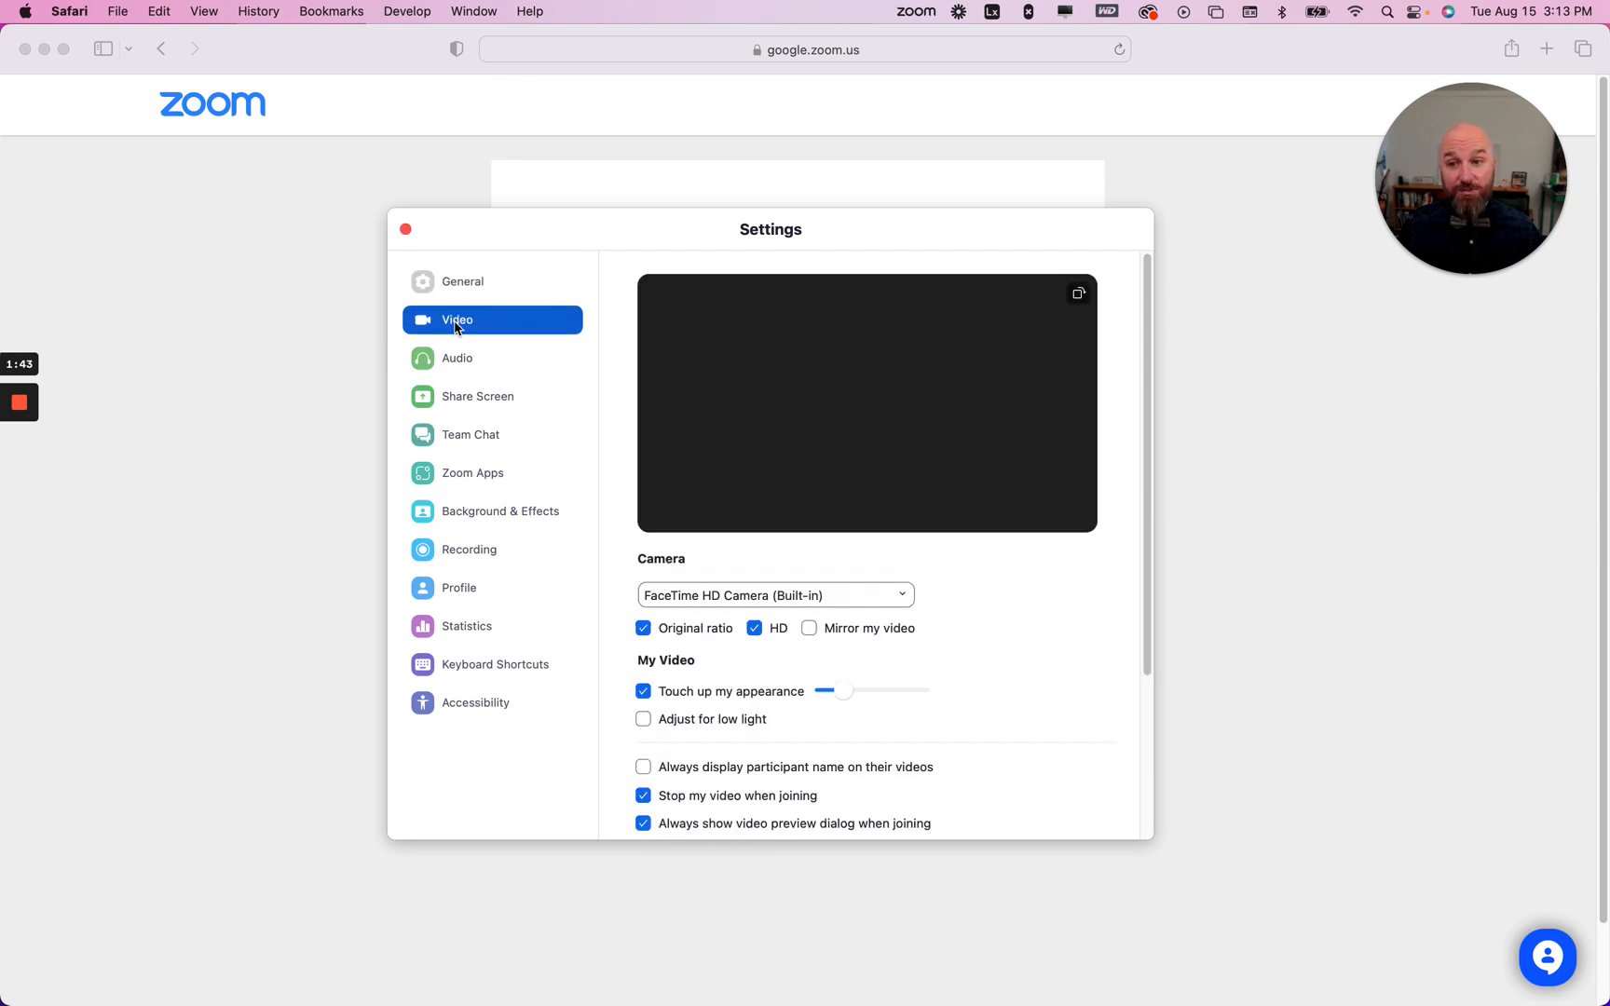
click(892, 598)
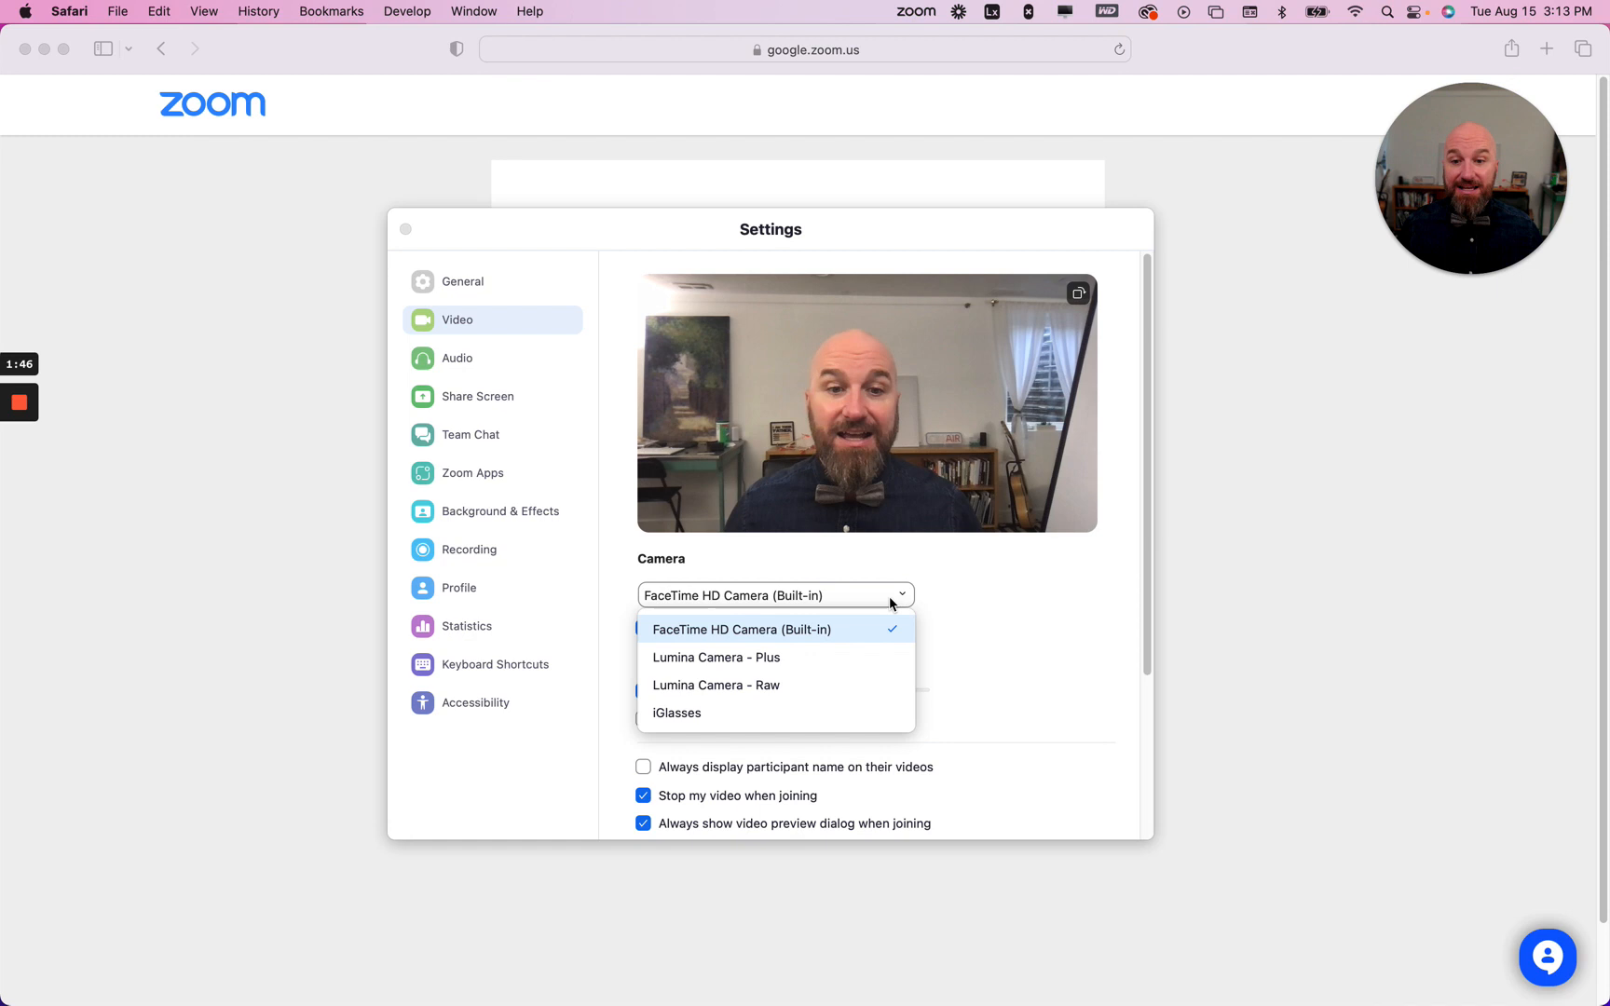
click(864, 658)
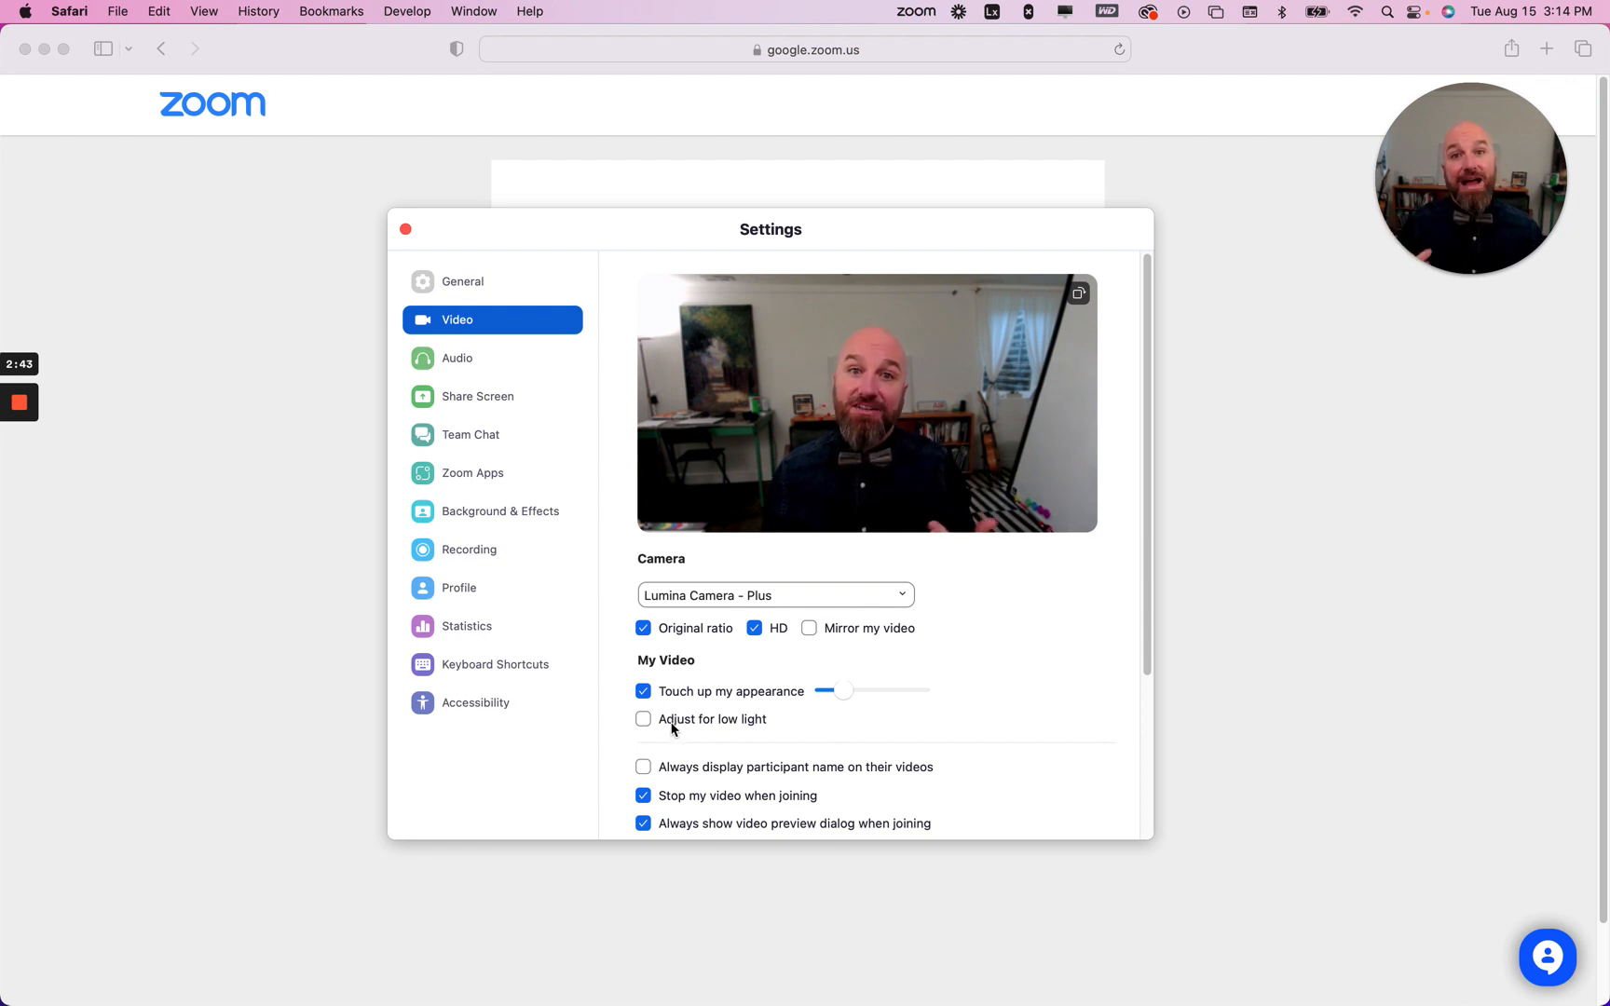
Step: Review the remaining video options, the troubleshooting tips for missing video and the advanced video quality settings
scroll(808, 714, down, 5)
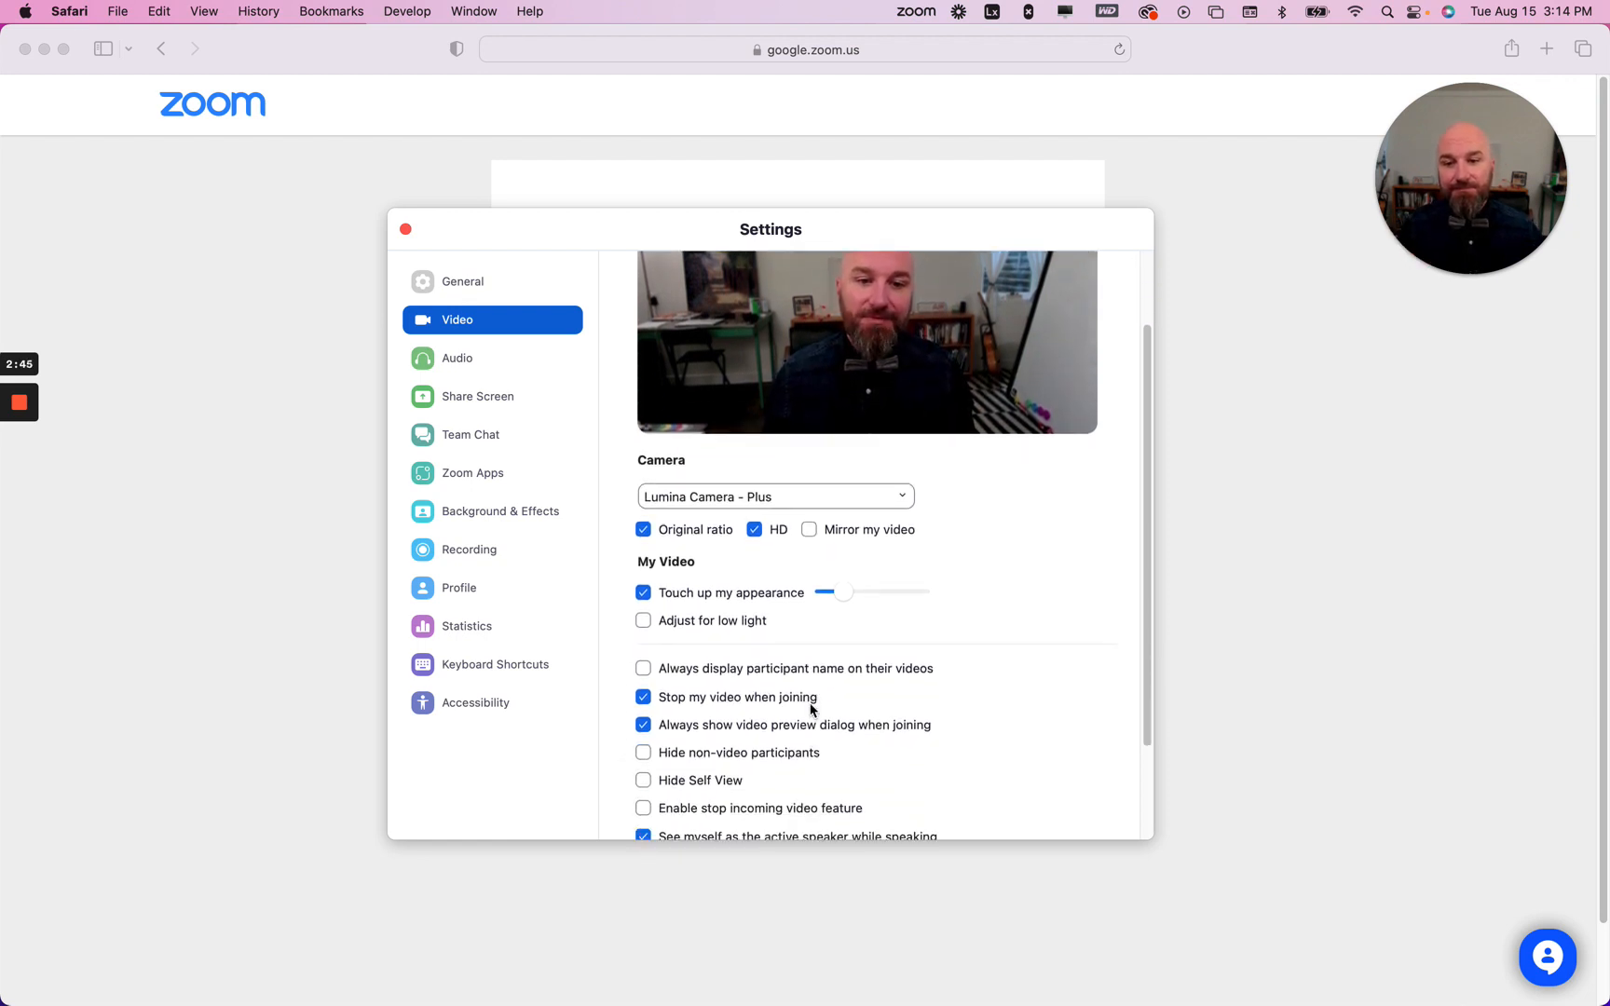
scroll(810, 709, down, 4)
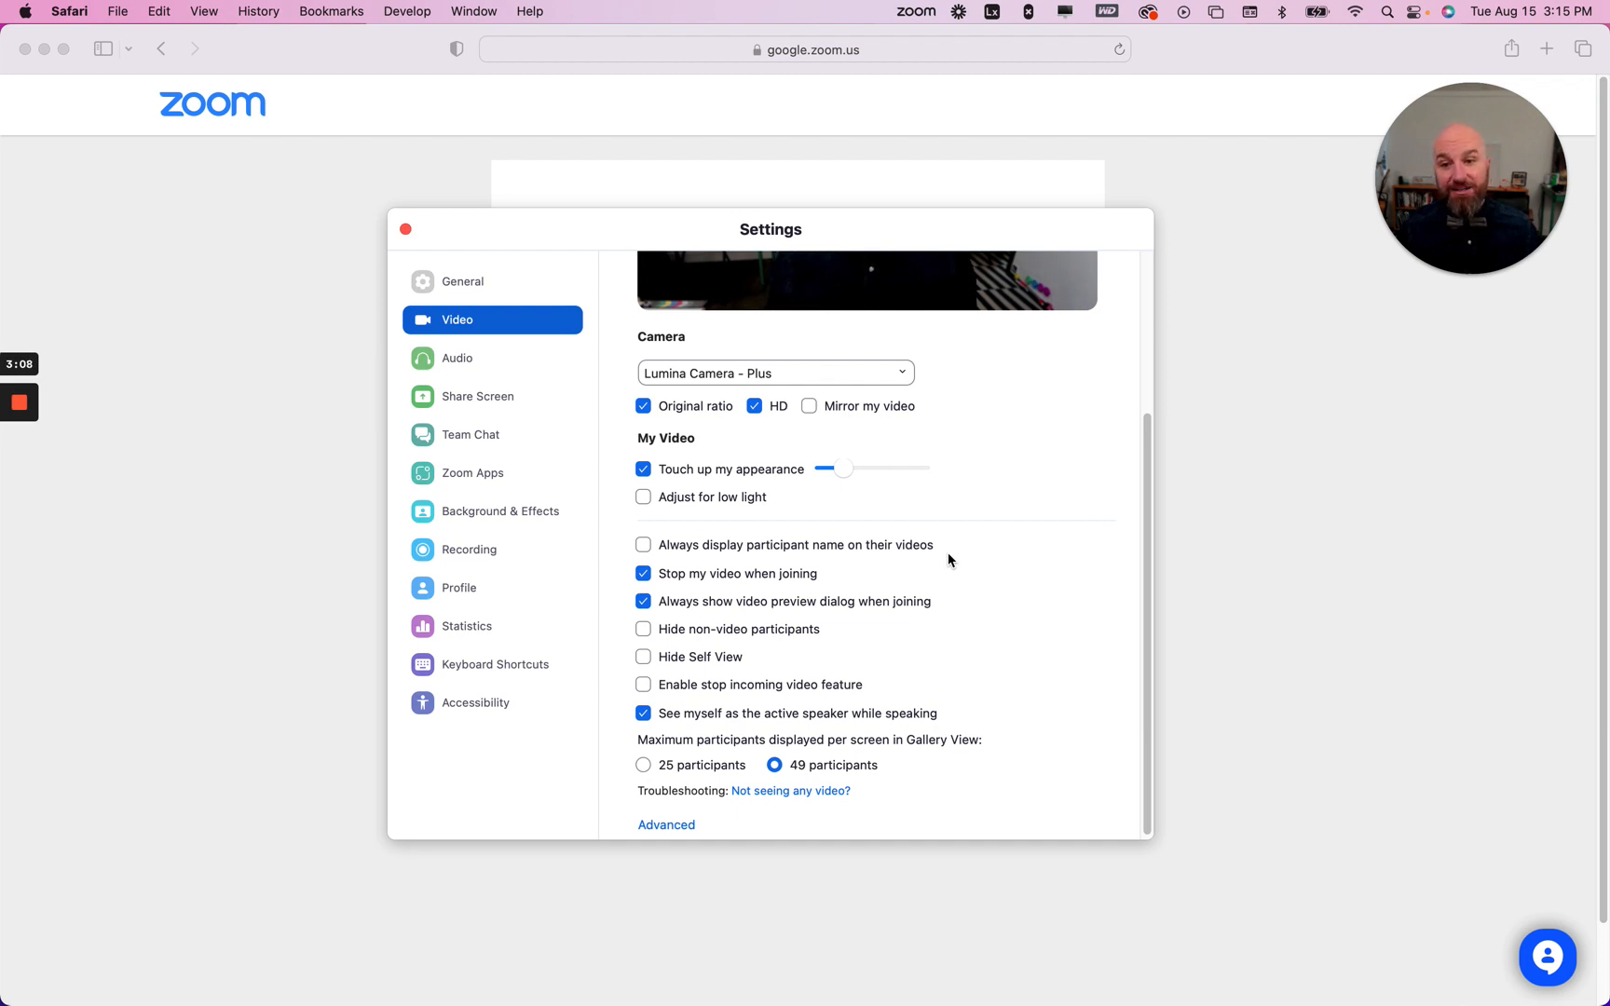
scroll(948, 559, down, 1)
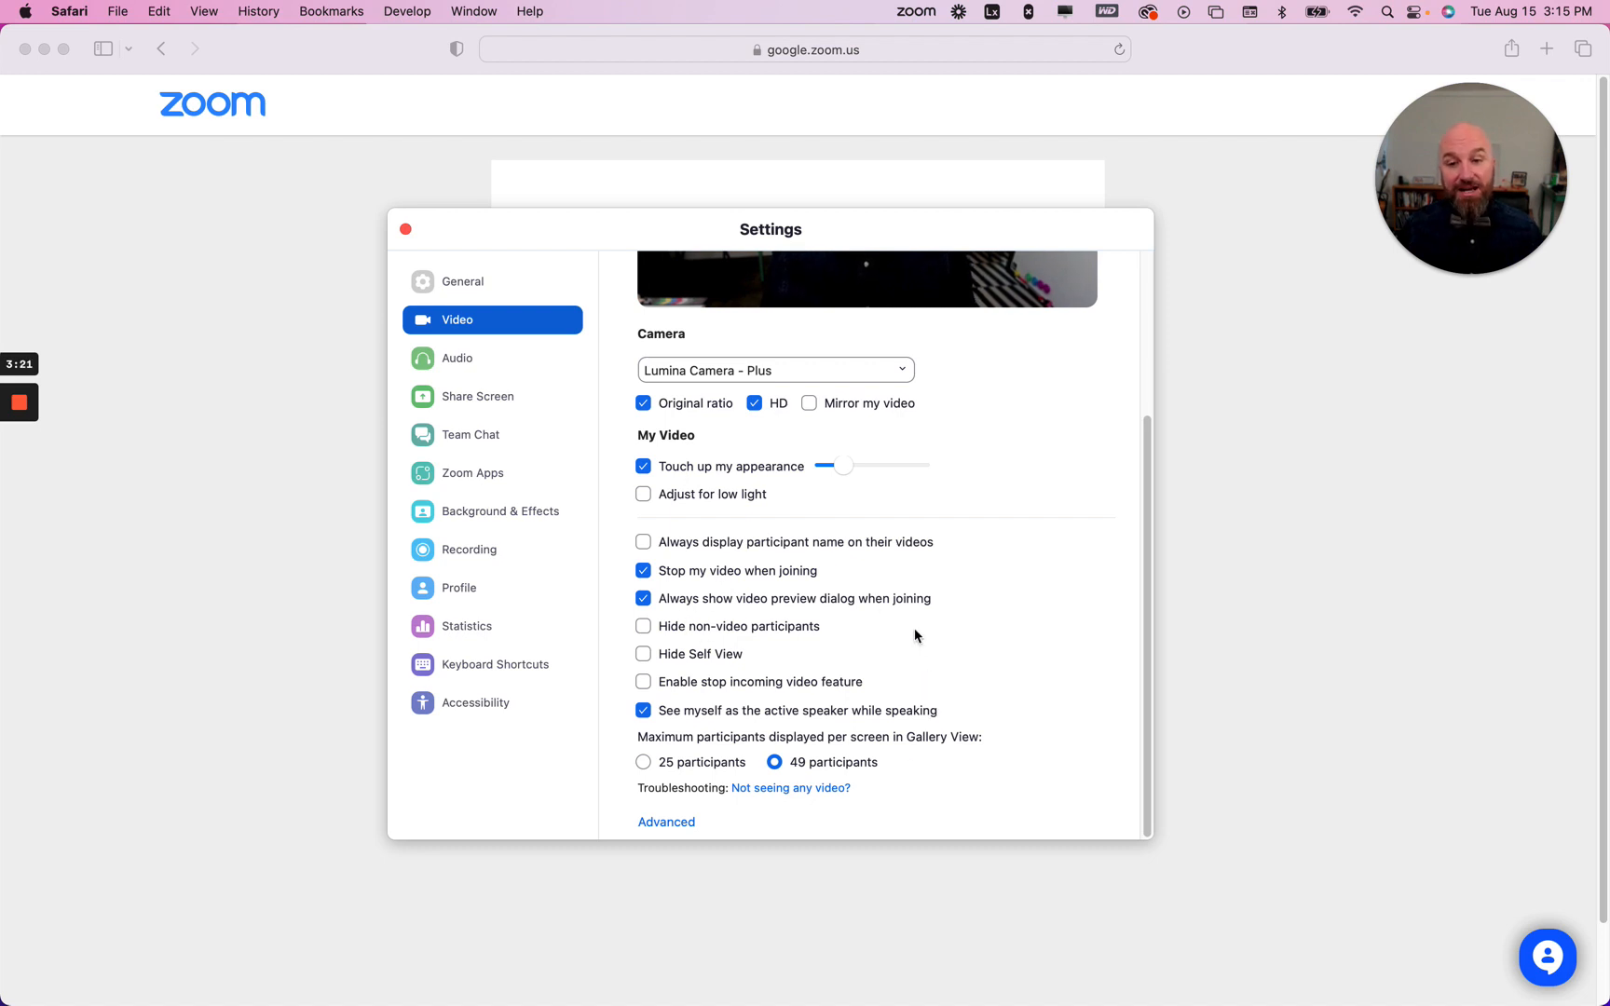
click(773, 787)
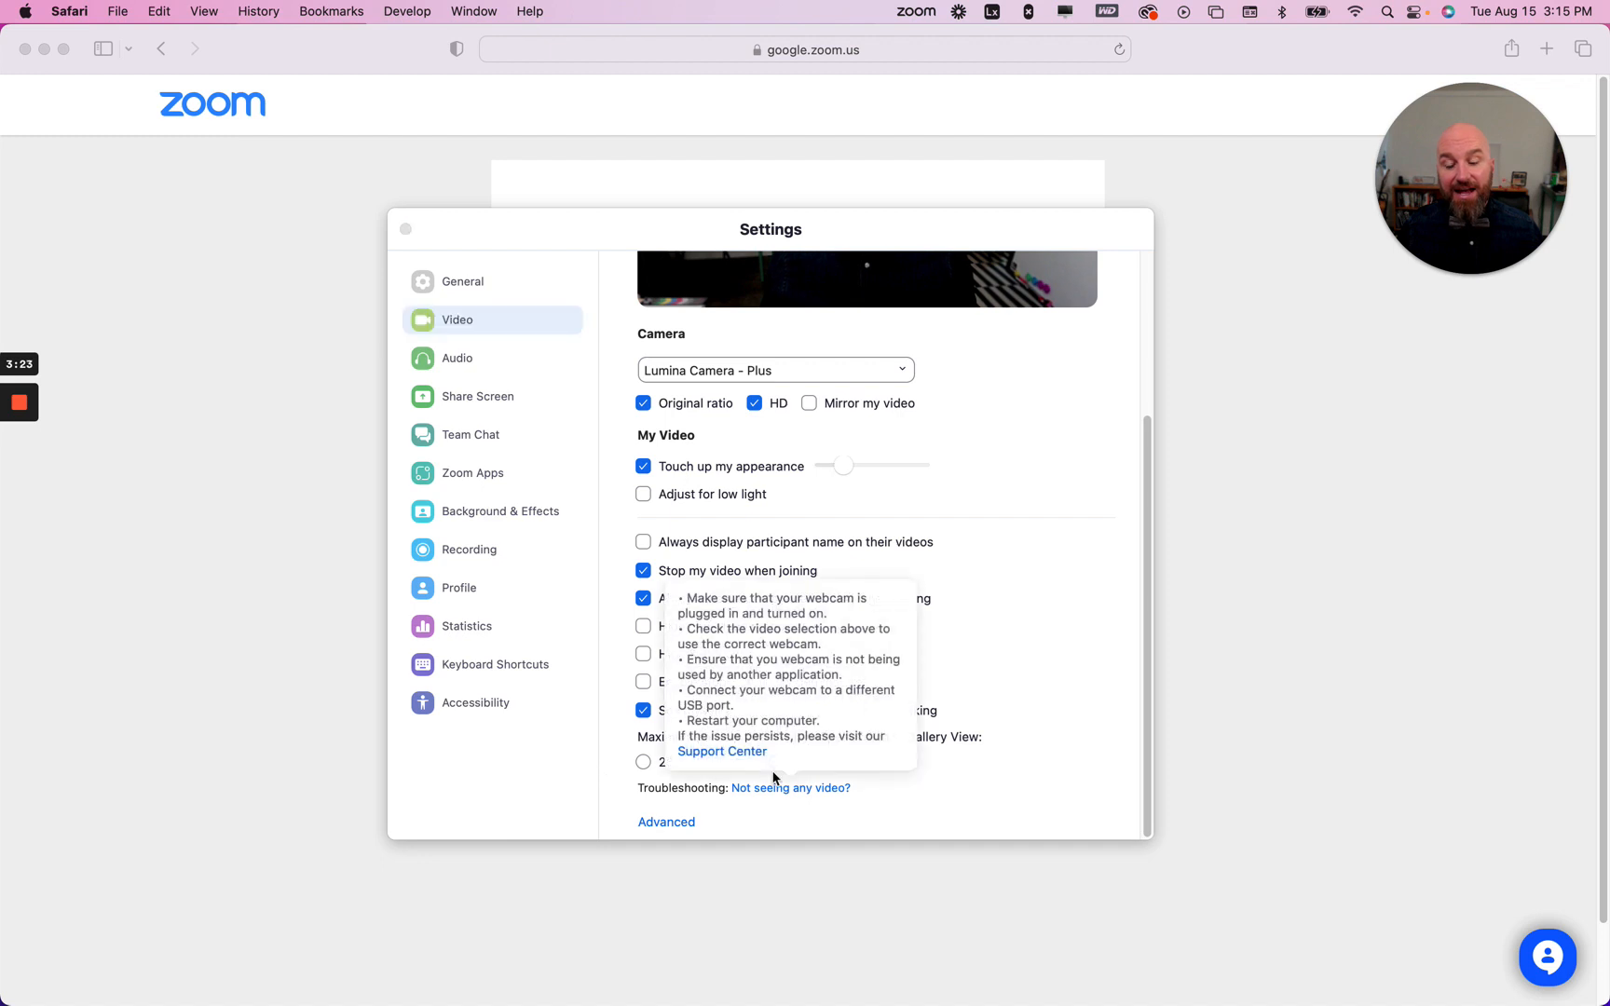
click(1080, 700)
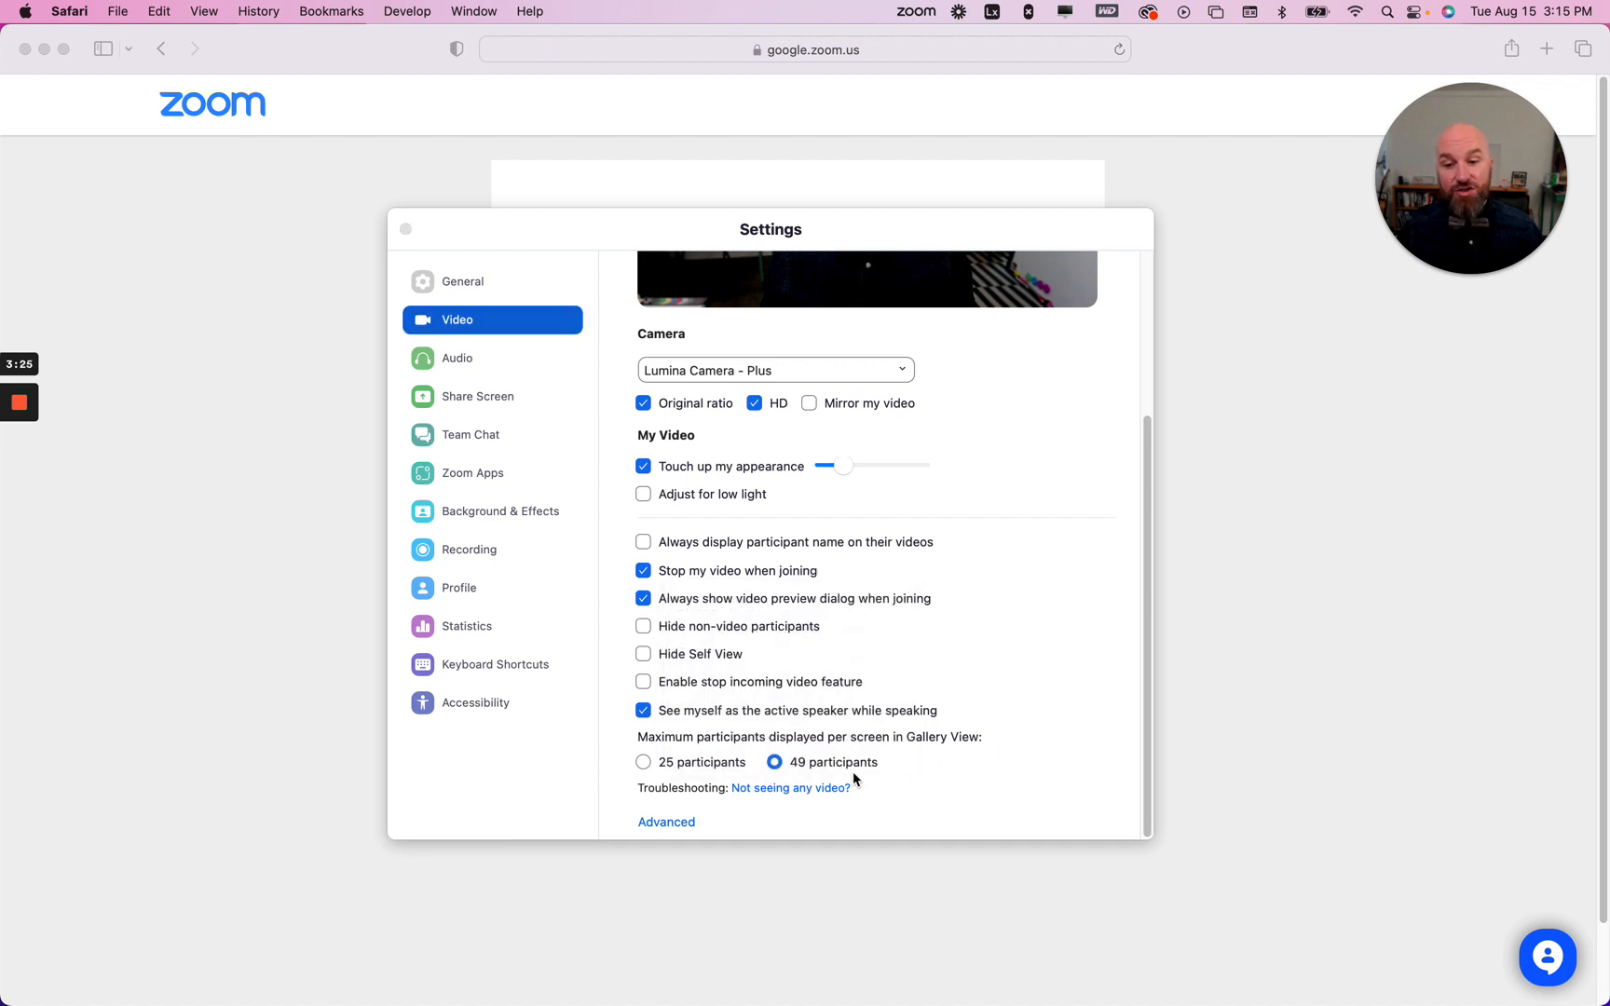
click(663, 822)
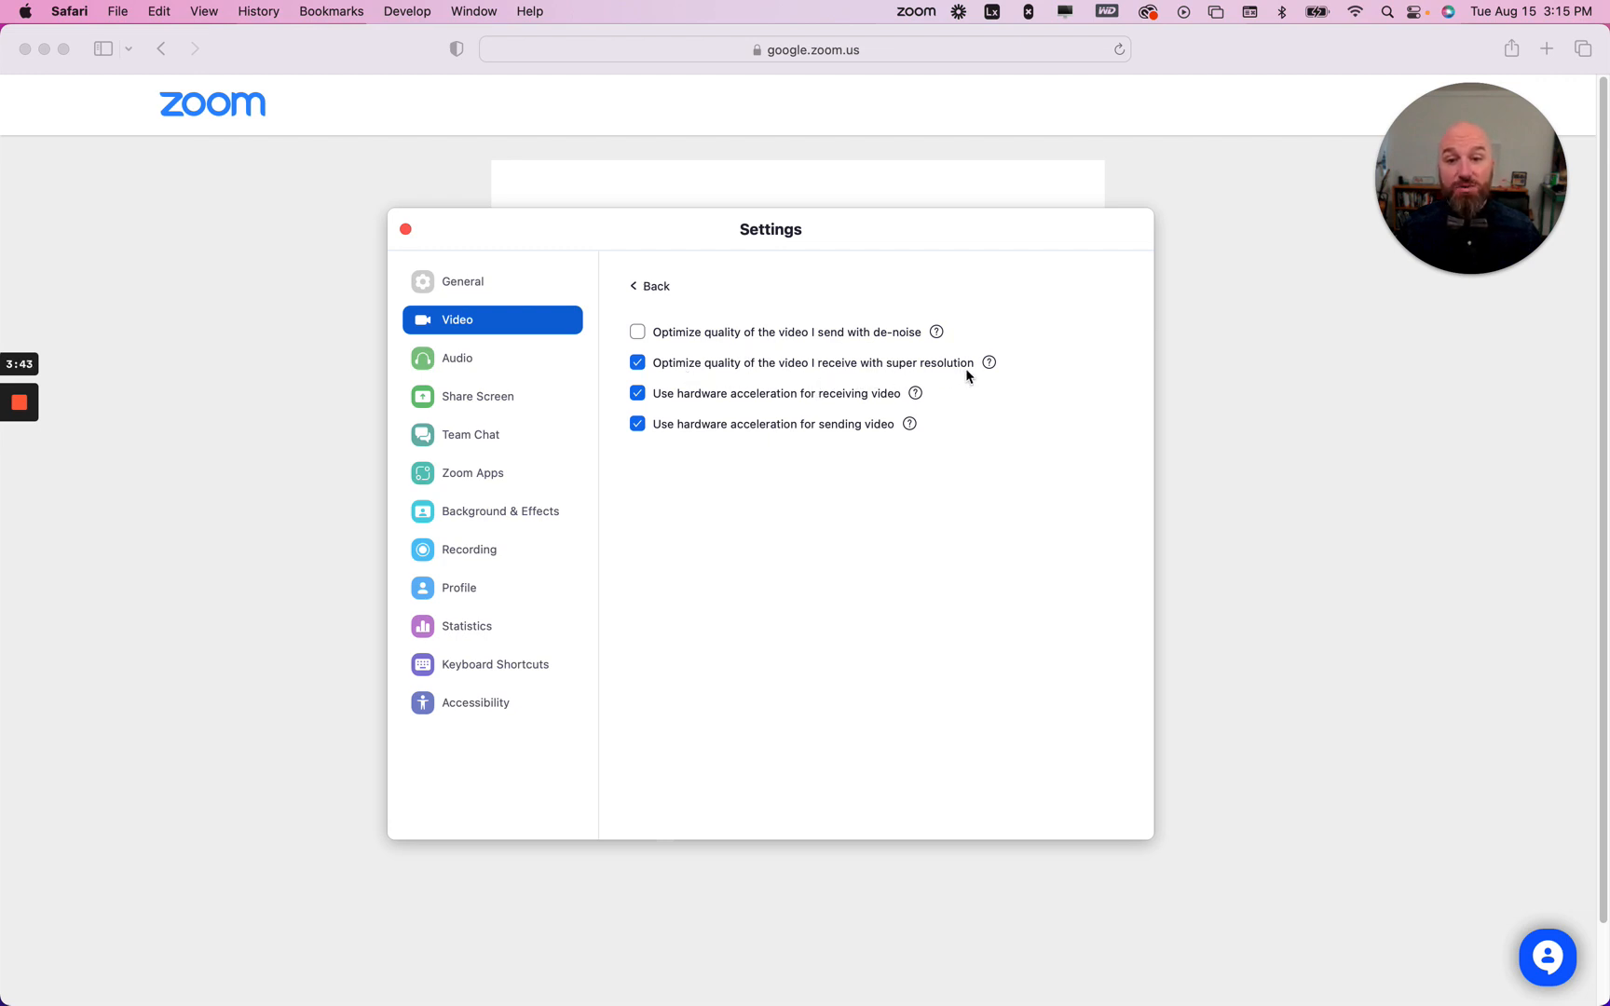
mouse_move(982, 371)
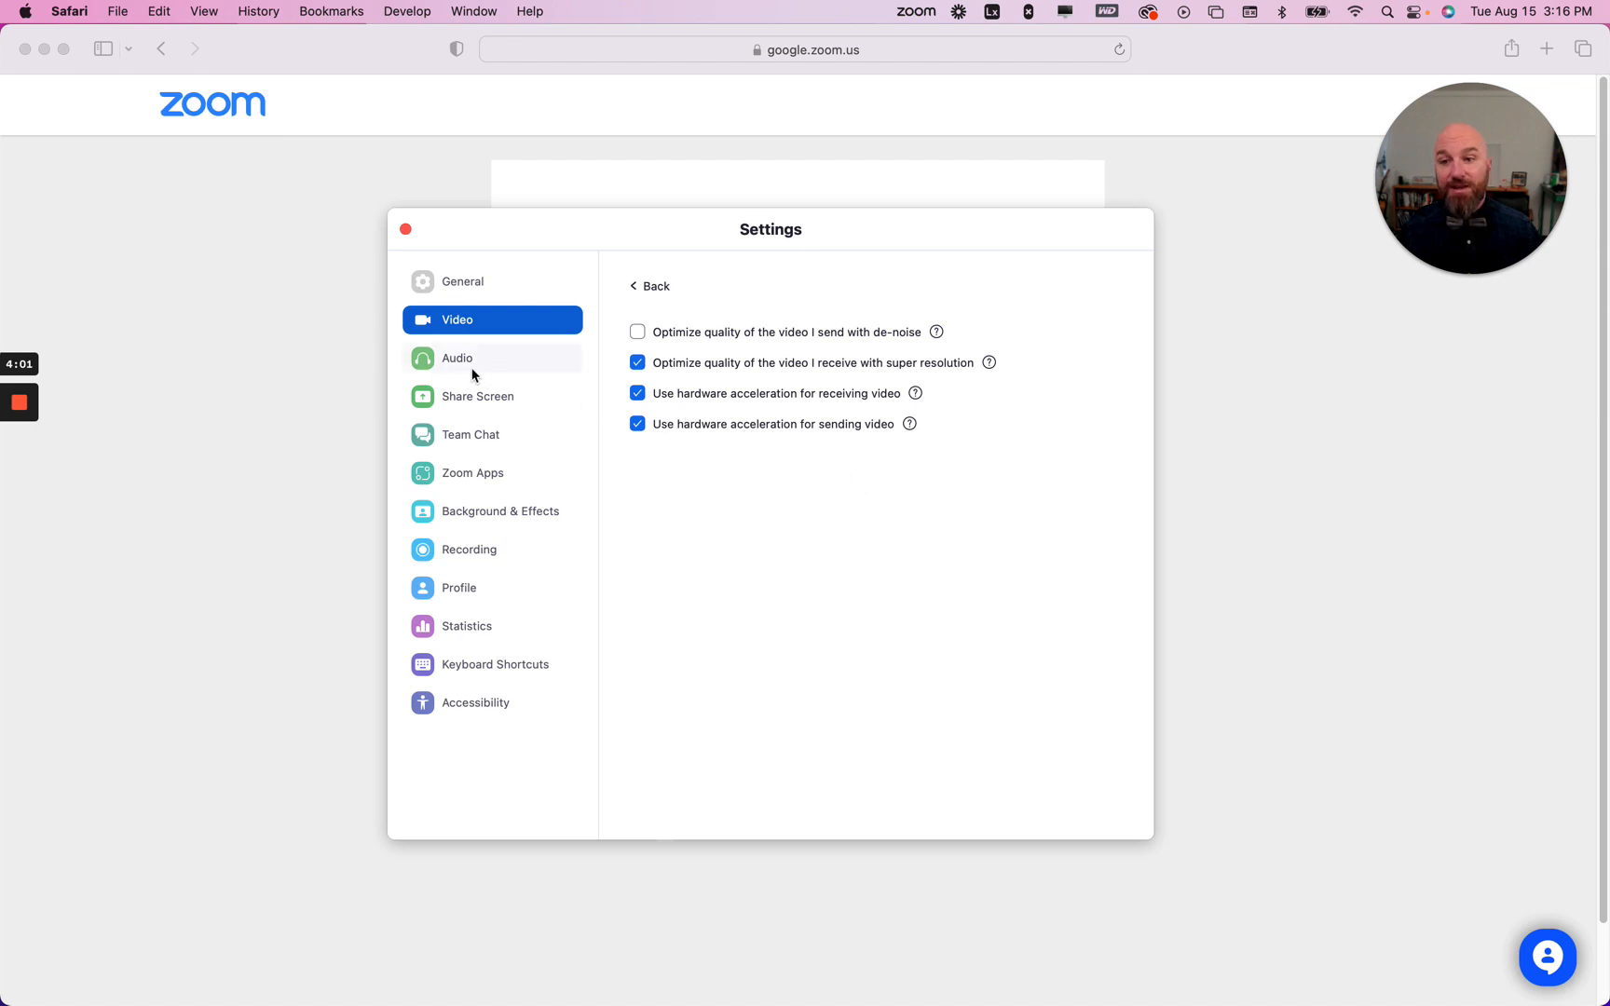
Step: Review the local recording settings, including third-party editor optimization and keeping temporary recording files
click(483, 551)
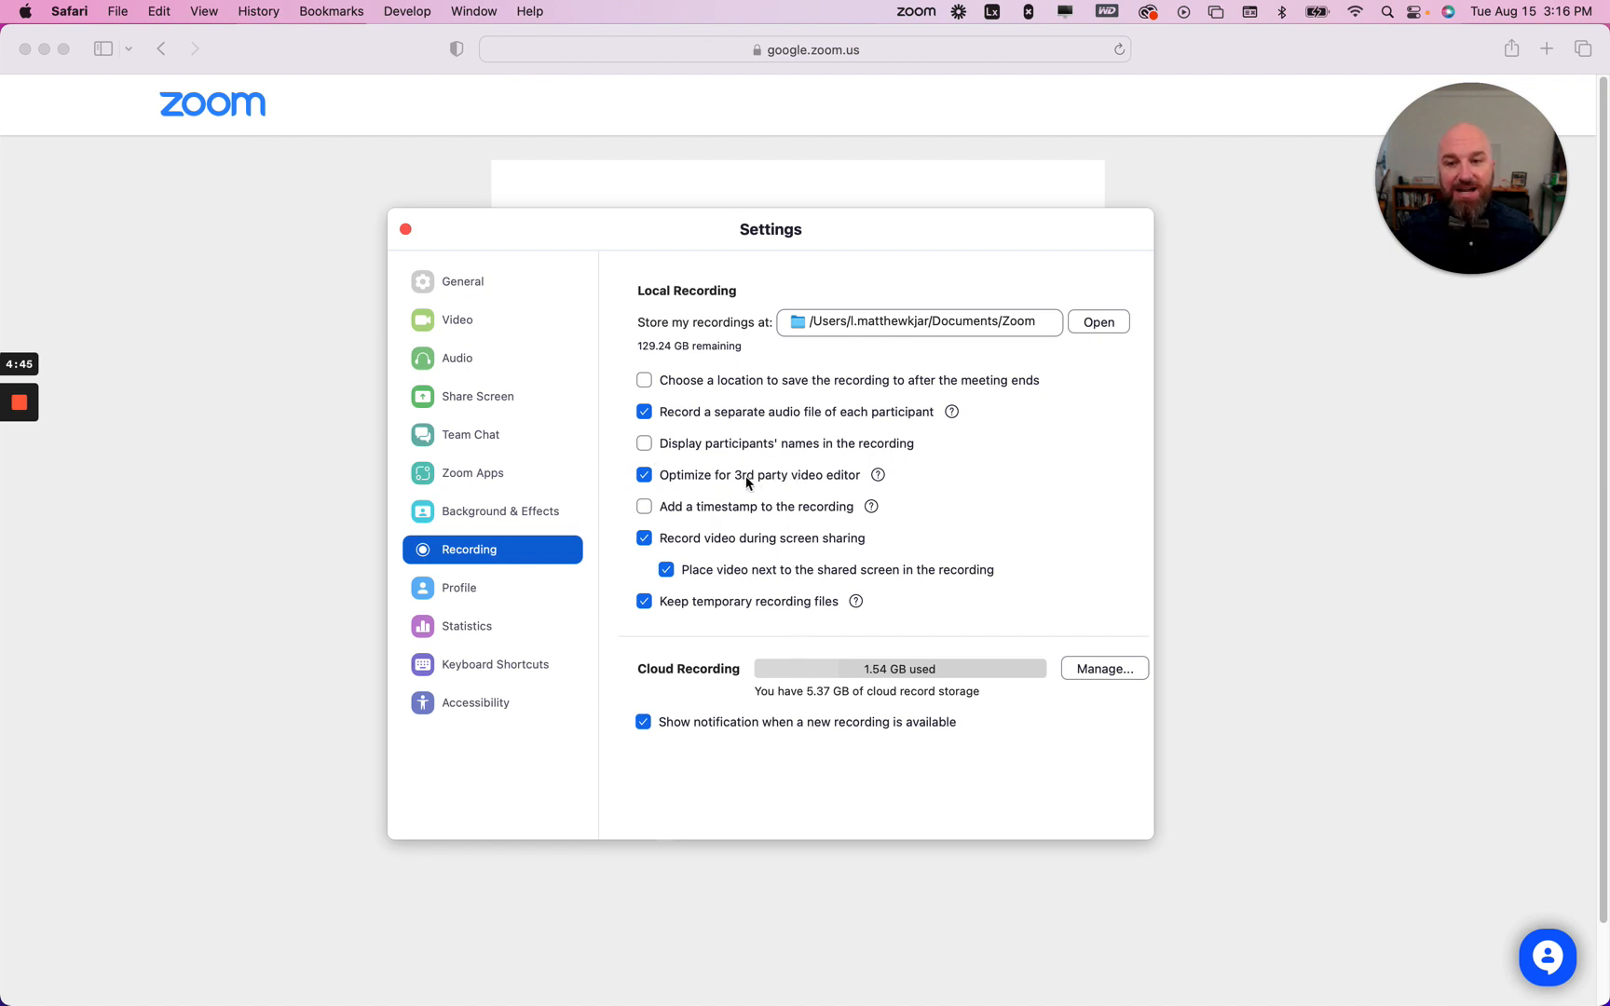
mouse_move(876, 477)
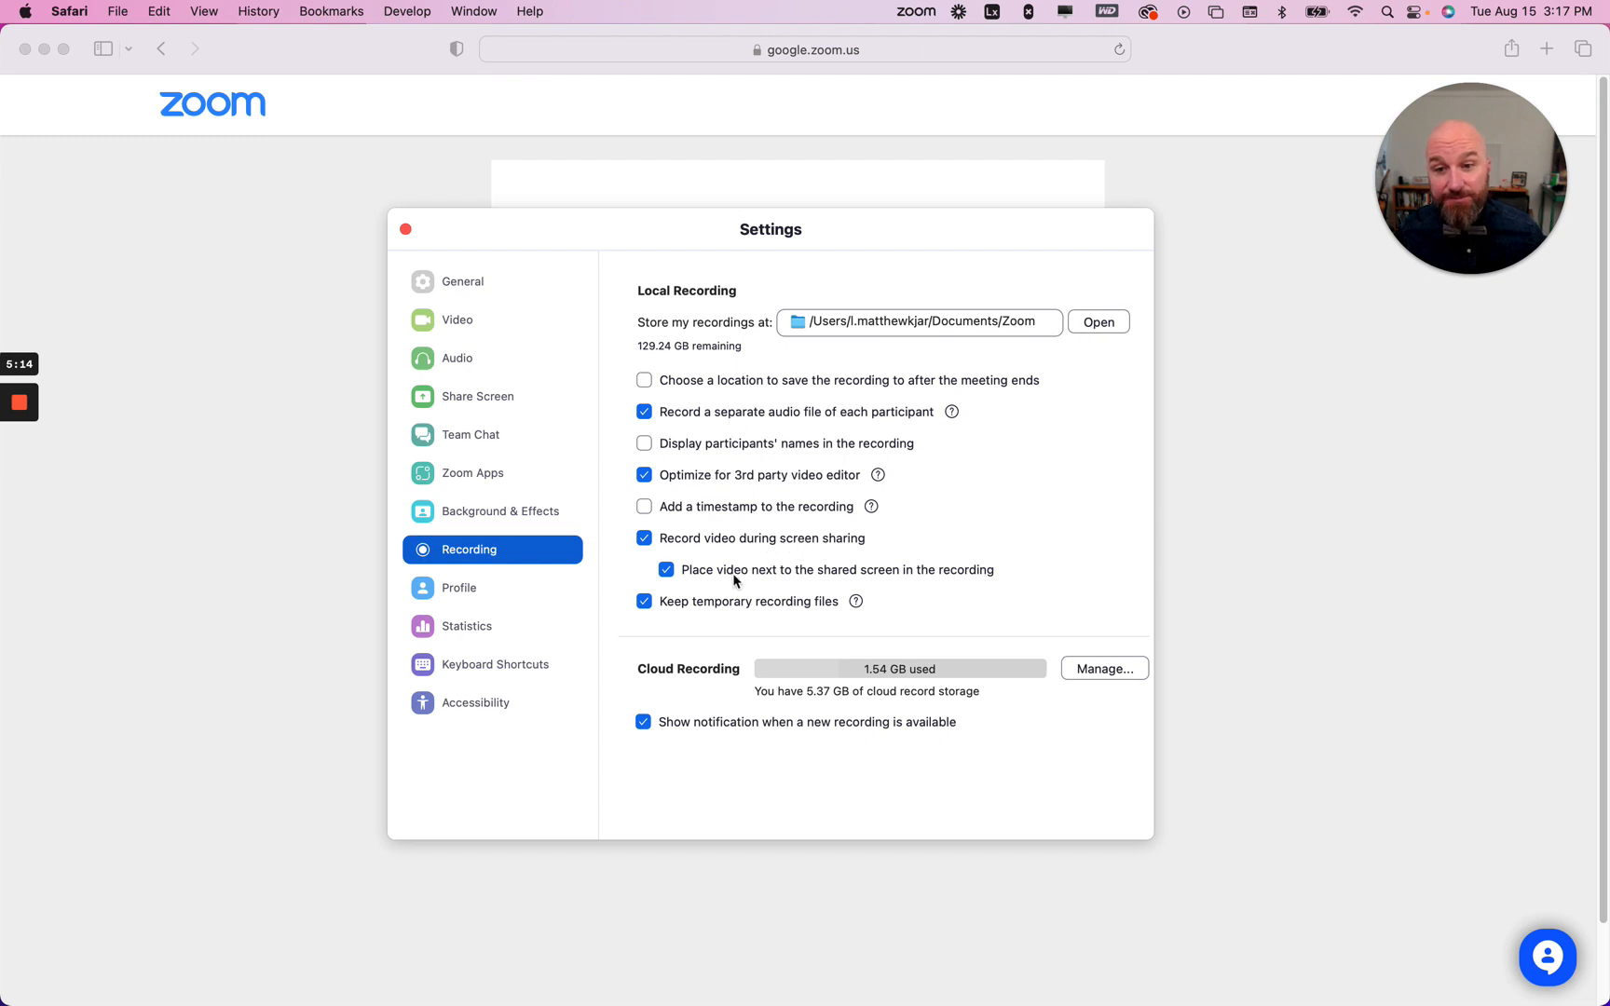
mouse_move(856, 603)
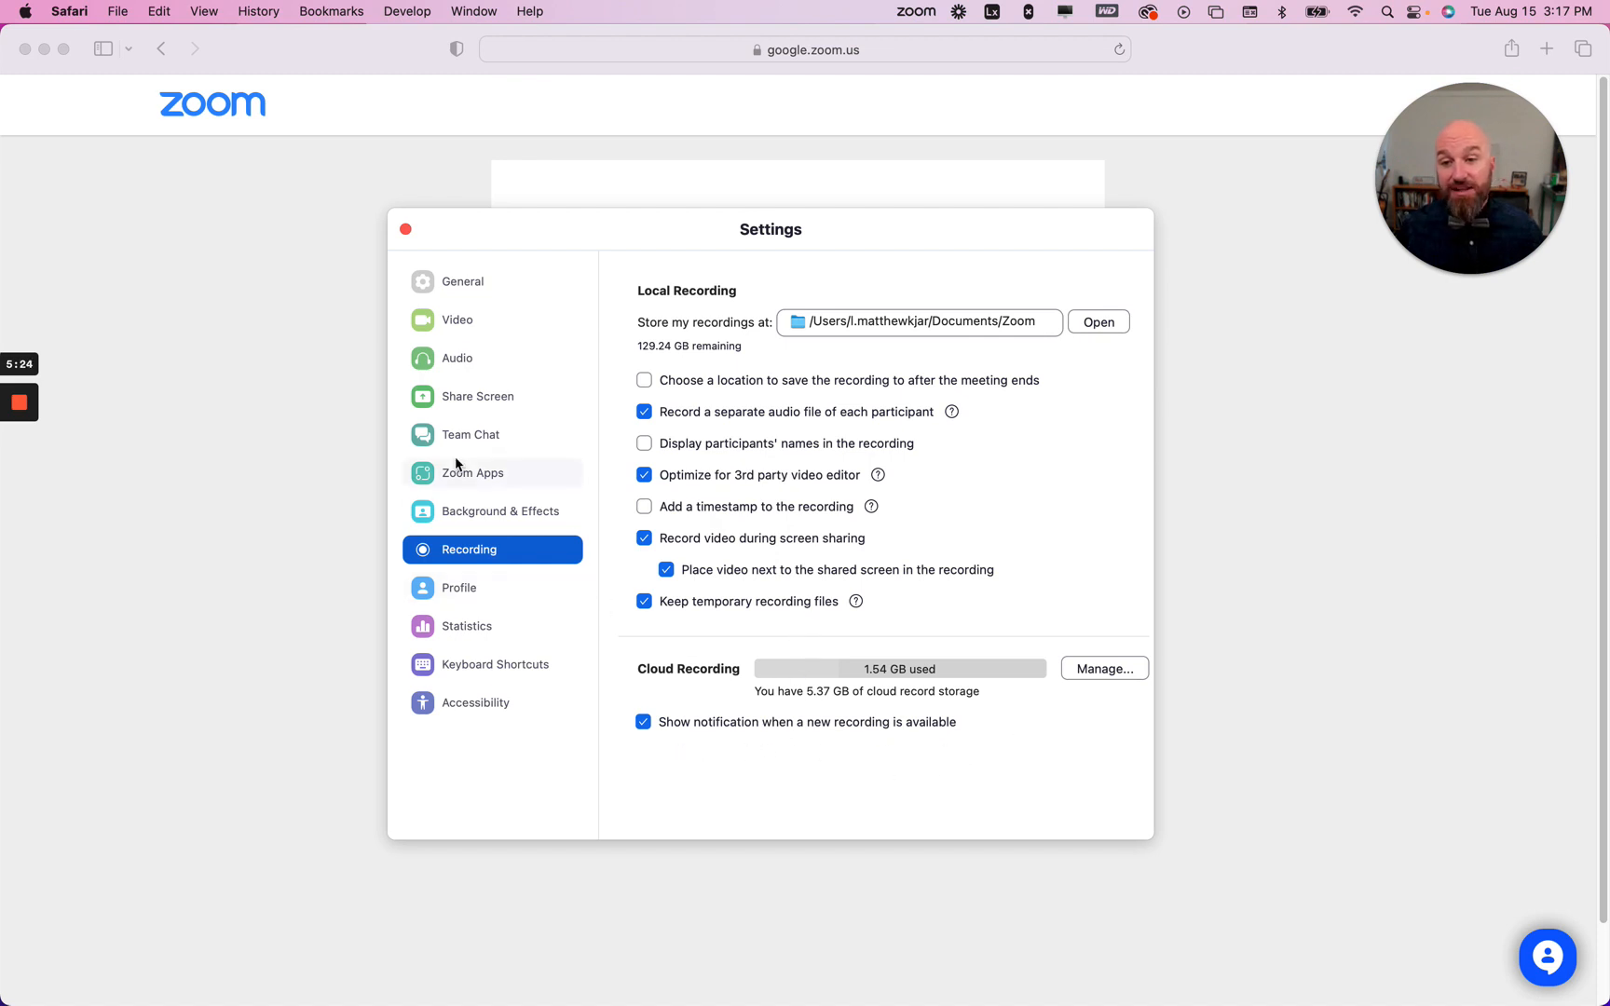
Step: Set the microphone to Scarlett 2i2 USB in the audio settings
click(447, 360)
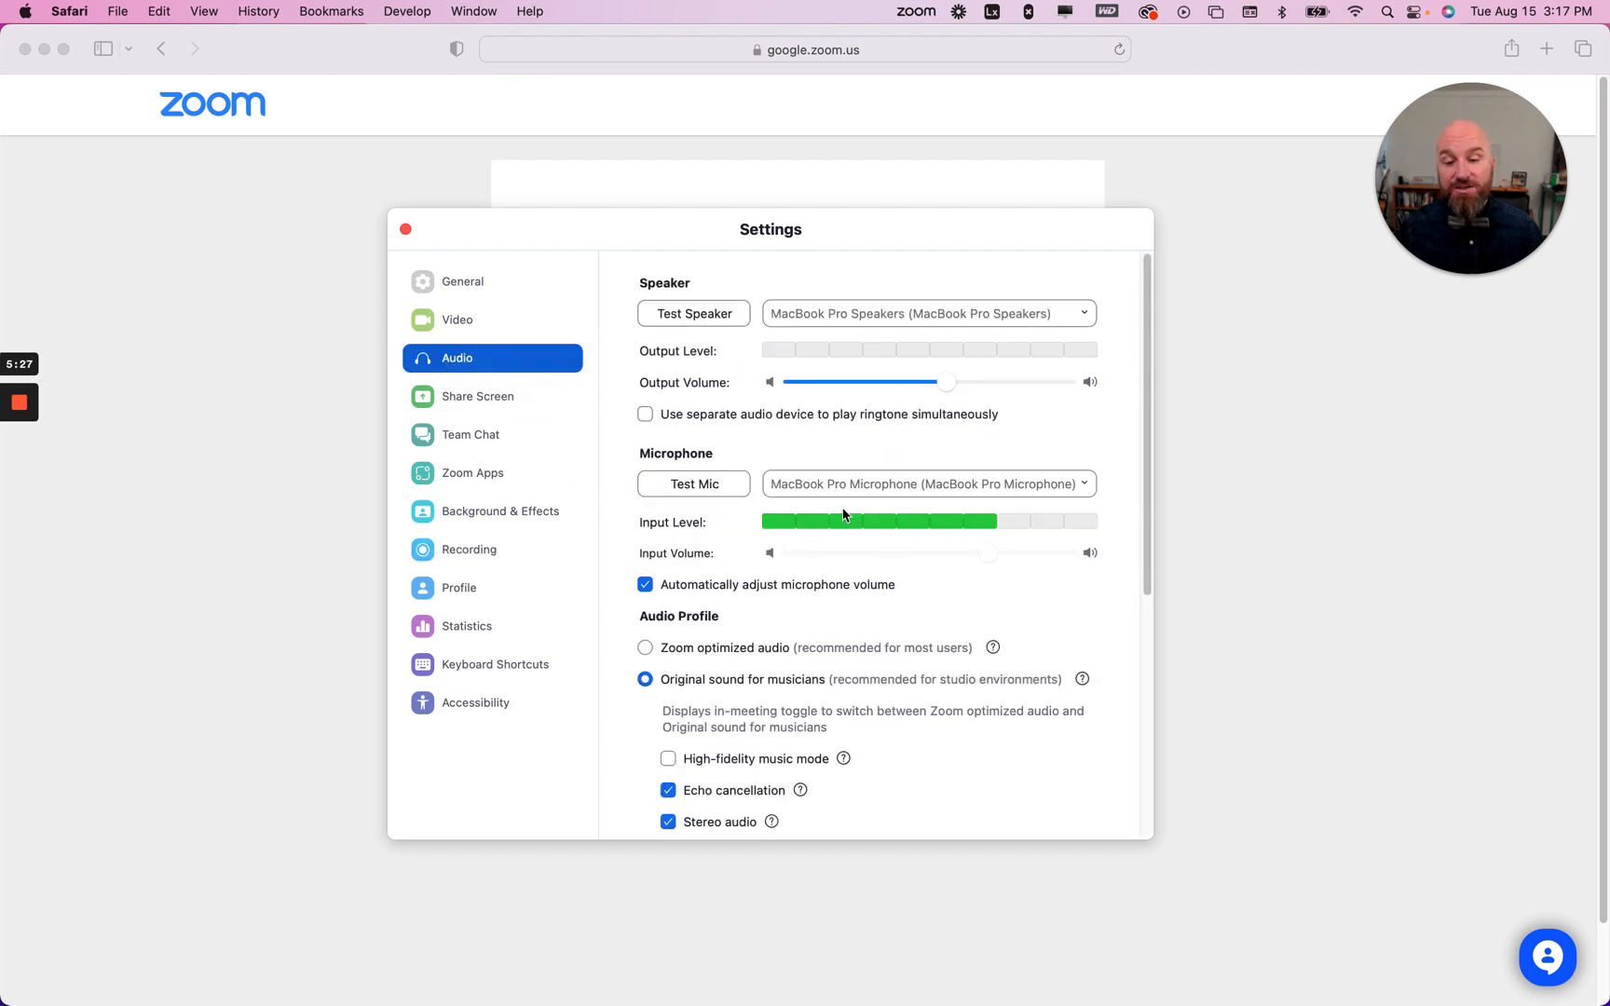
click(1020, 485)
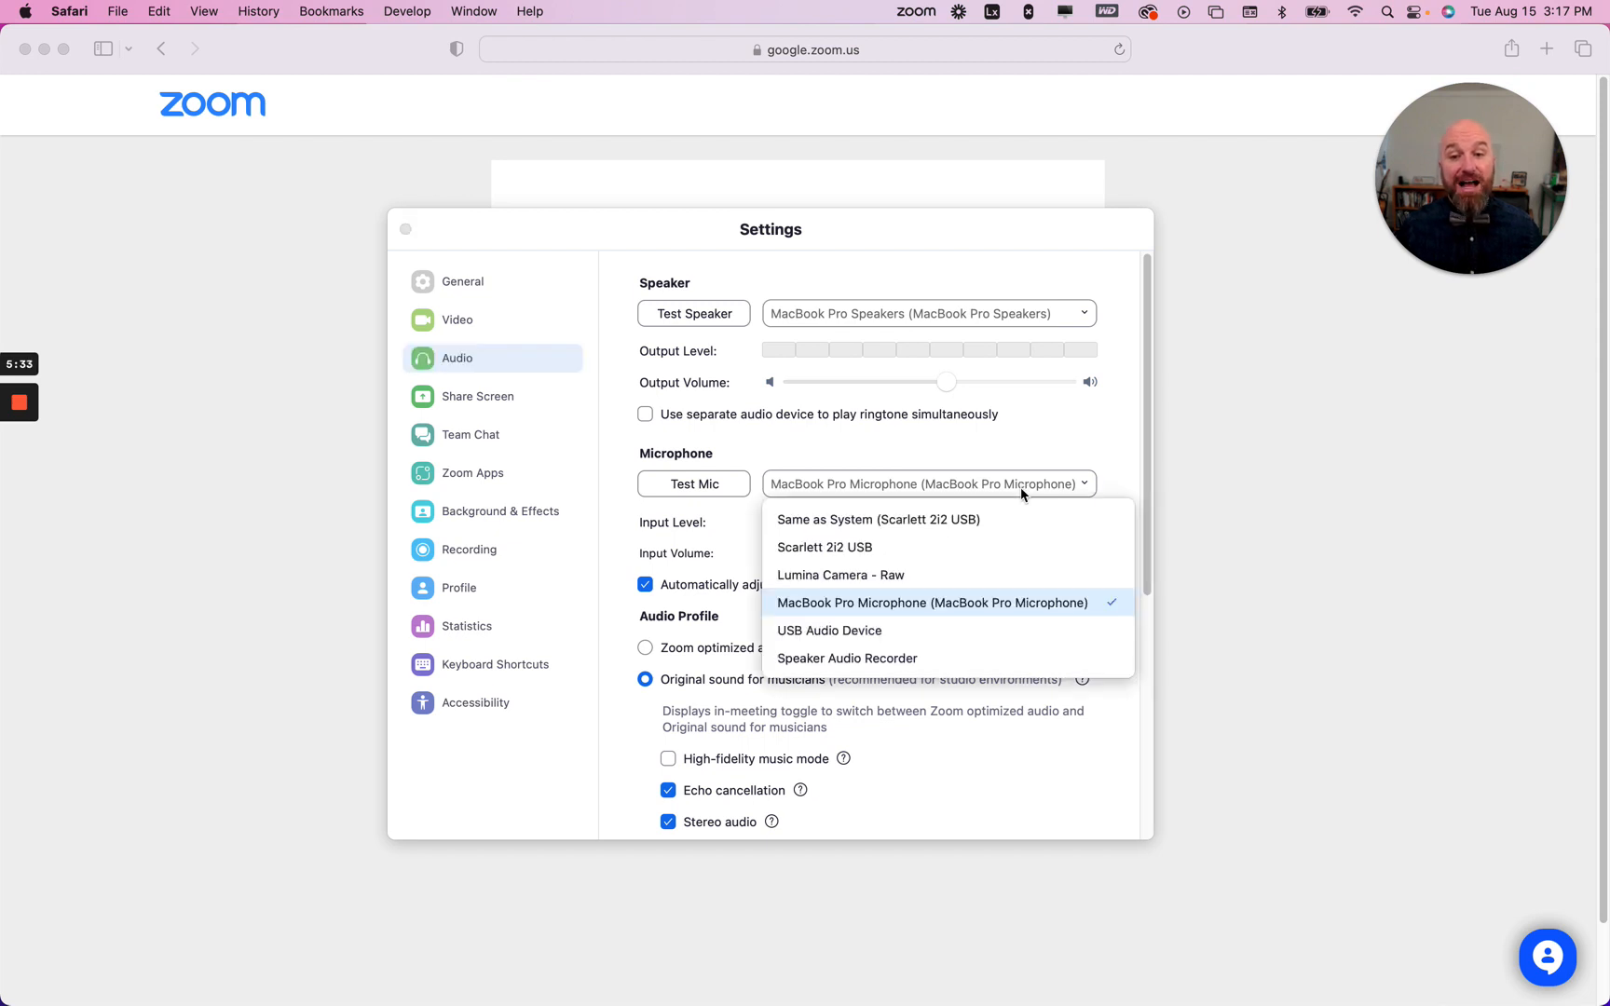
click(1011, 550)
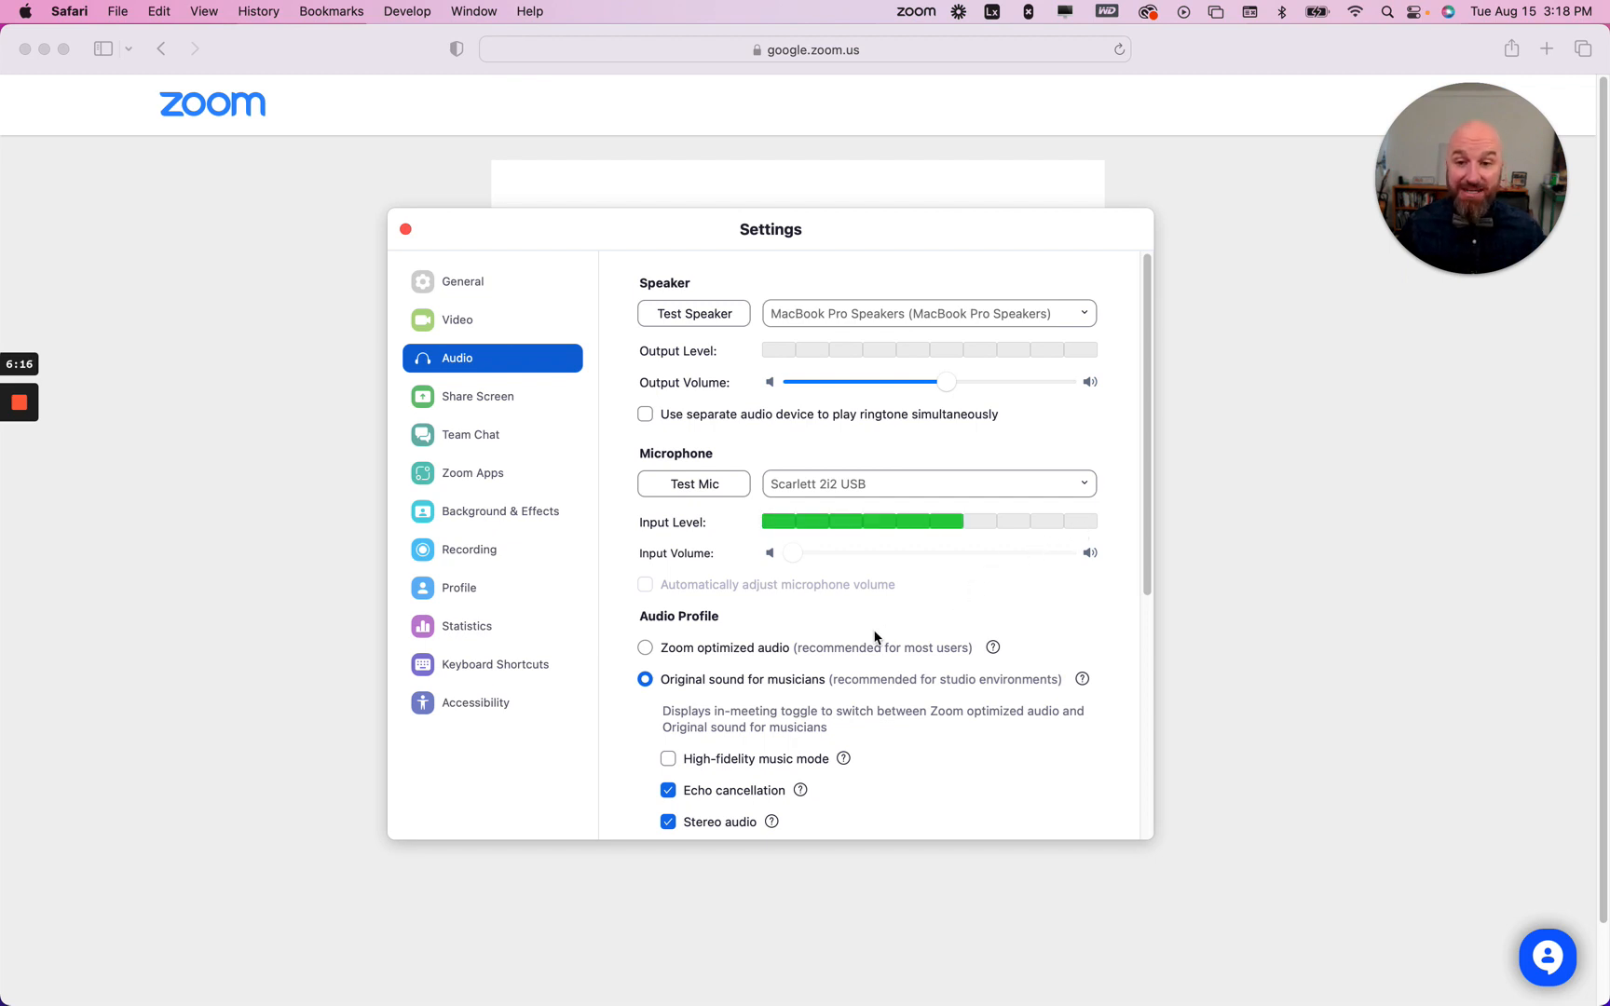
Step: Examine the audio profile options for original sound, the ringtone settings and the options for joining with audio
scroll(876, 636, down, 2)
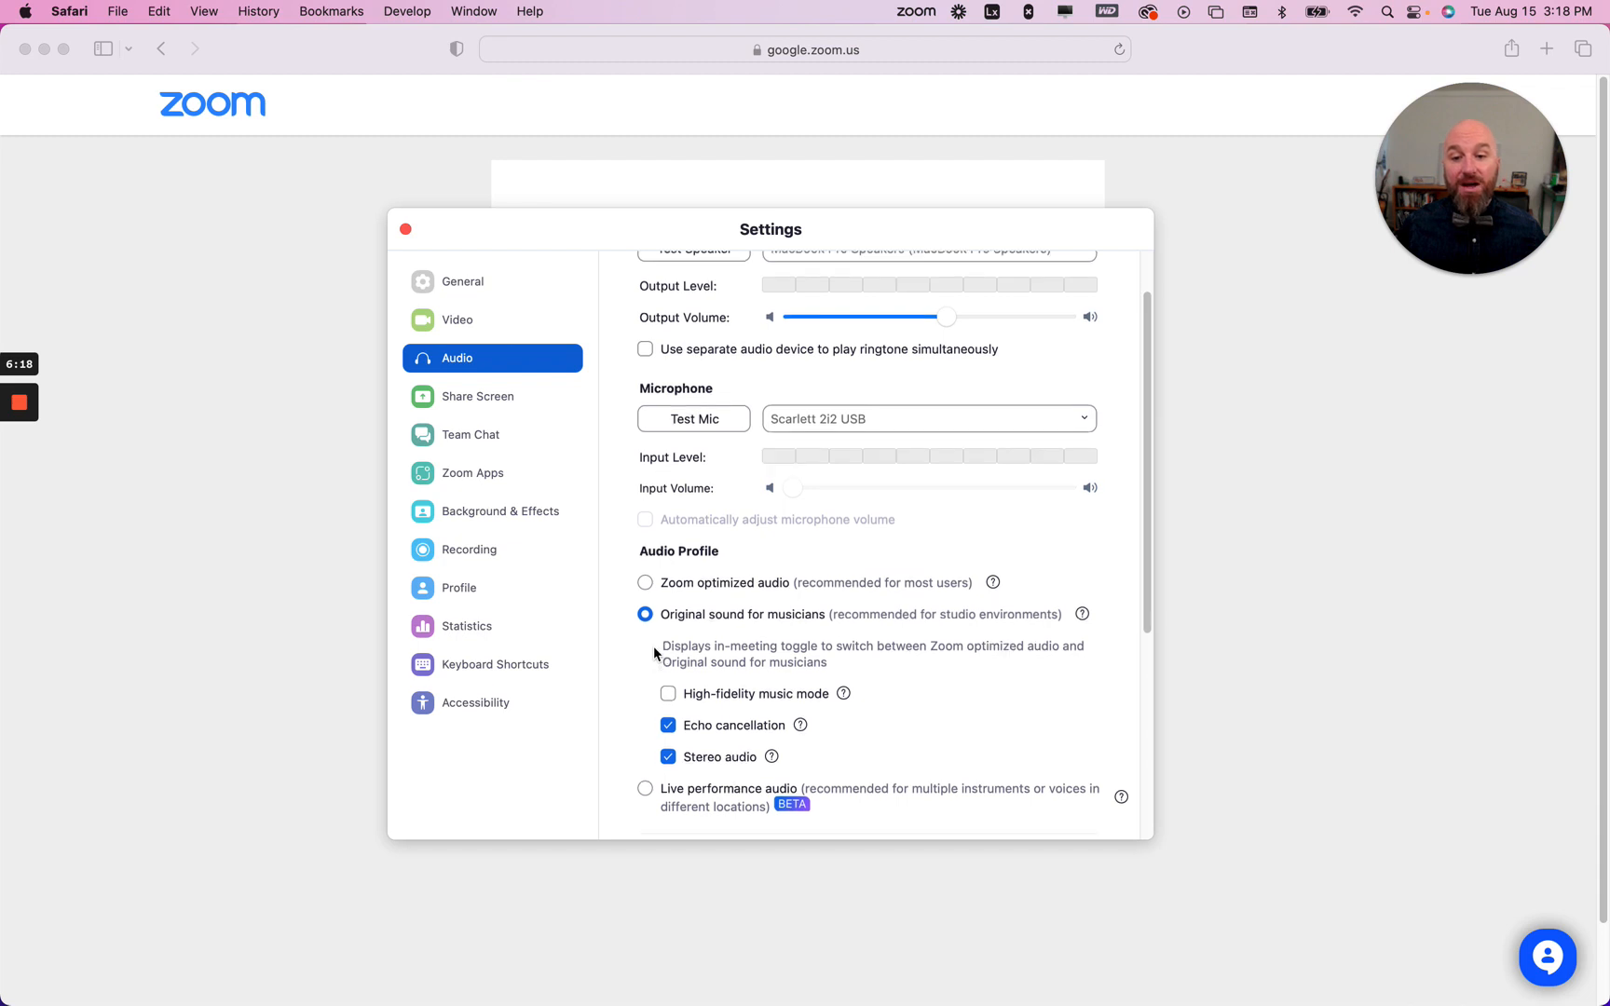
scroll(657, 652, down, 2)
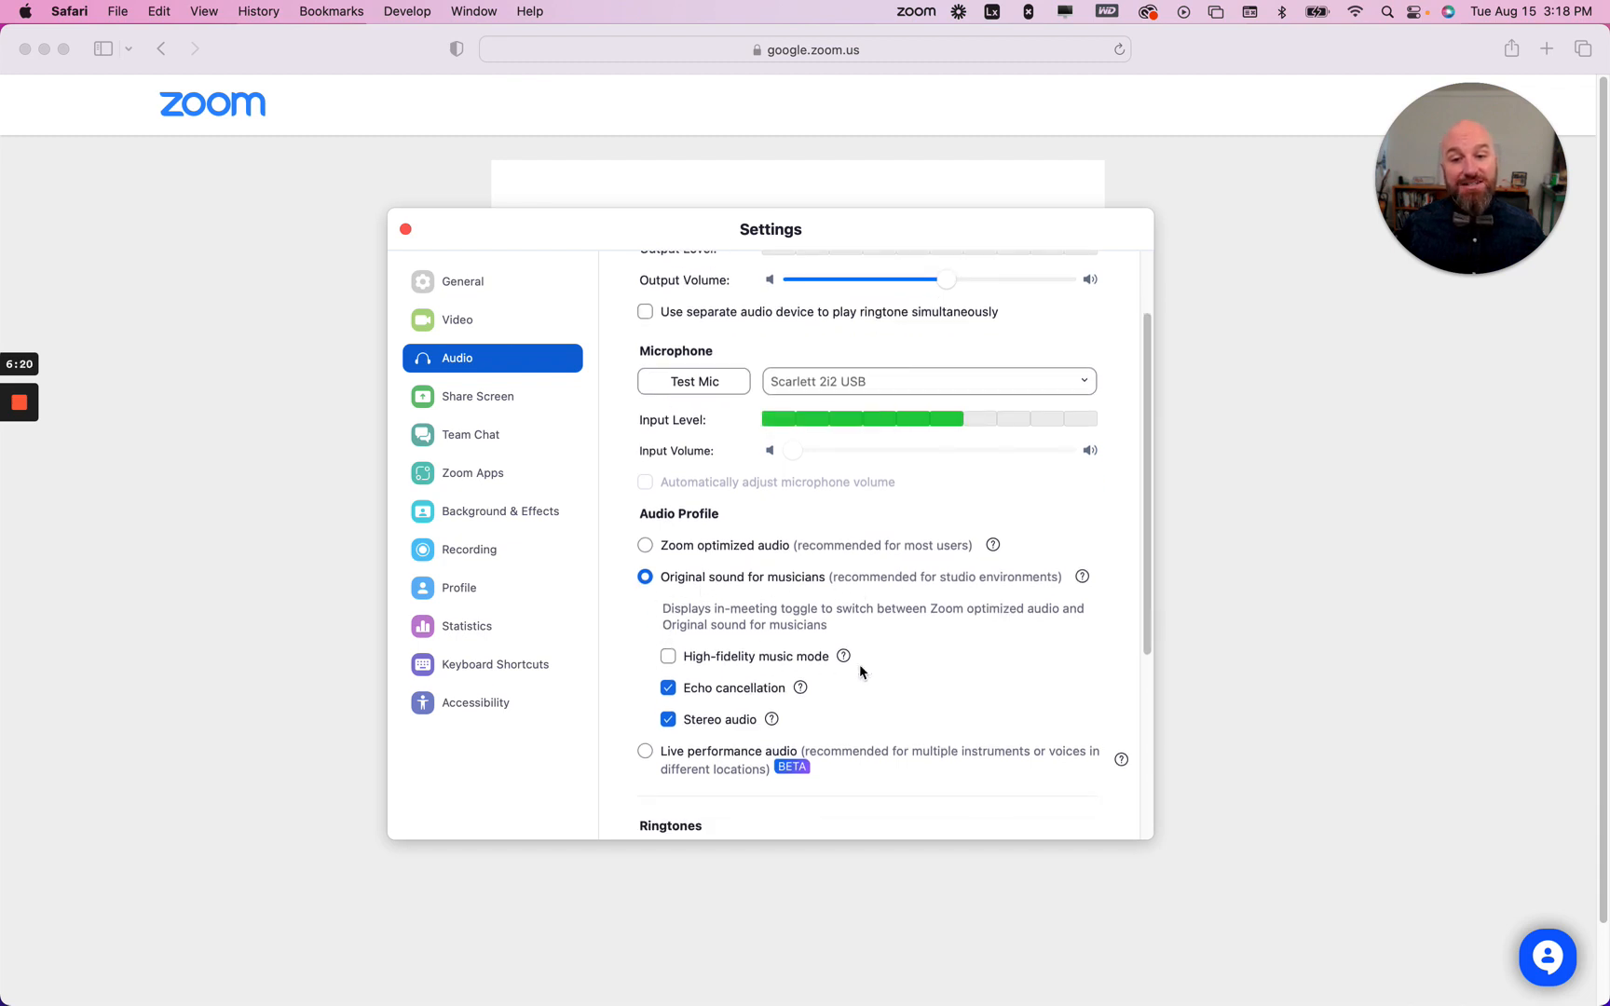
scroll(866, 693, down, 2)
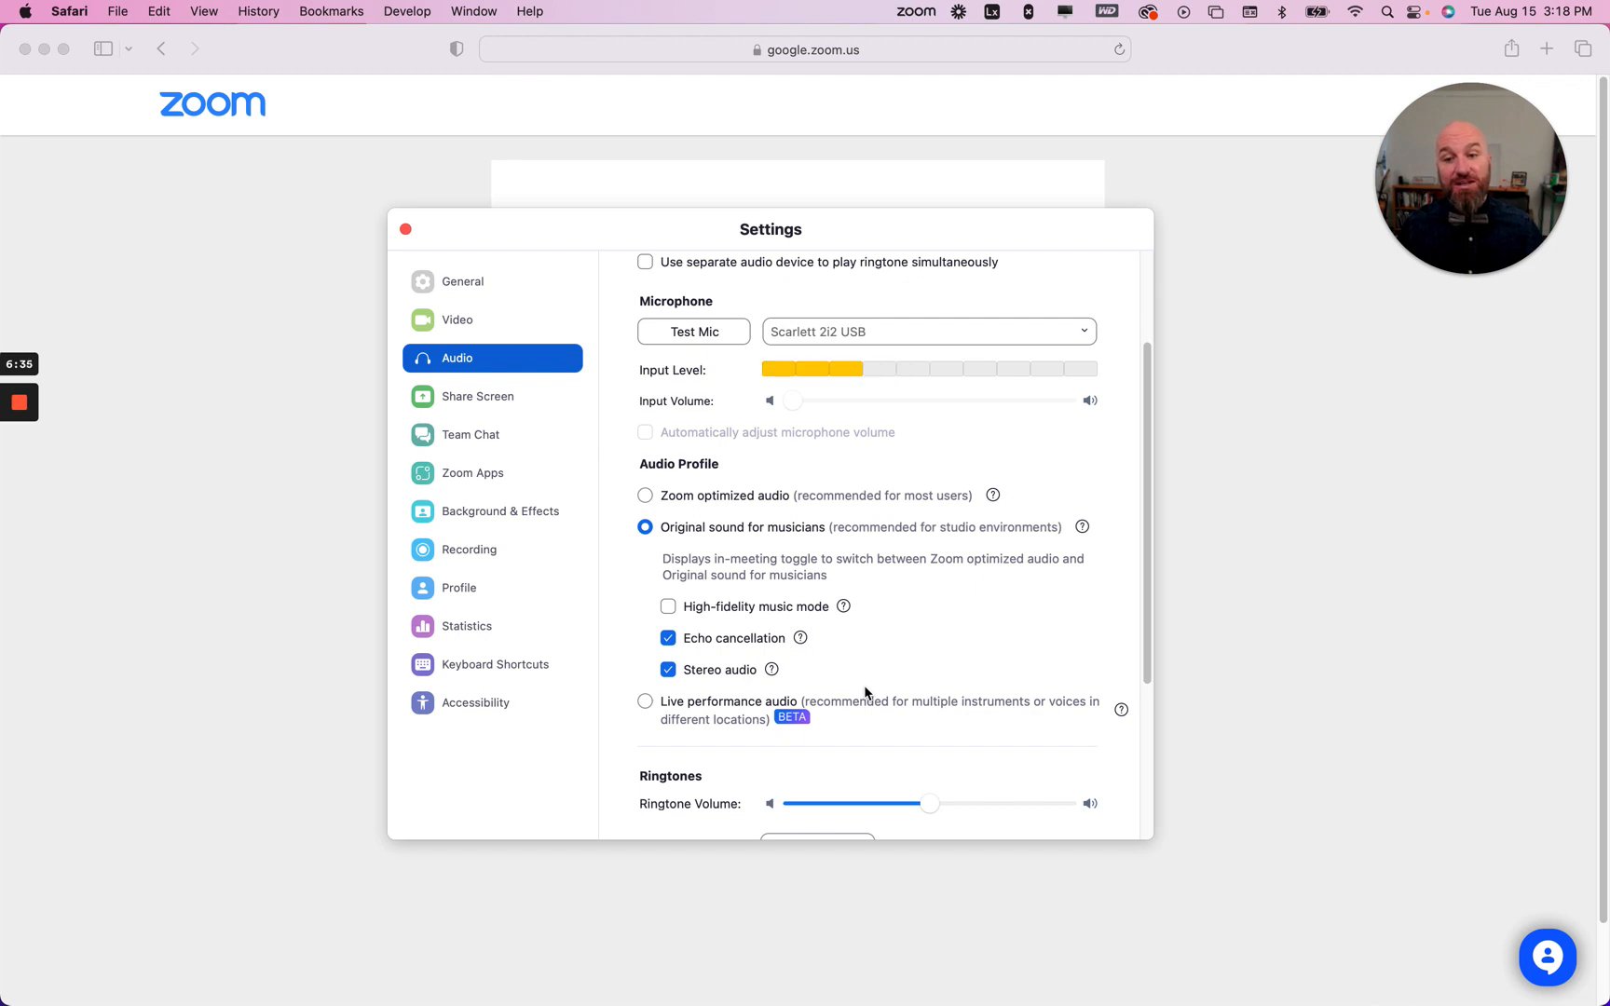
scroll(864, 685, down, 2)
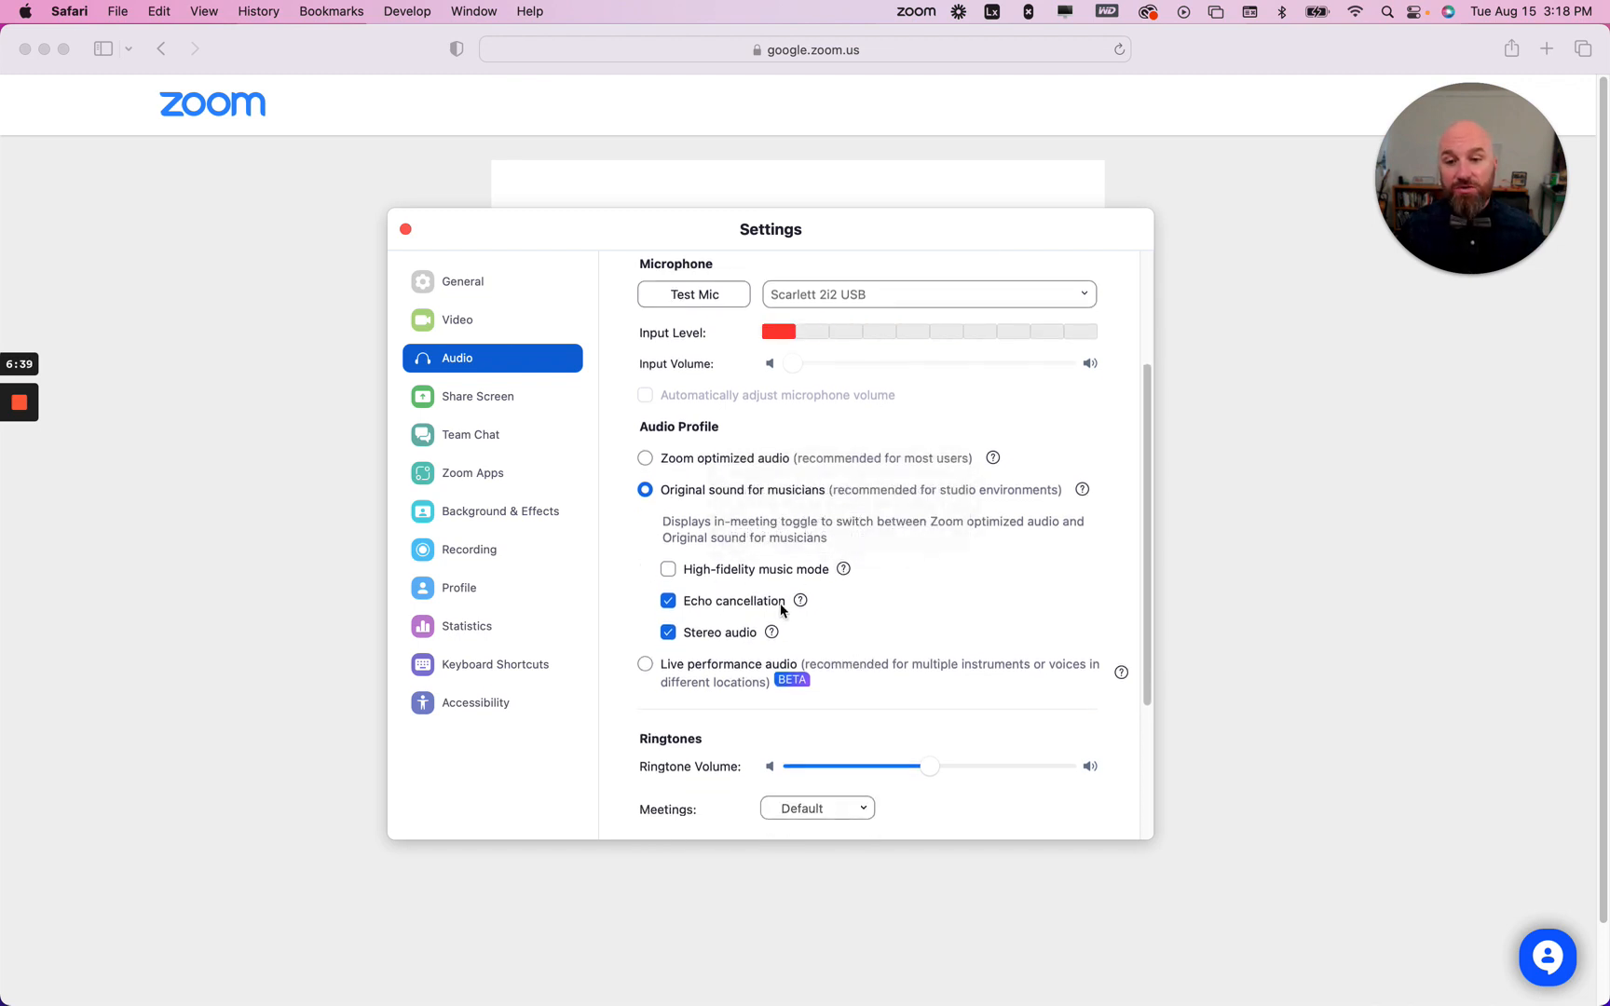
mouse_move(842, 573)
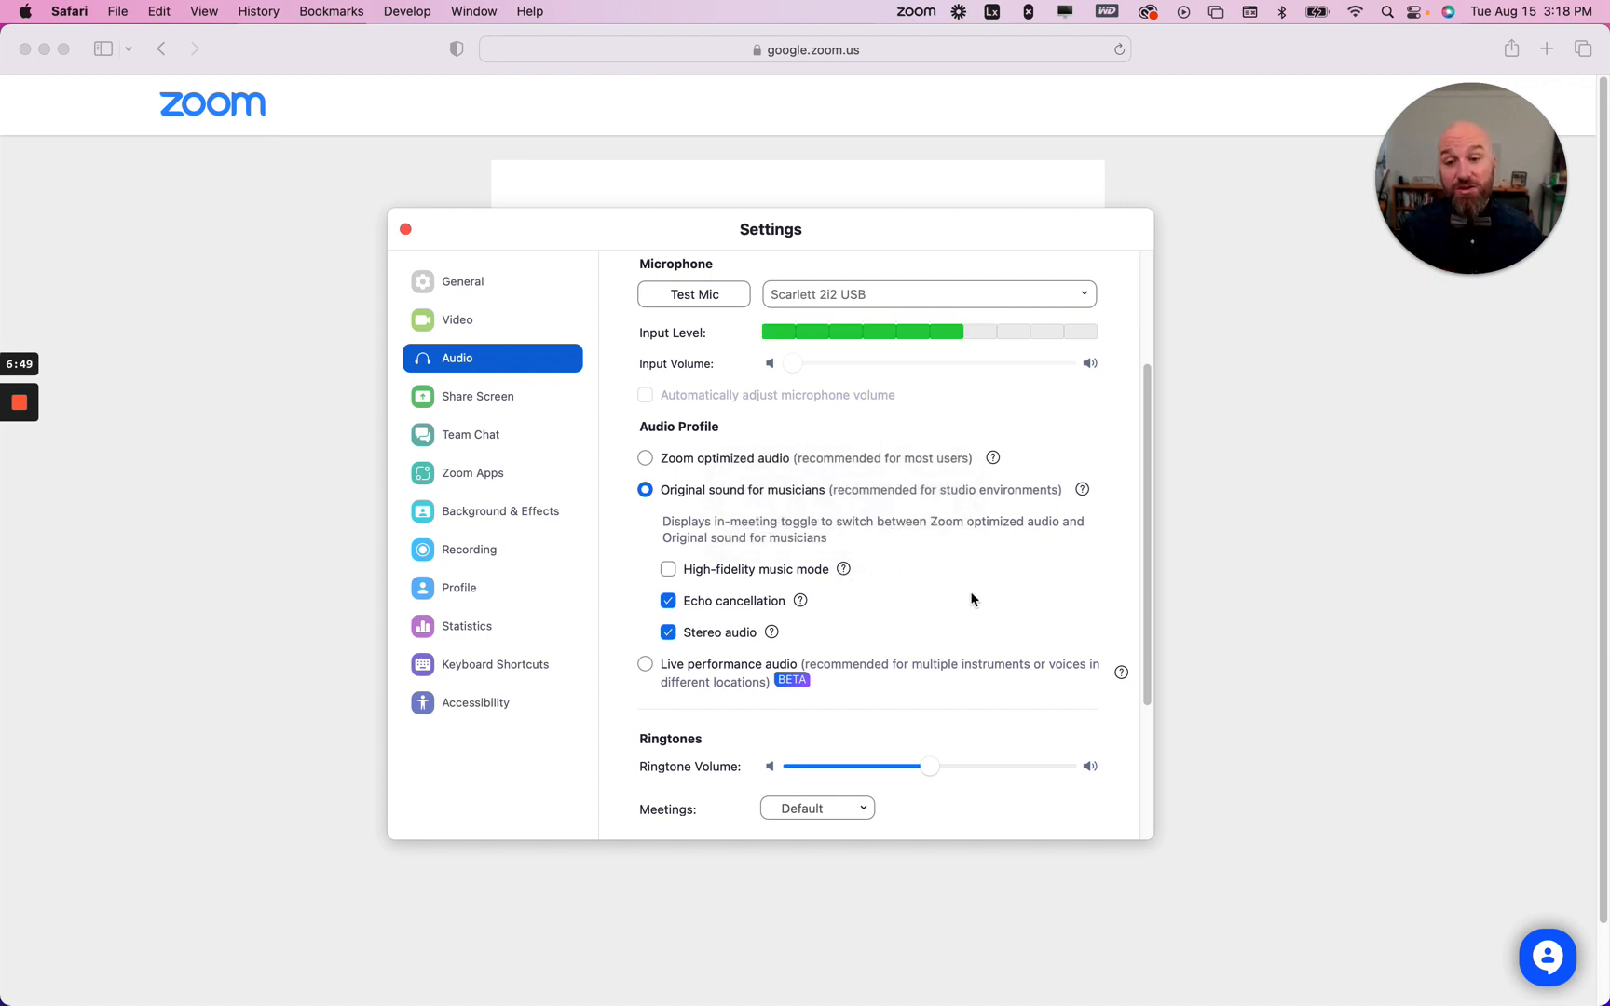
scroll(971, 598, down, 2)
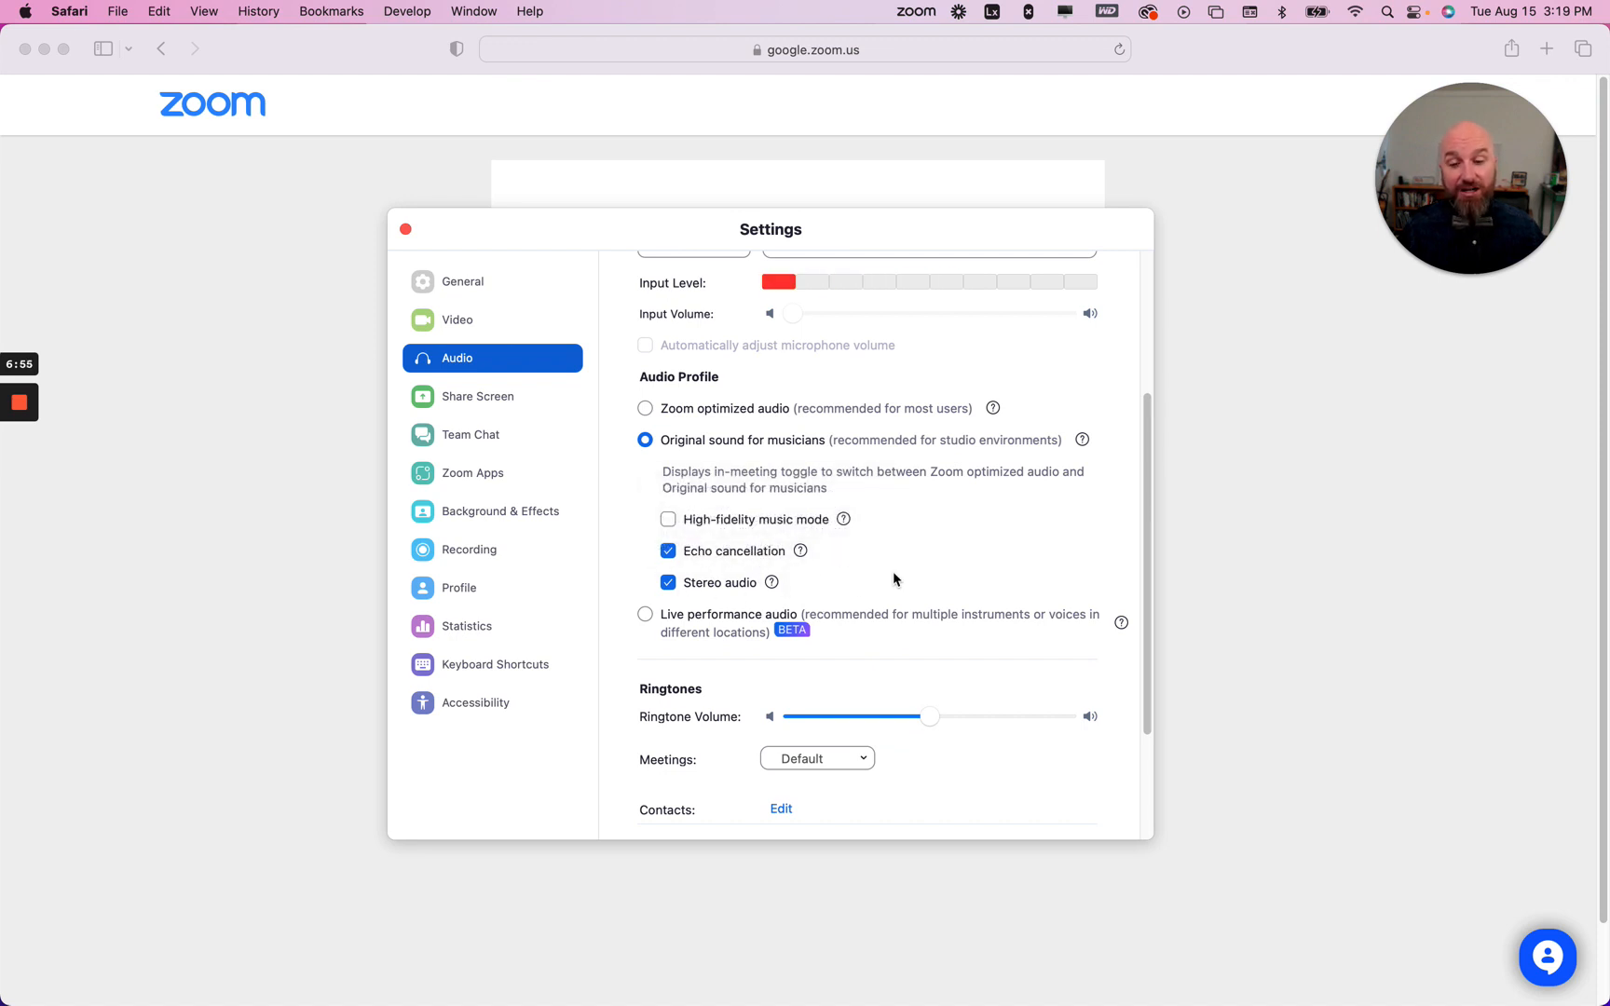
scroll(893, 578, down, 5)
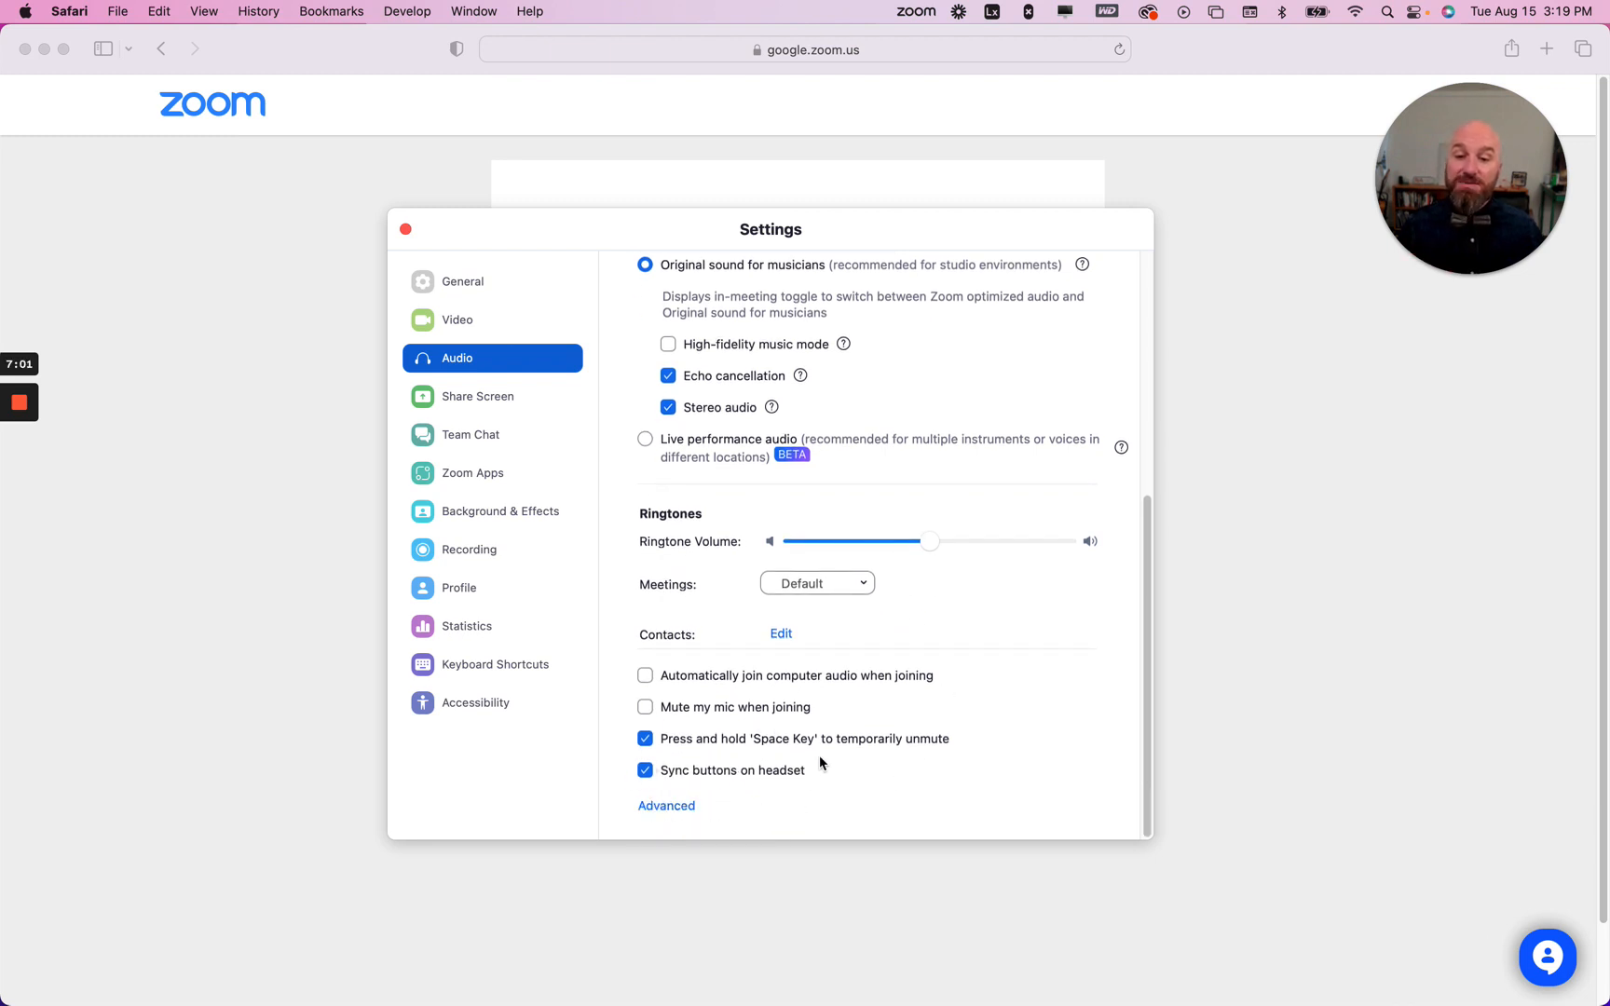
scroll(884, 733, up, 2)
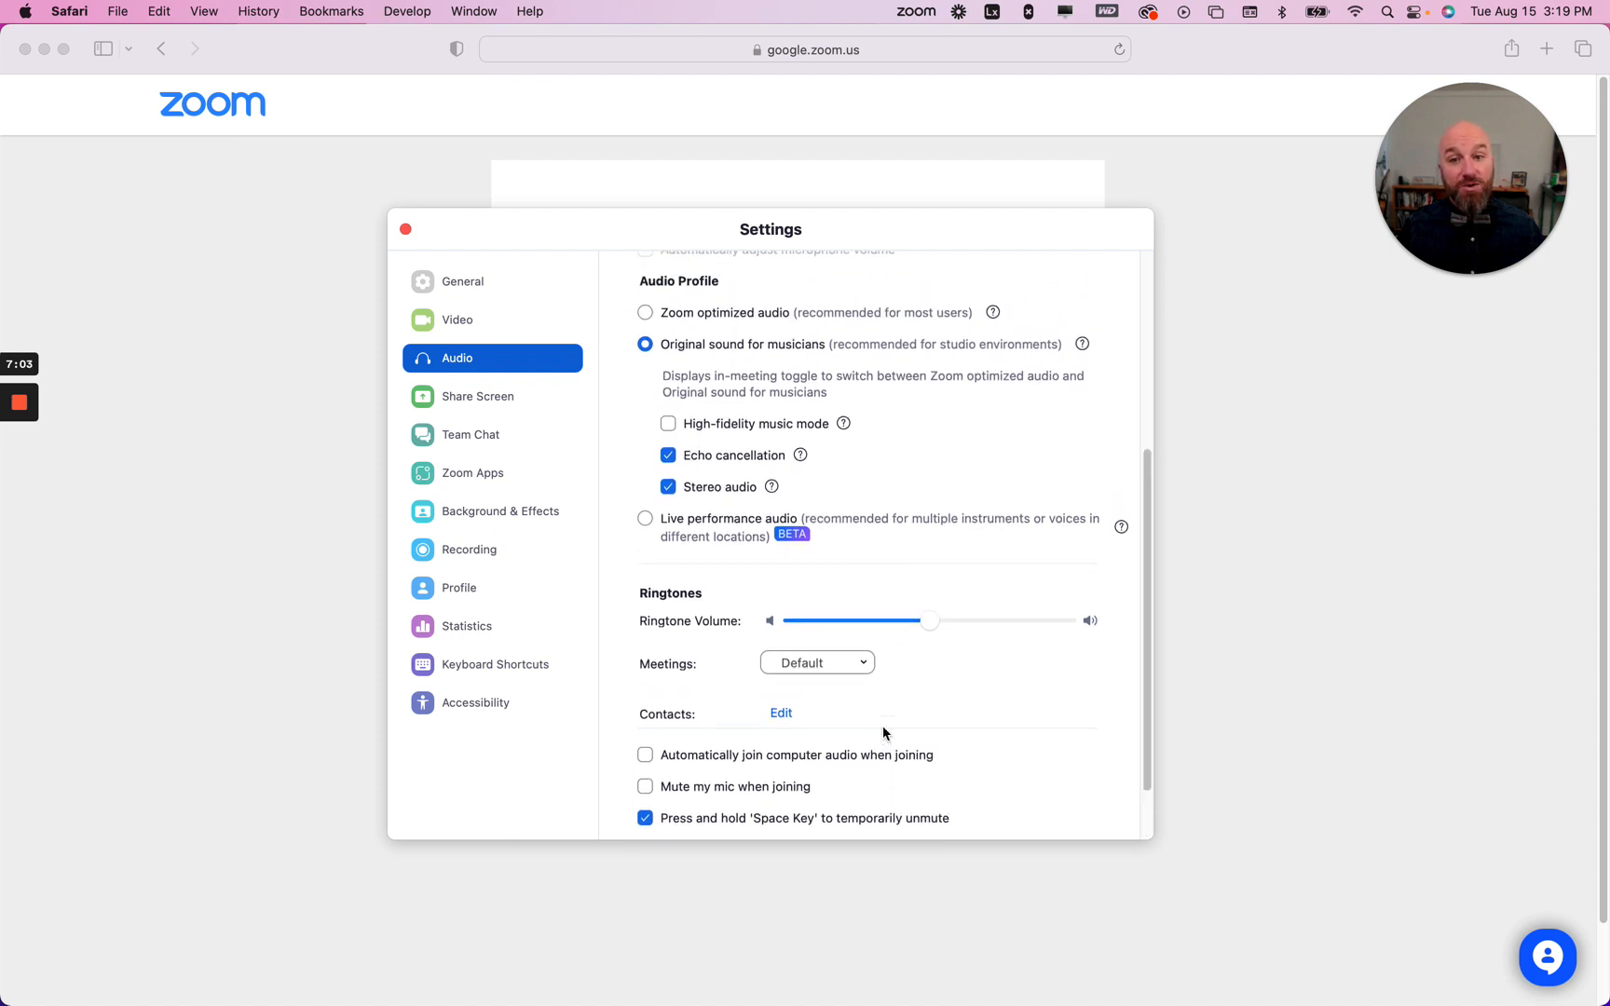
scroll(884, 733, down, 2)
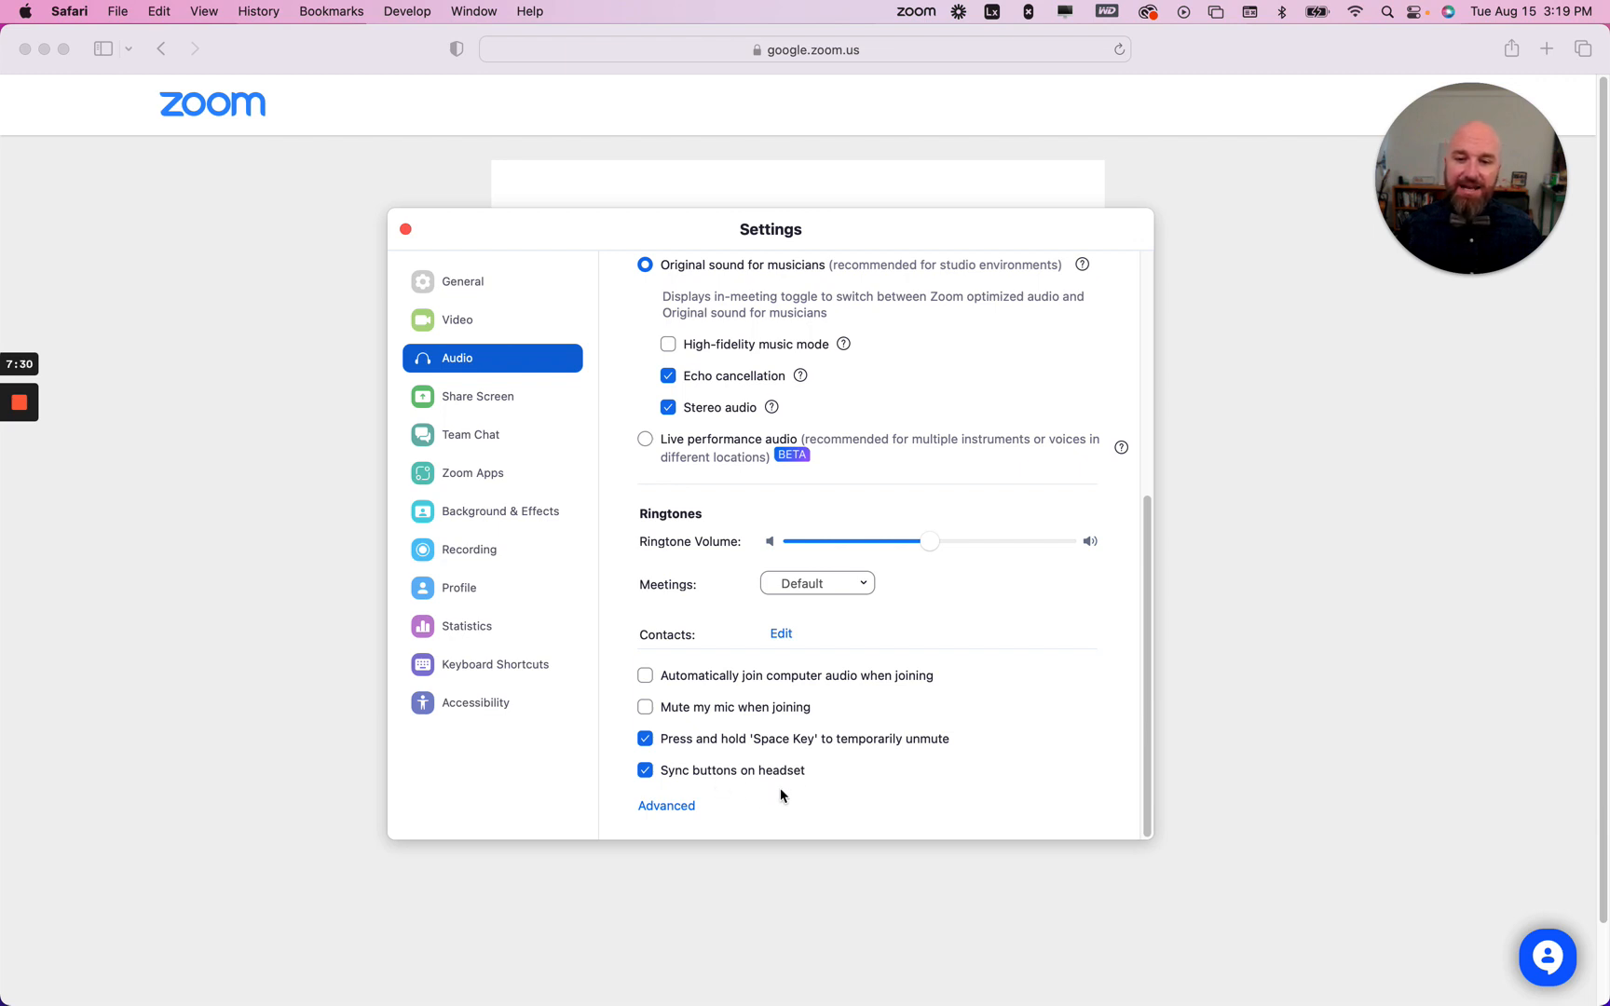
Step: Check the echo cancellation choices in the advanced audio settings and view the screen sharing settings
click(685, 805)
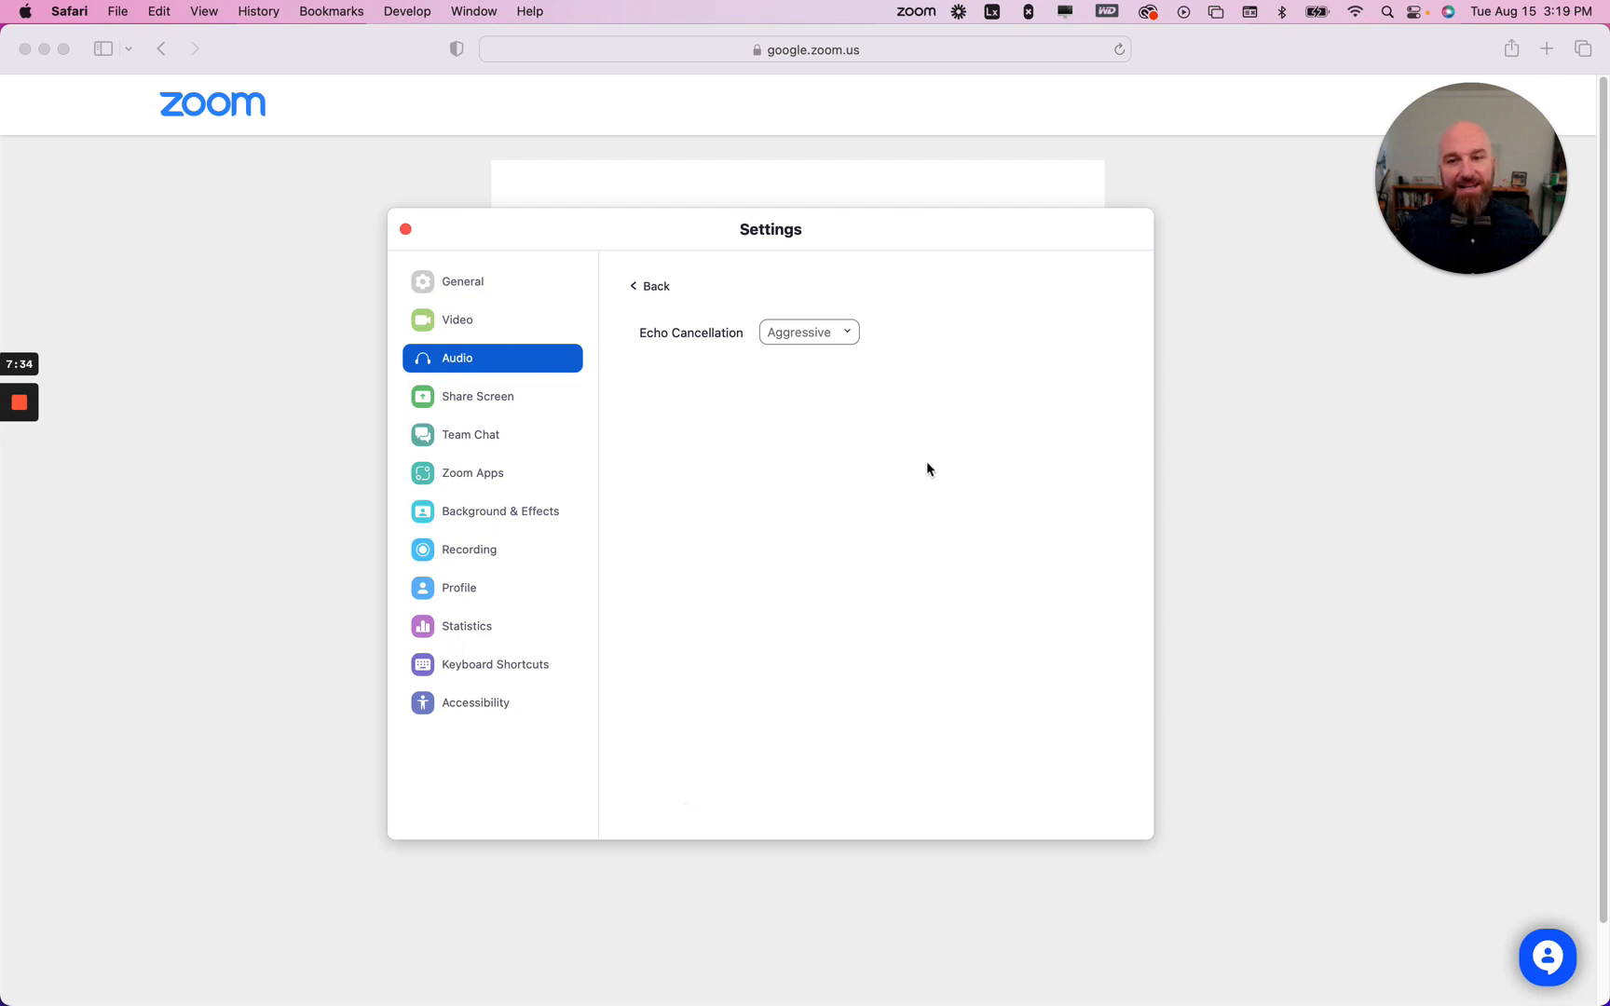
click(845, 334)
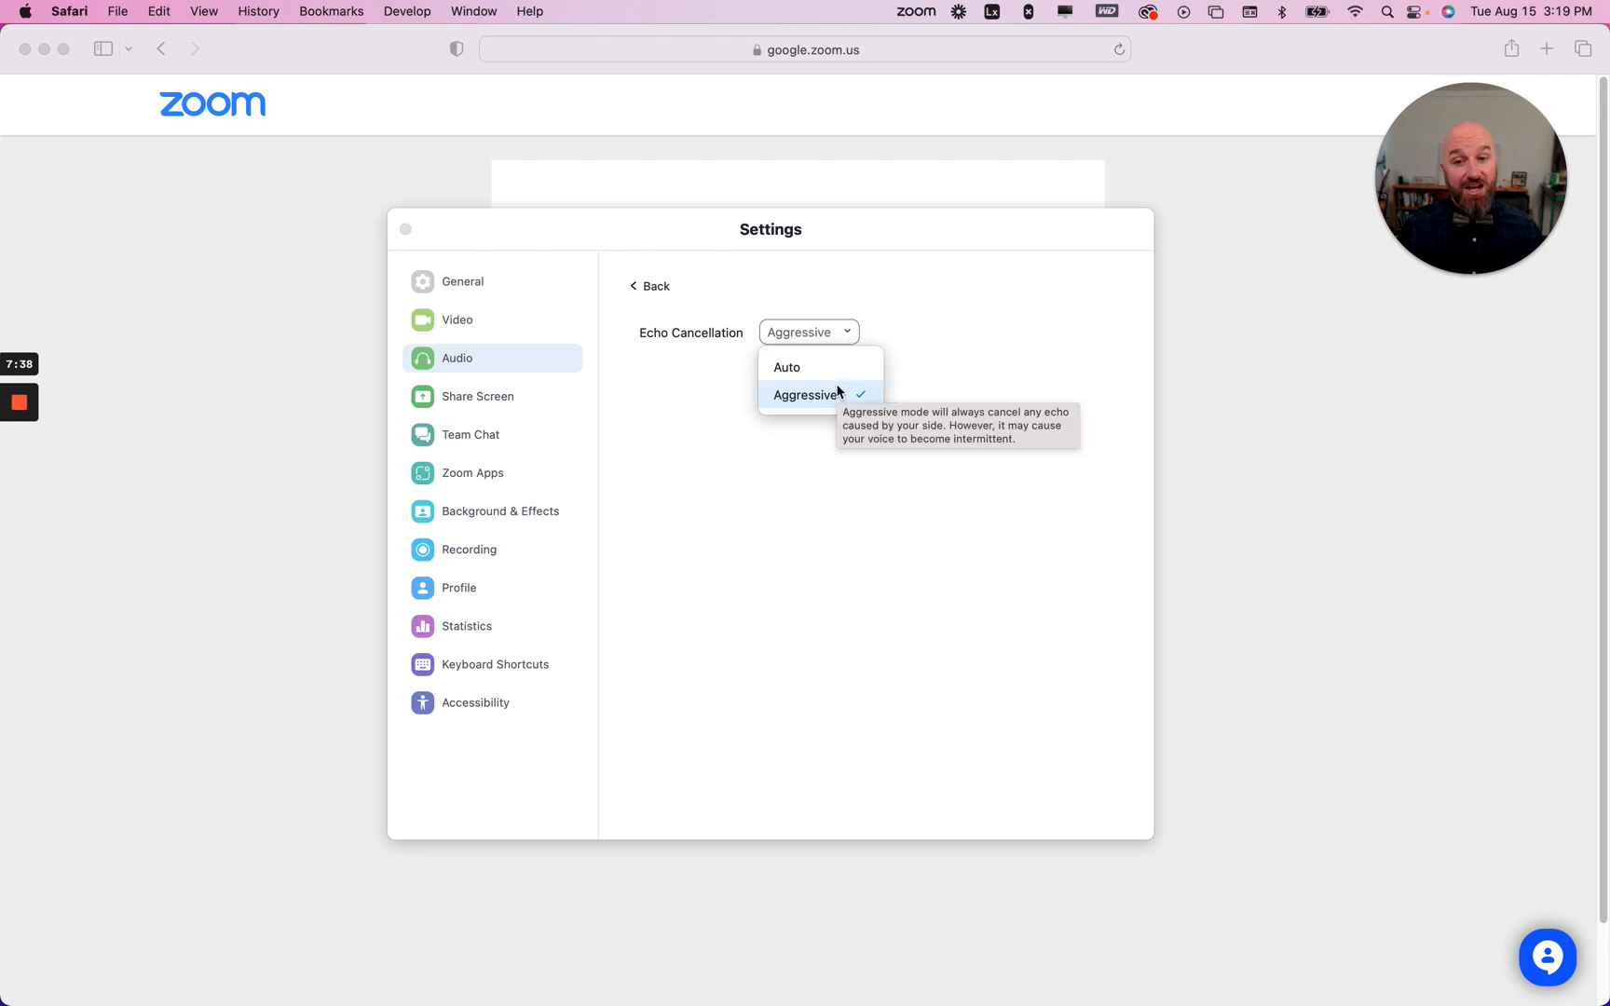
click(852, 488)
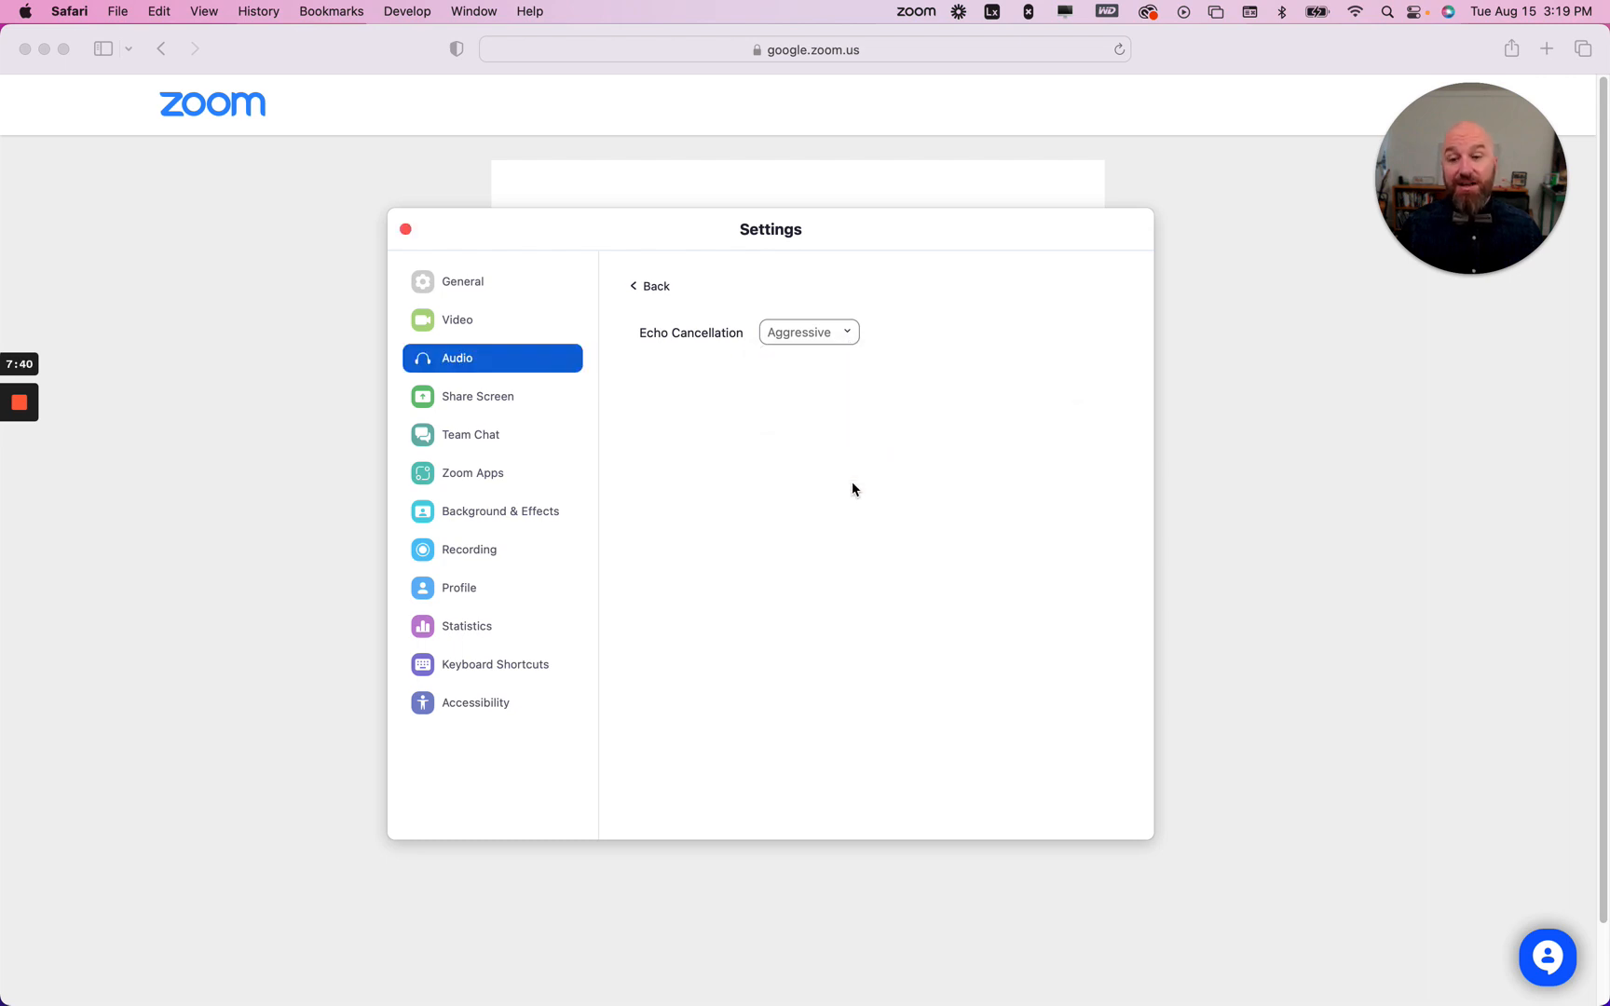
click(522, 397)
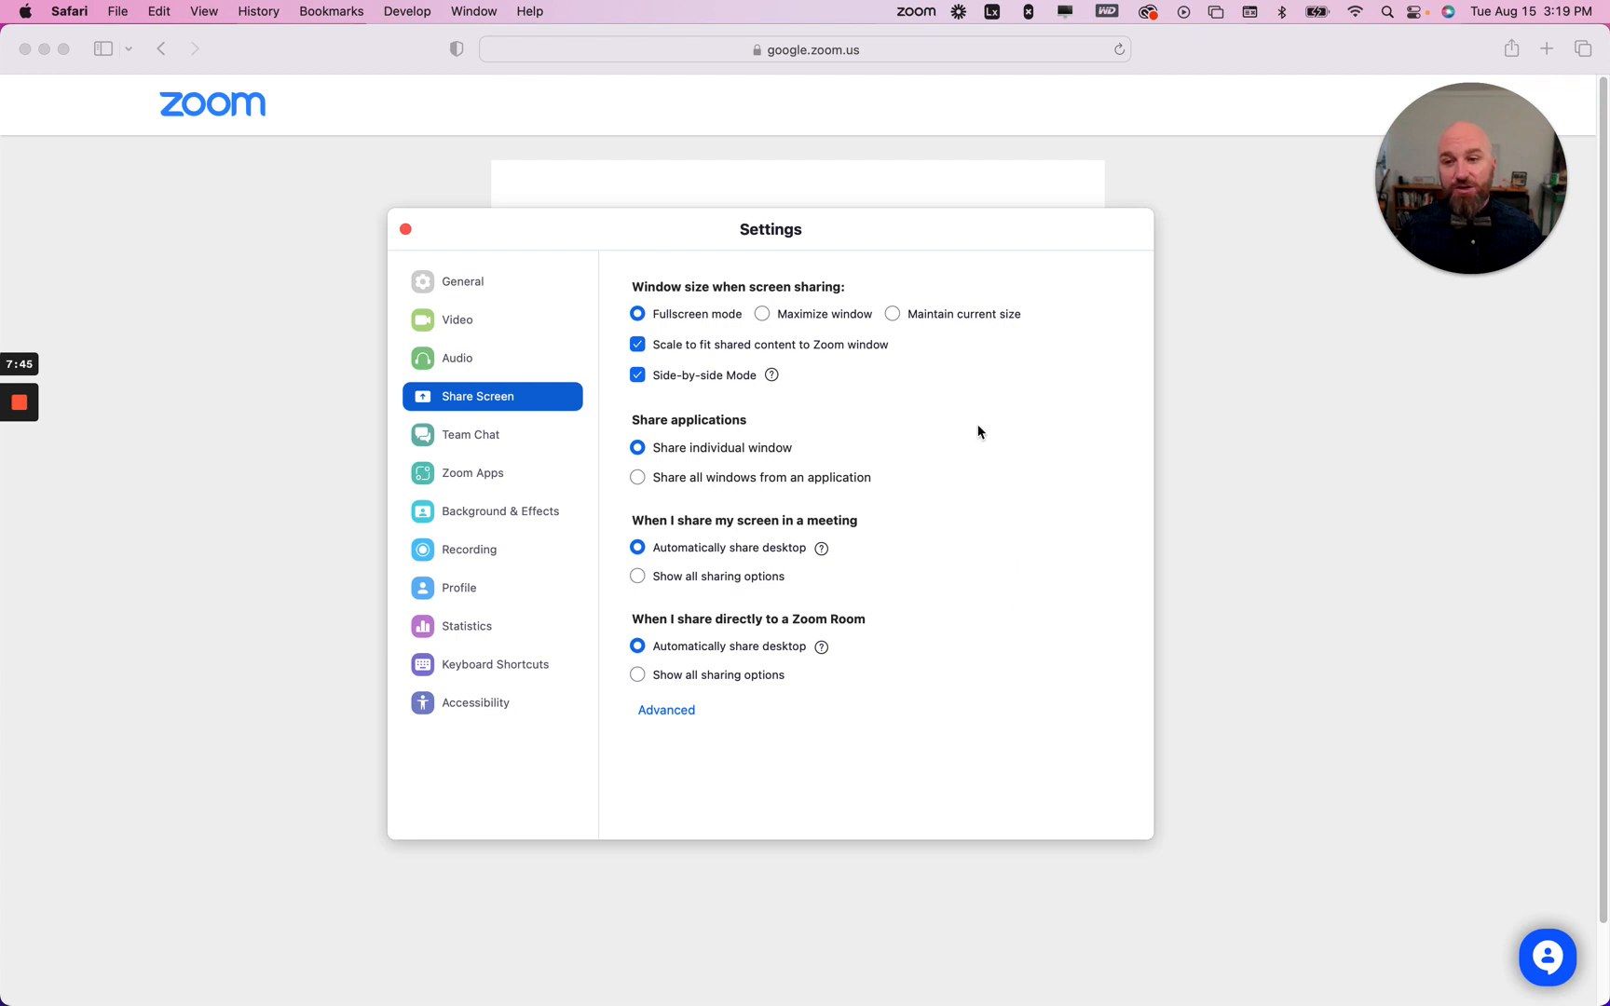
Step: Preview the Blur virtual background and mirrored video, restoring the background to None and turning mirroring off again
click(506, 516)
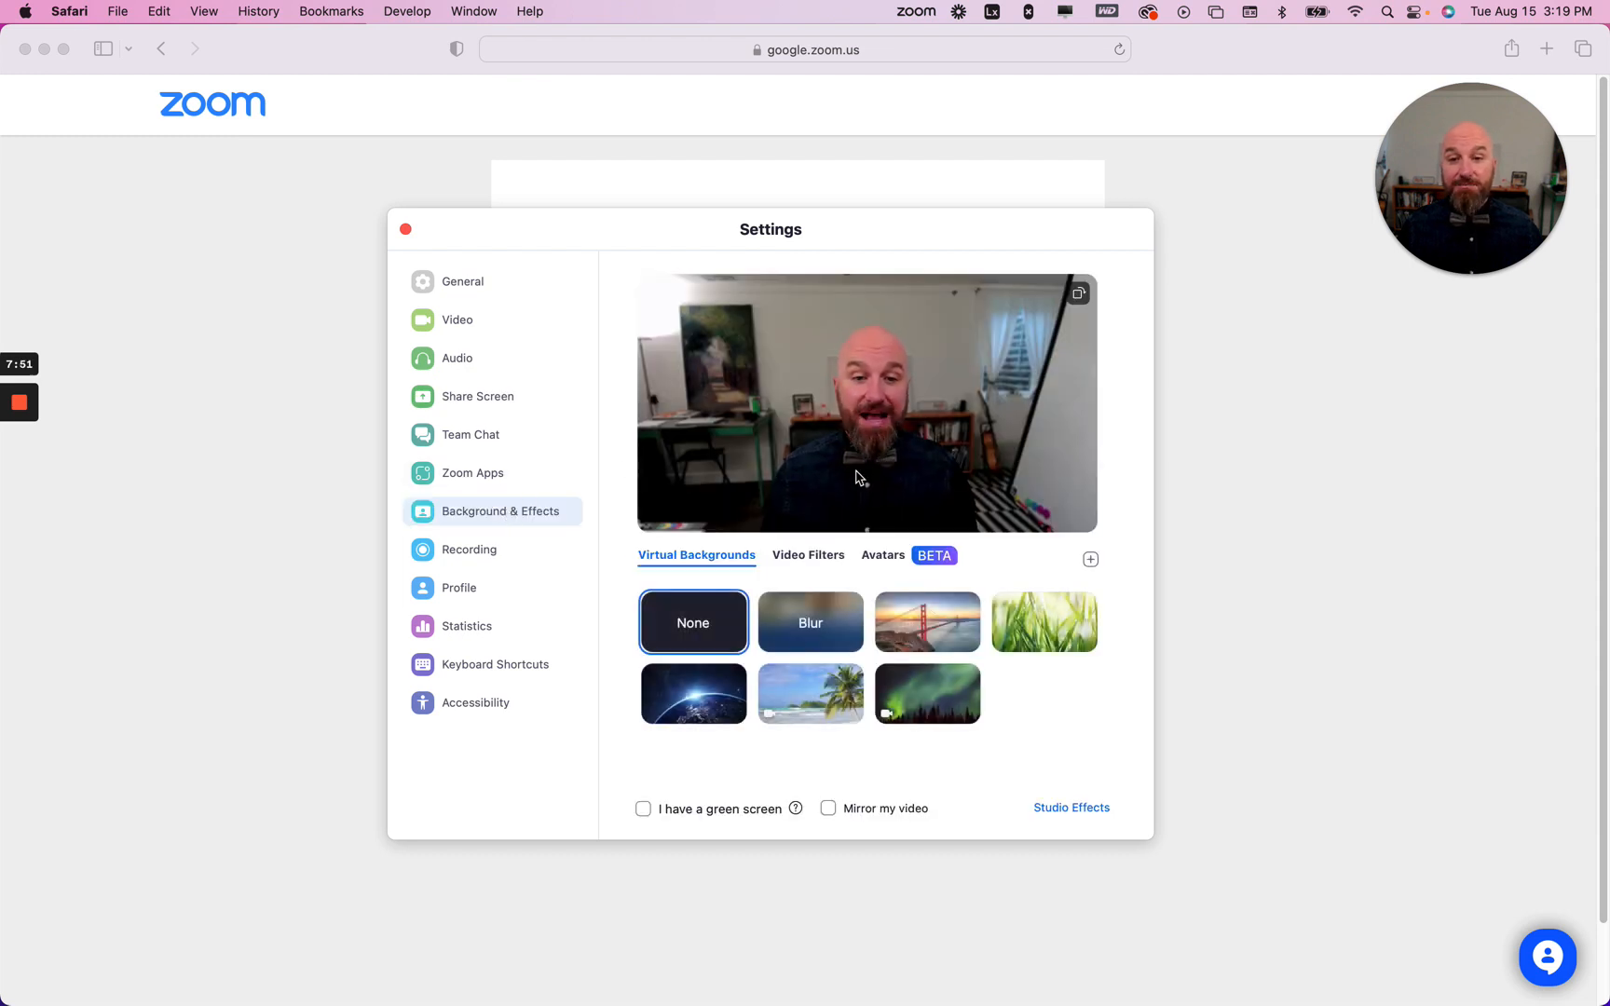
click(816, 622)
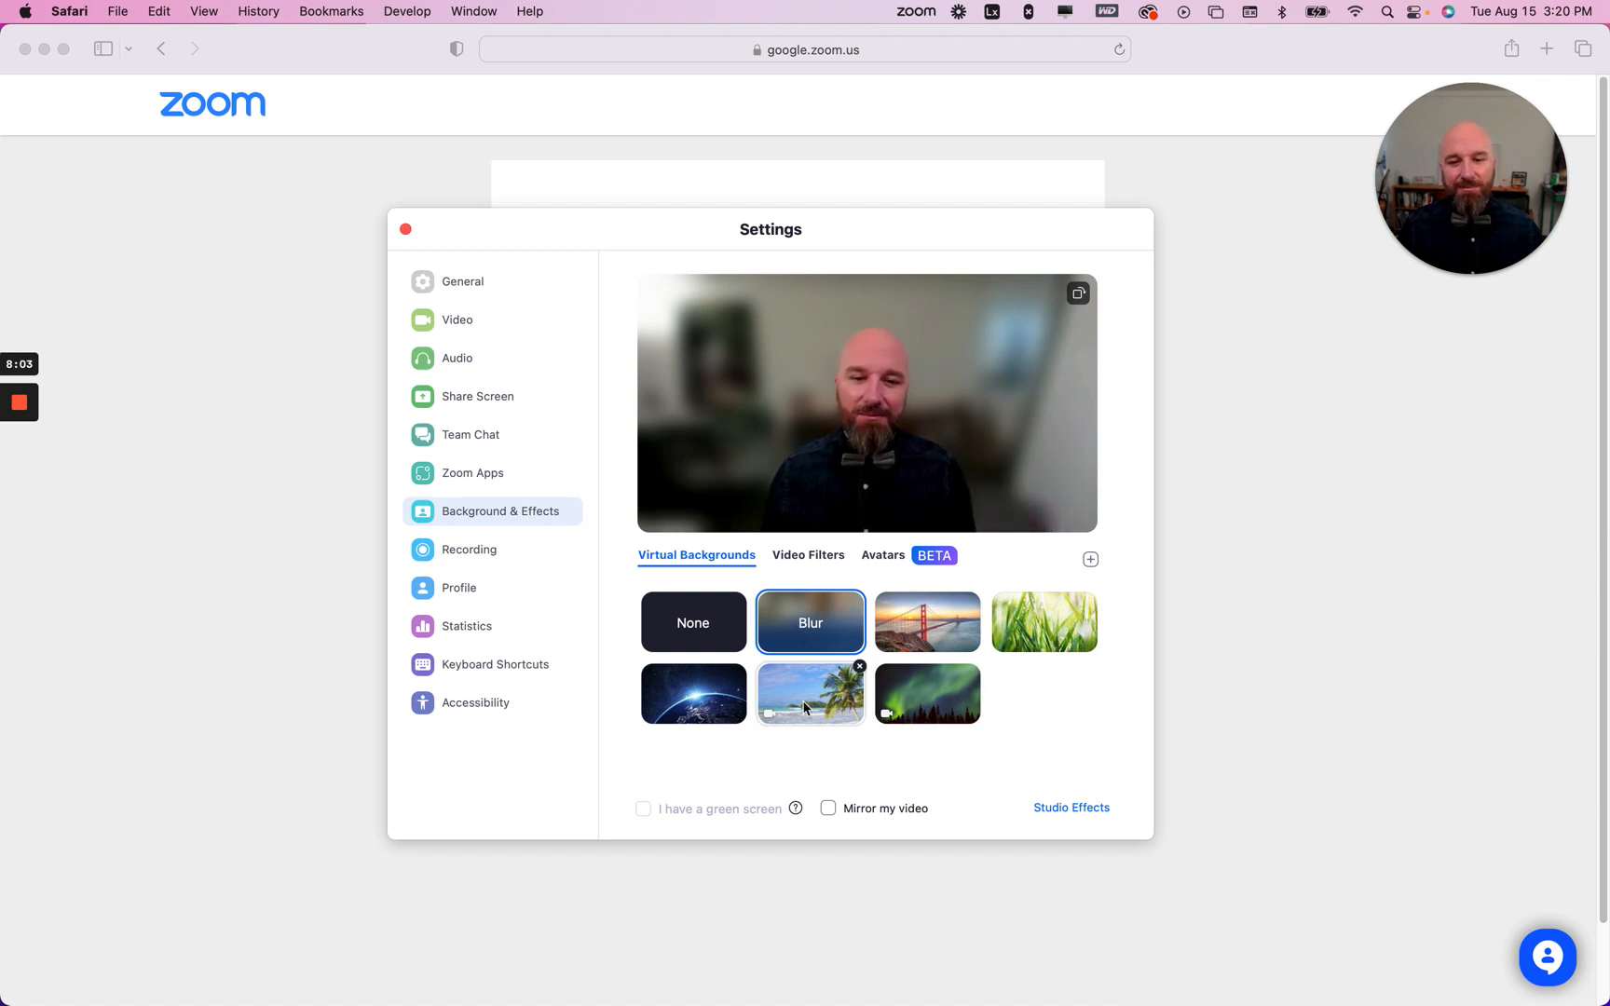
click(707, 620)
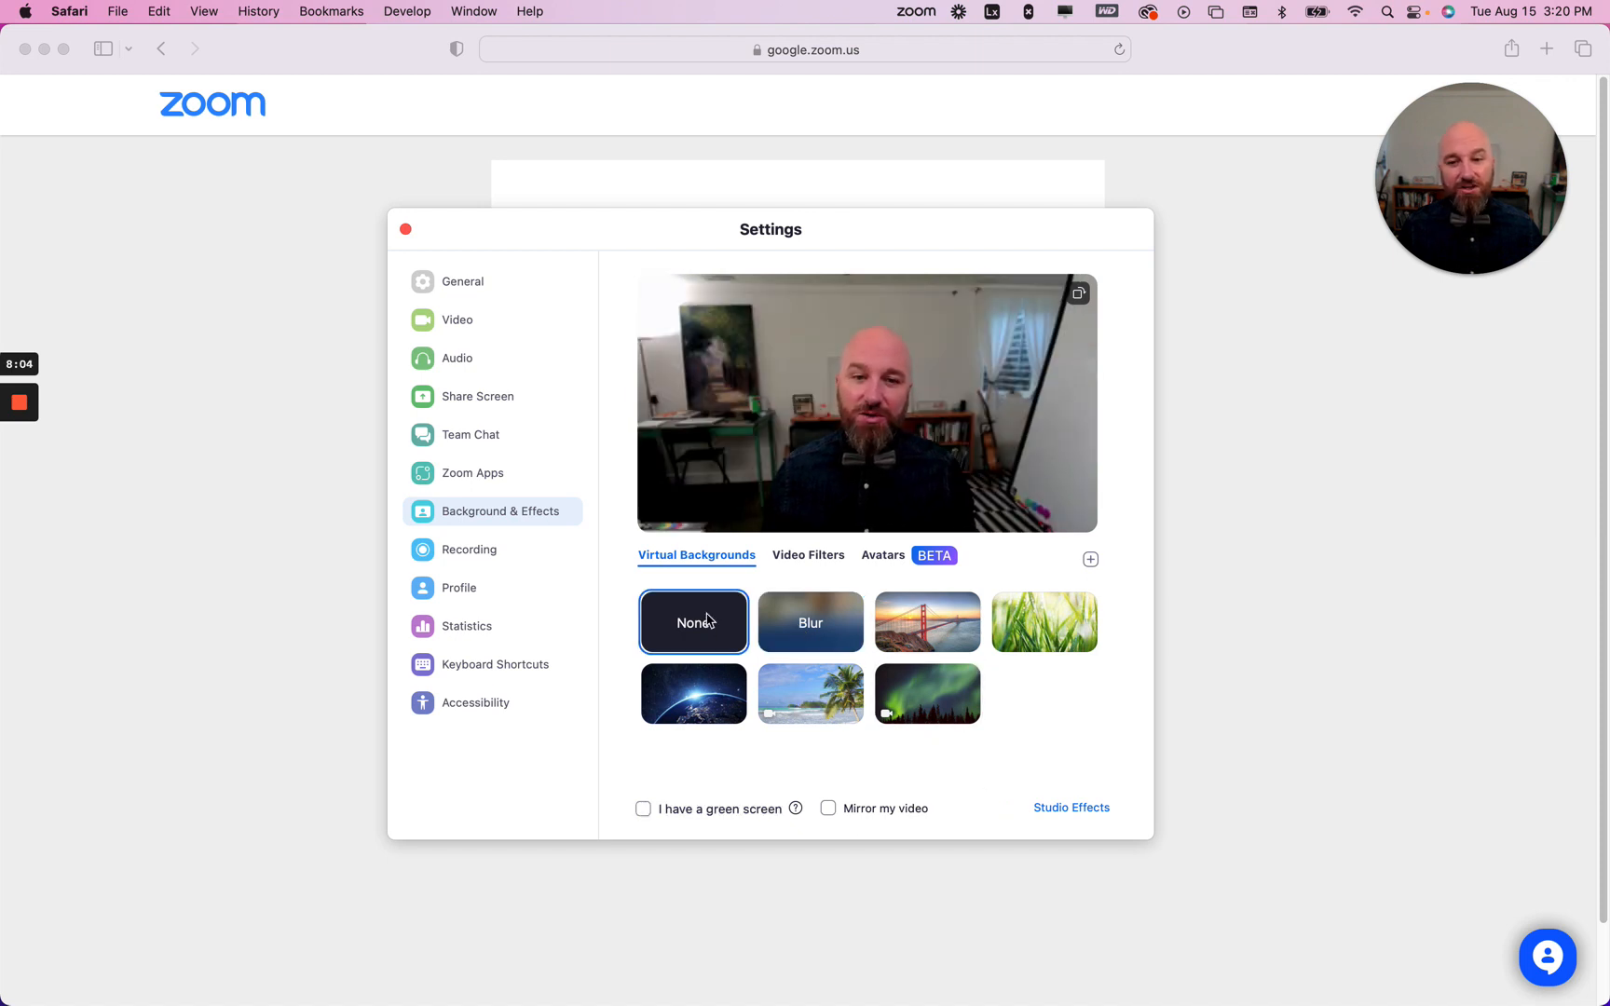
click(828, 808)
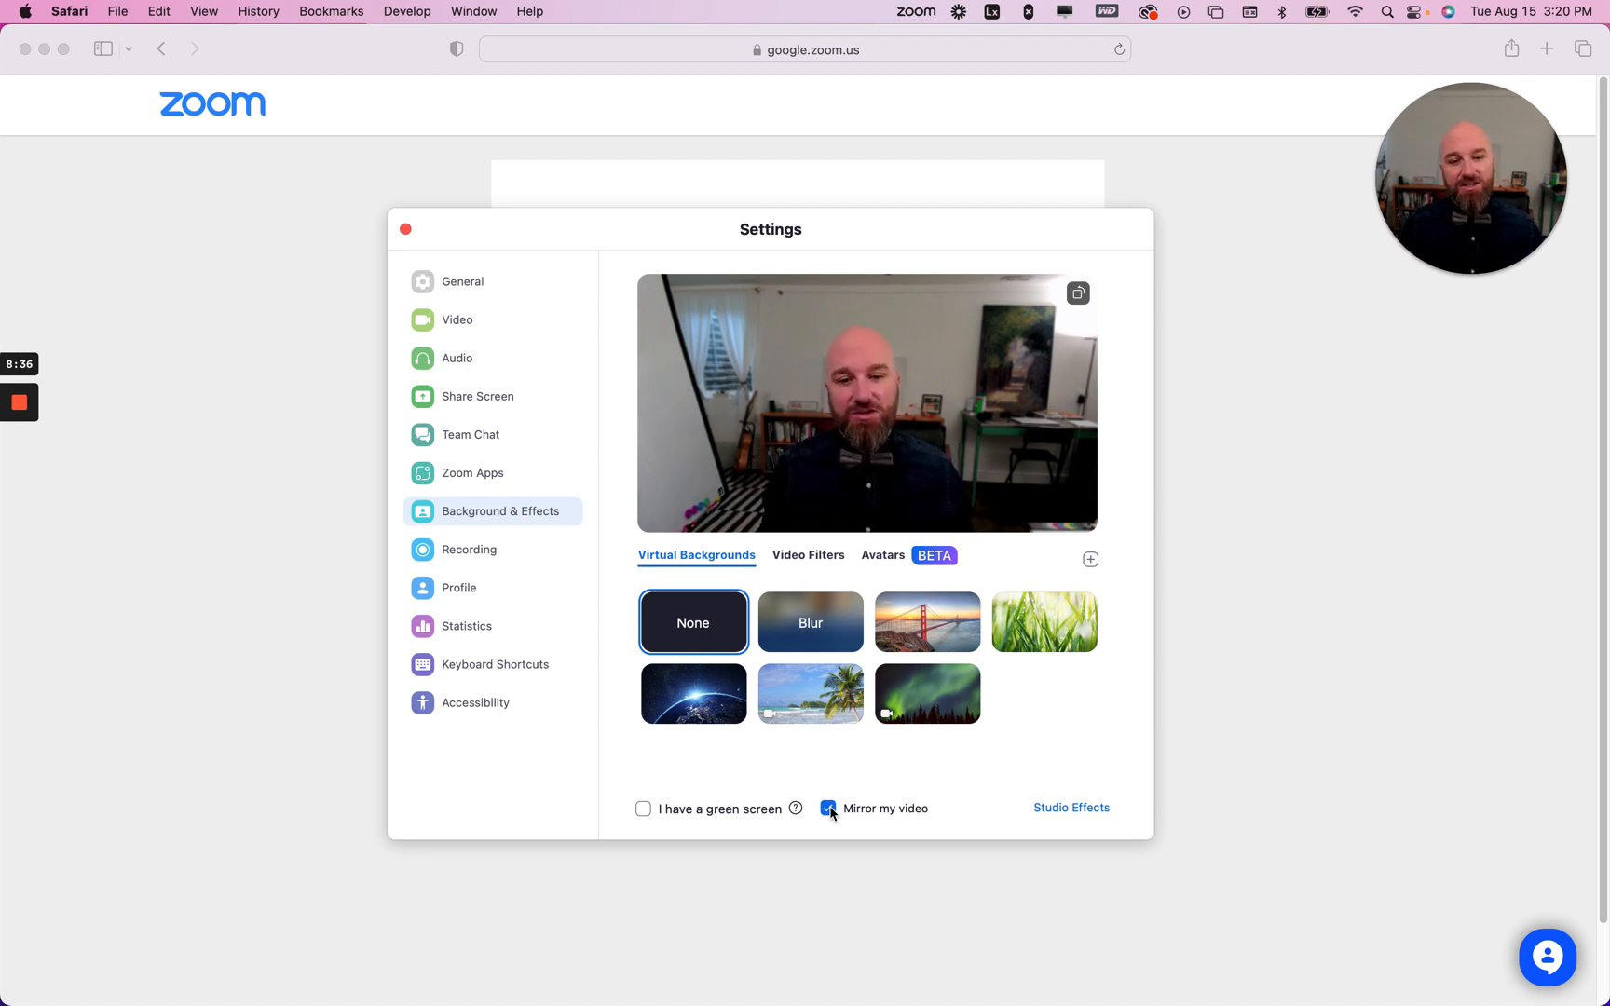
click(828, 809)
Step: View the Studio Effects for eyebrows, facial hair and lip color, and return to the video settings
click(1060, 807)
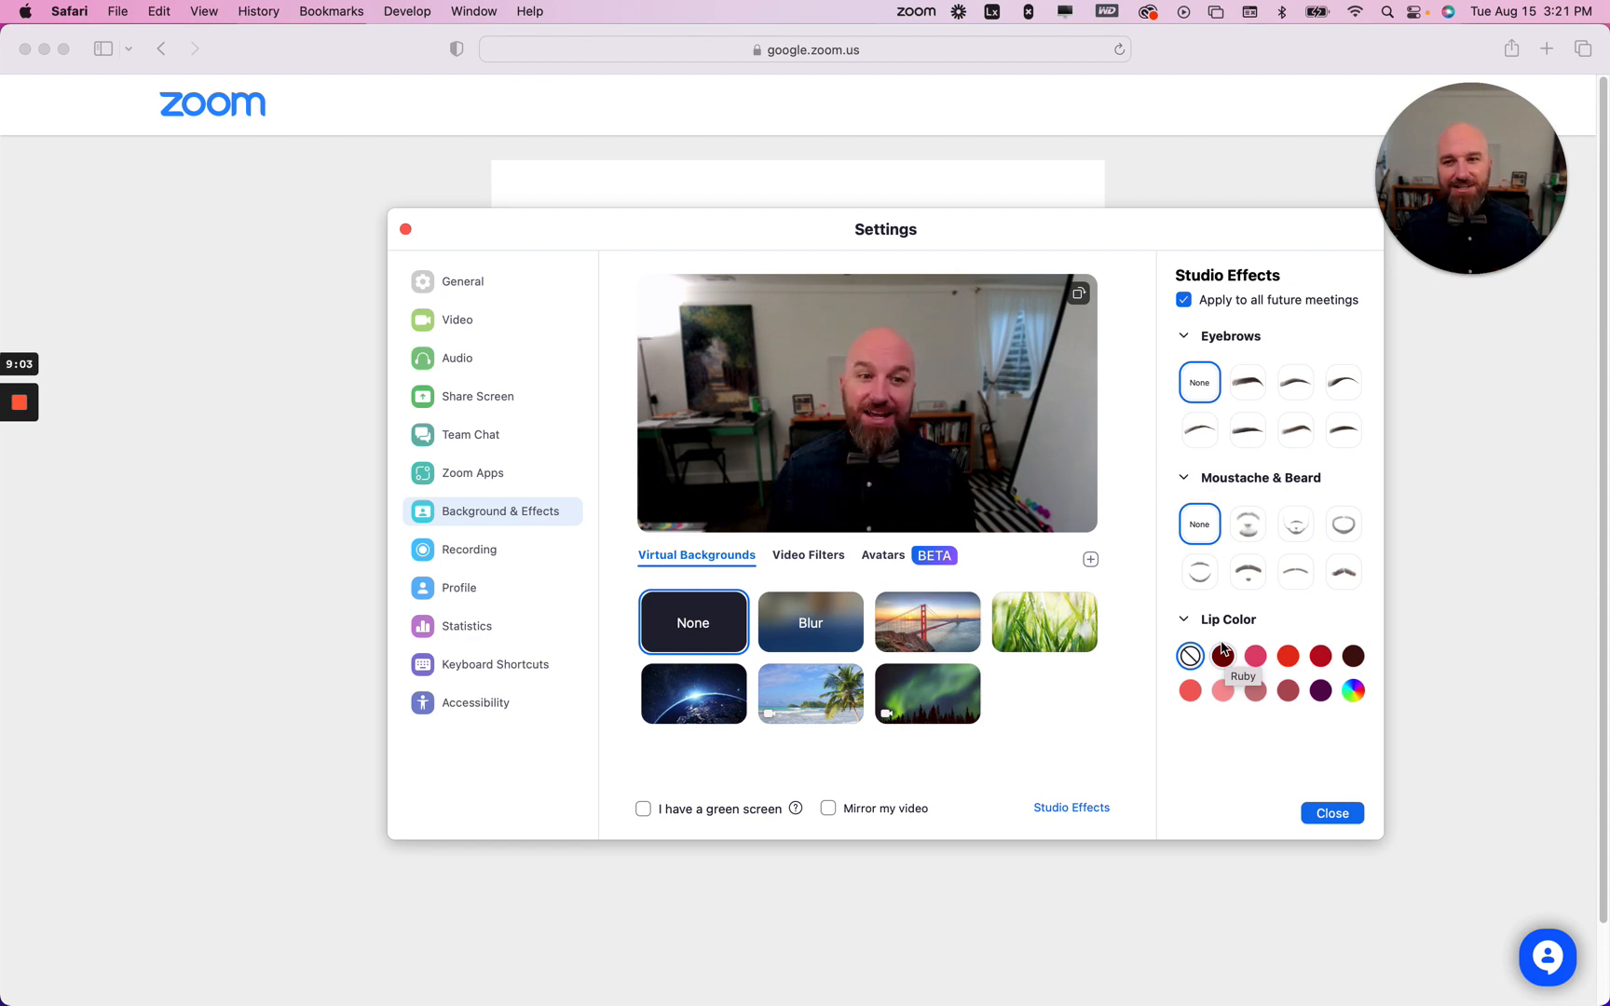
click(470, 321)
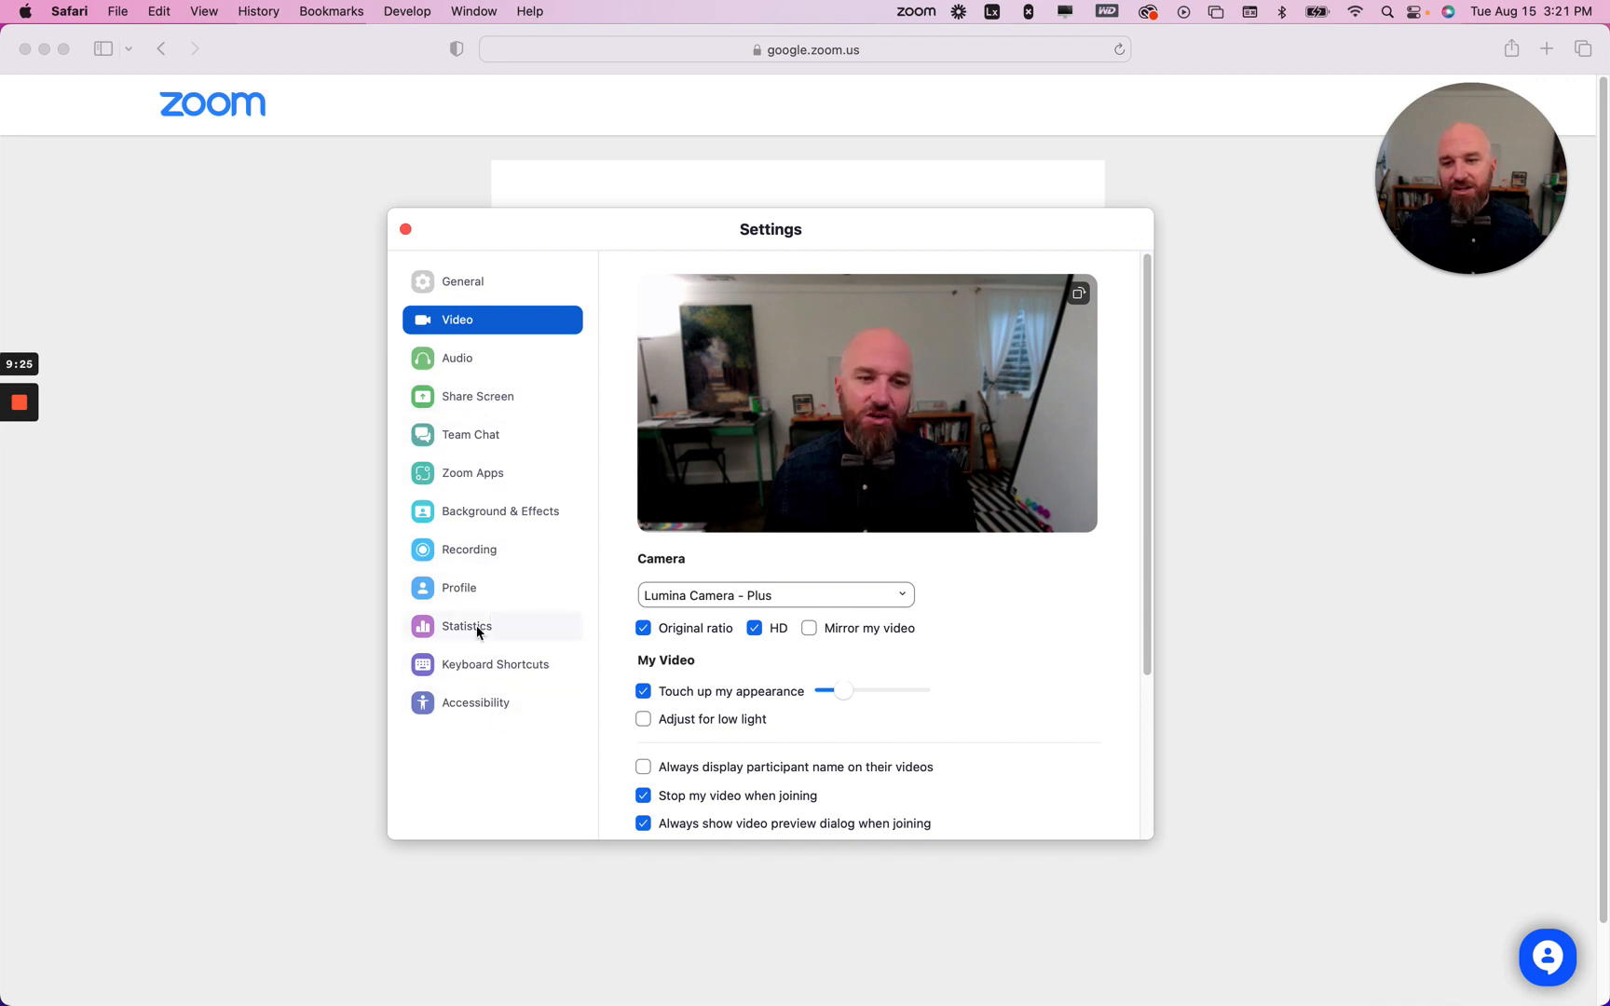
Step: View the Profile settings and start editing the profile on the Zoom website
click(466, 587)
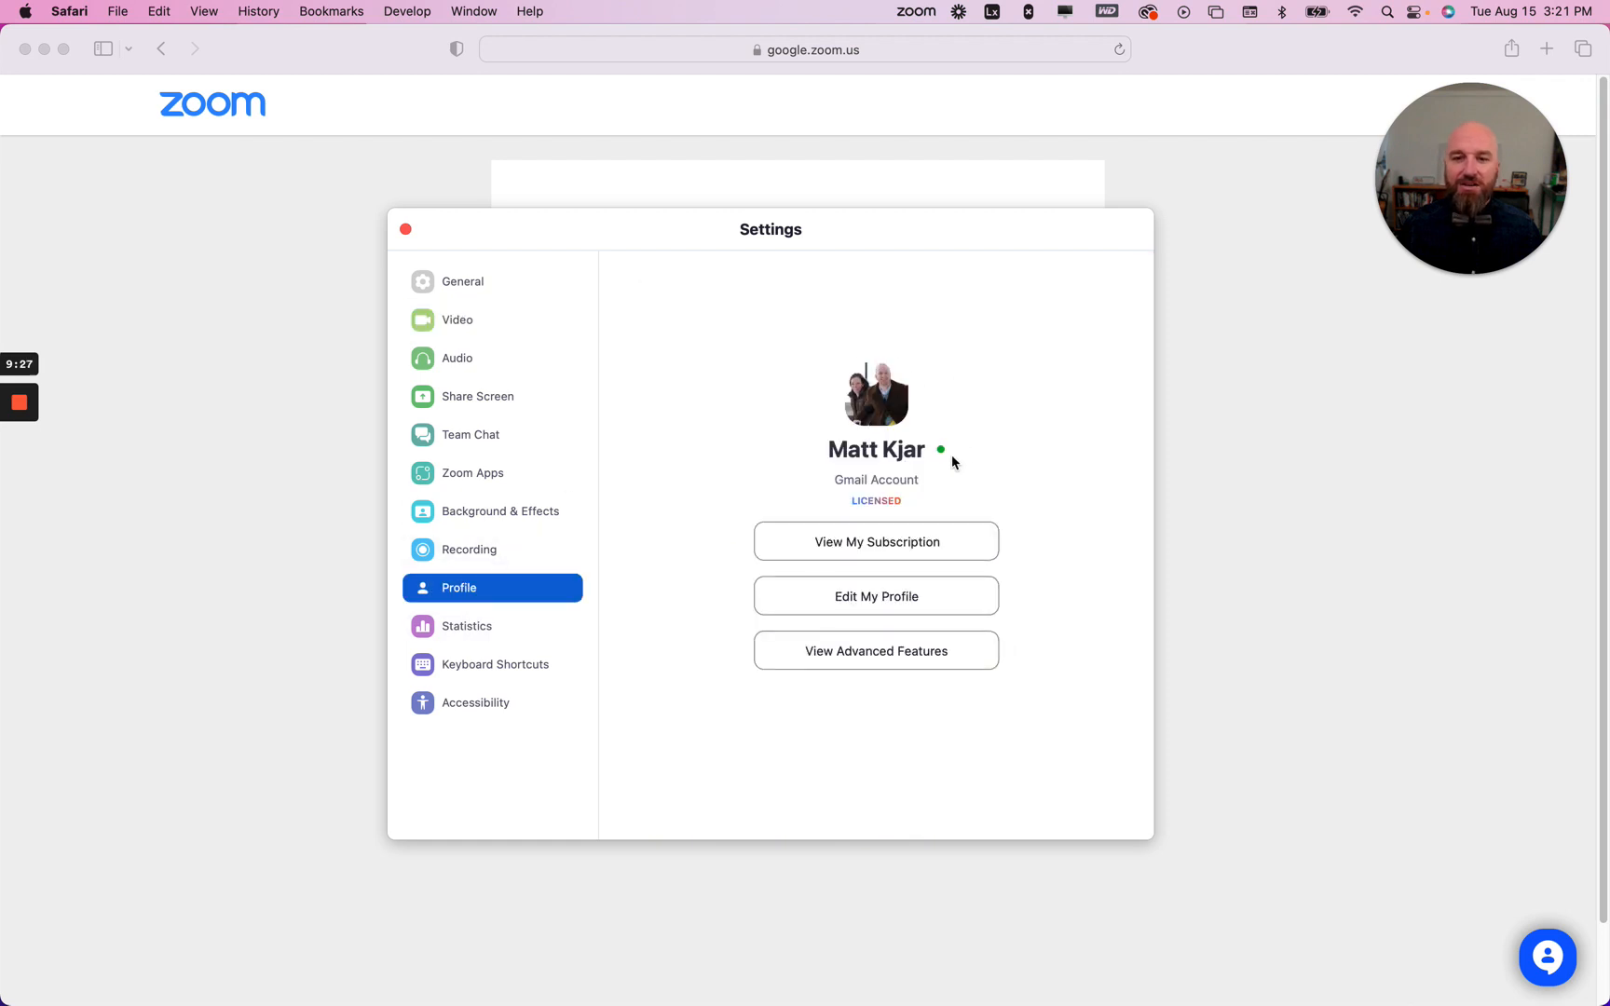
mouse_move(861, 402)
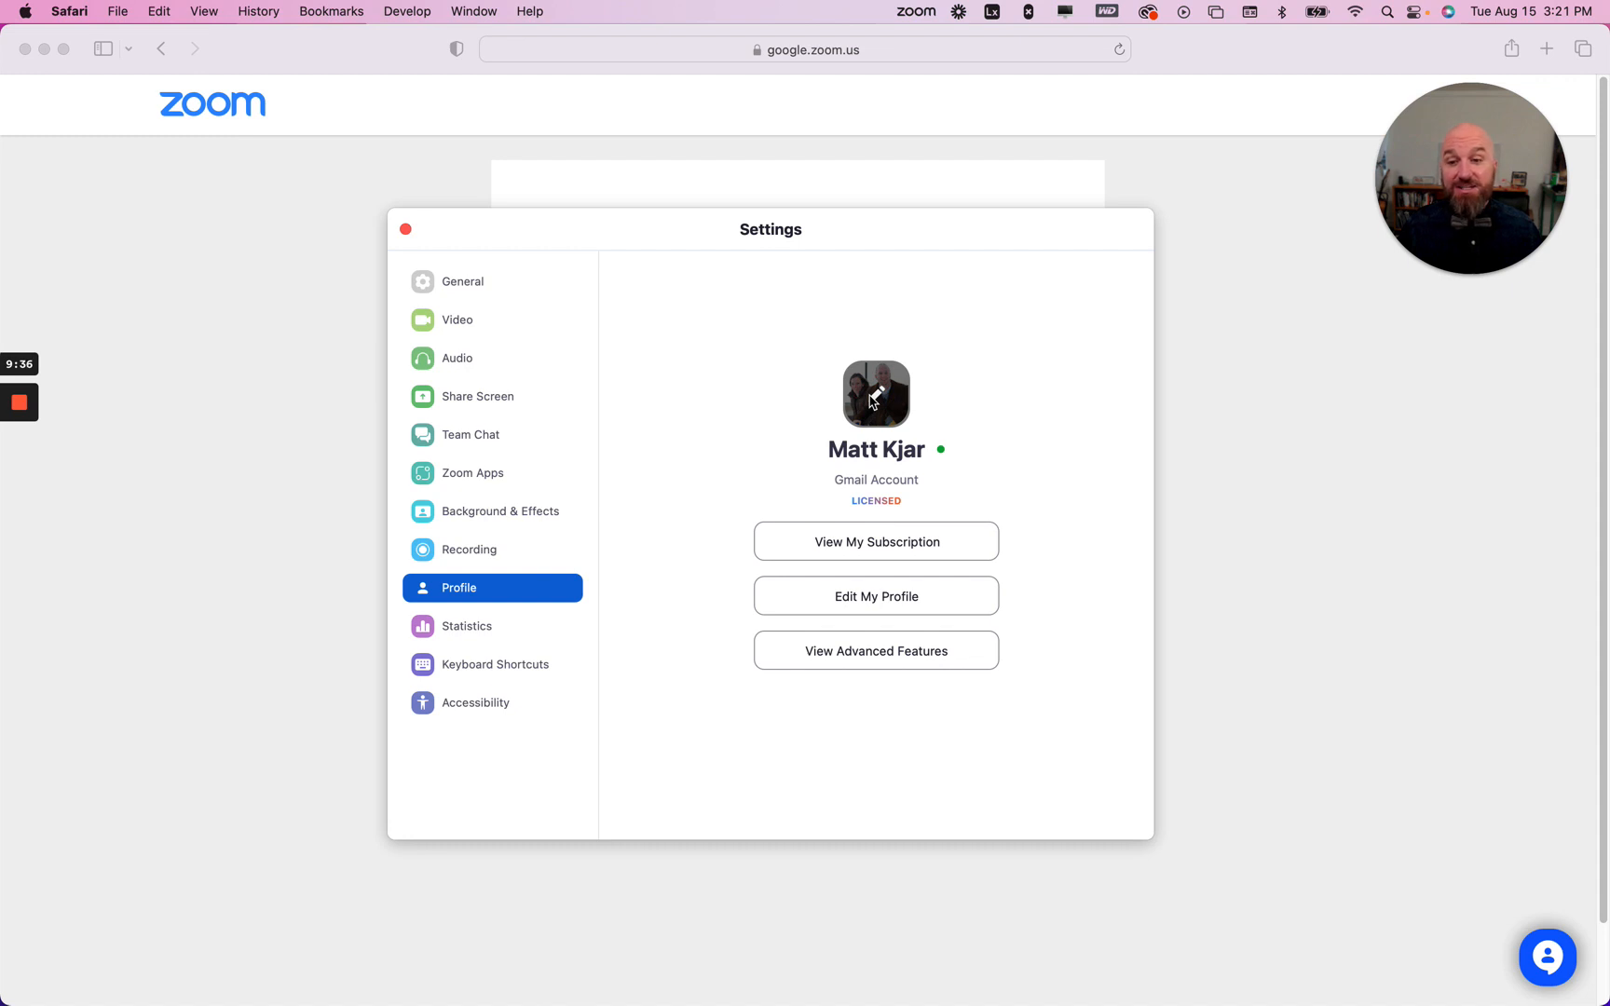
click(871, 598)
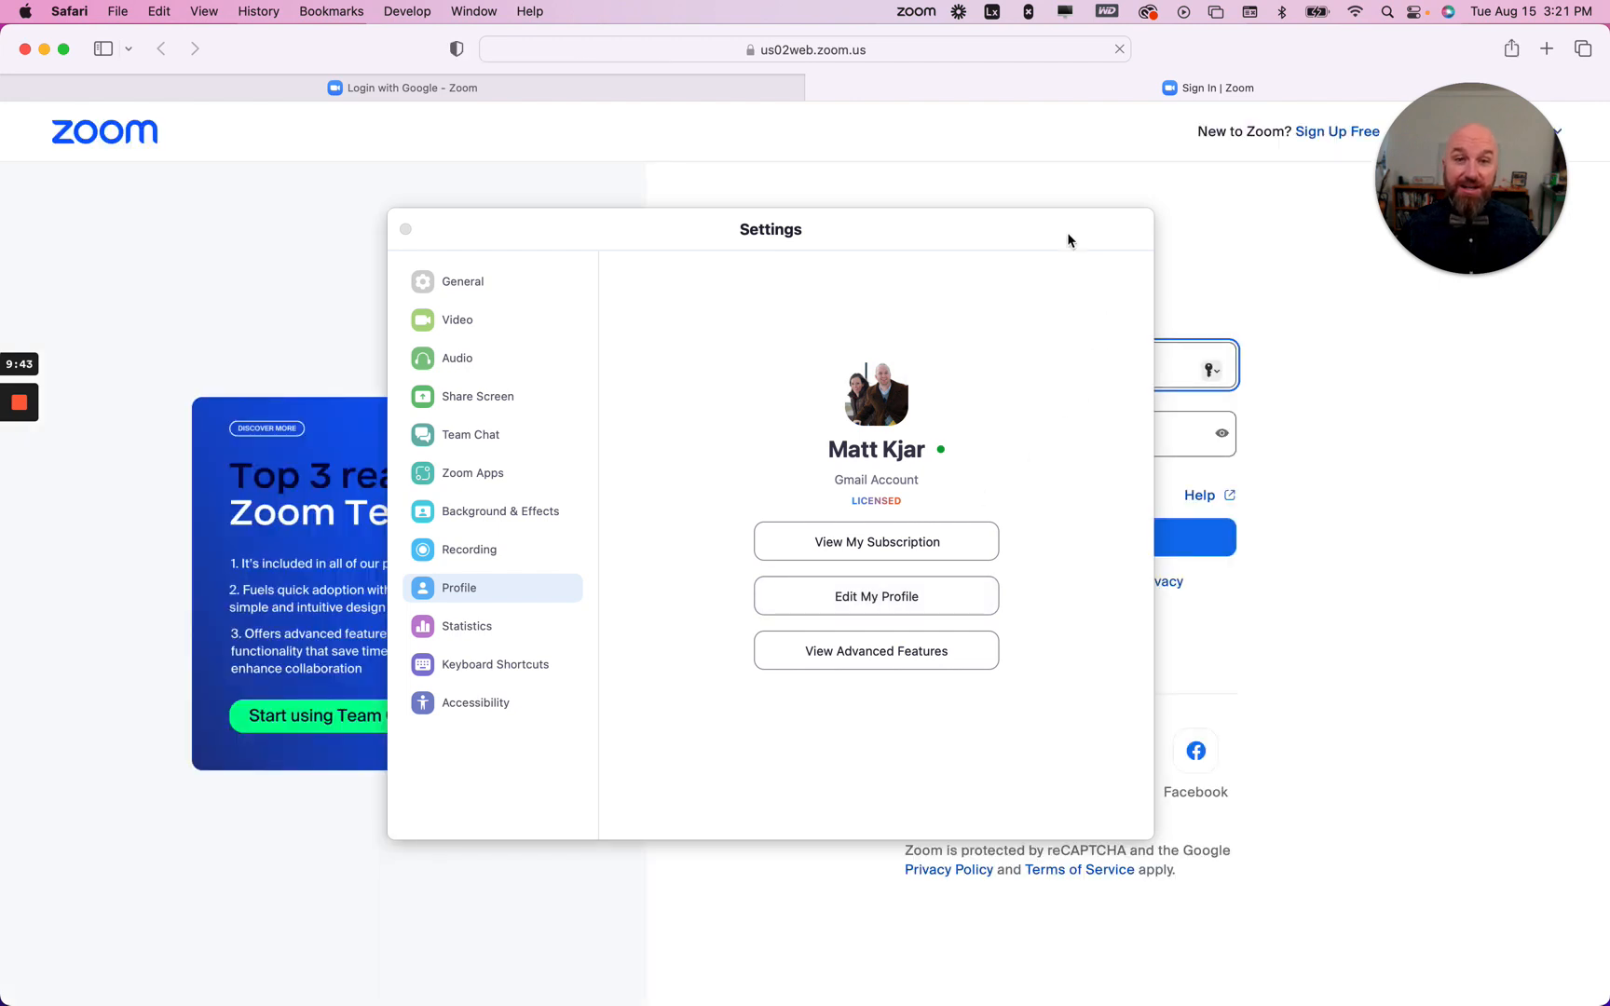
Step: Move the Settings window off the sign-in form and try to sign in with the saved account e-mail and password
drag(1066, 240, 803, 229)
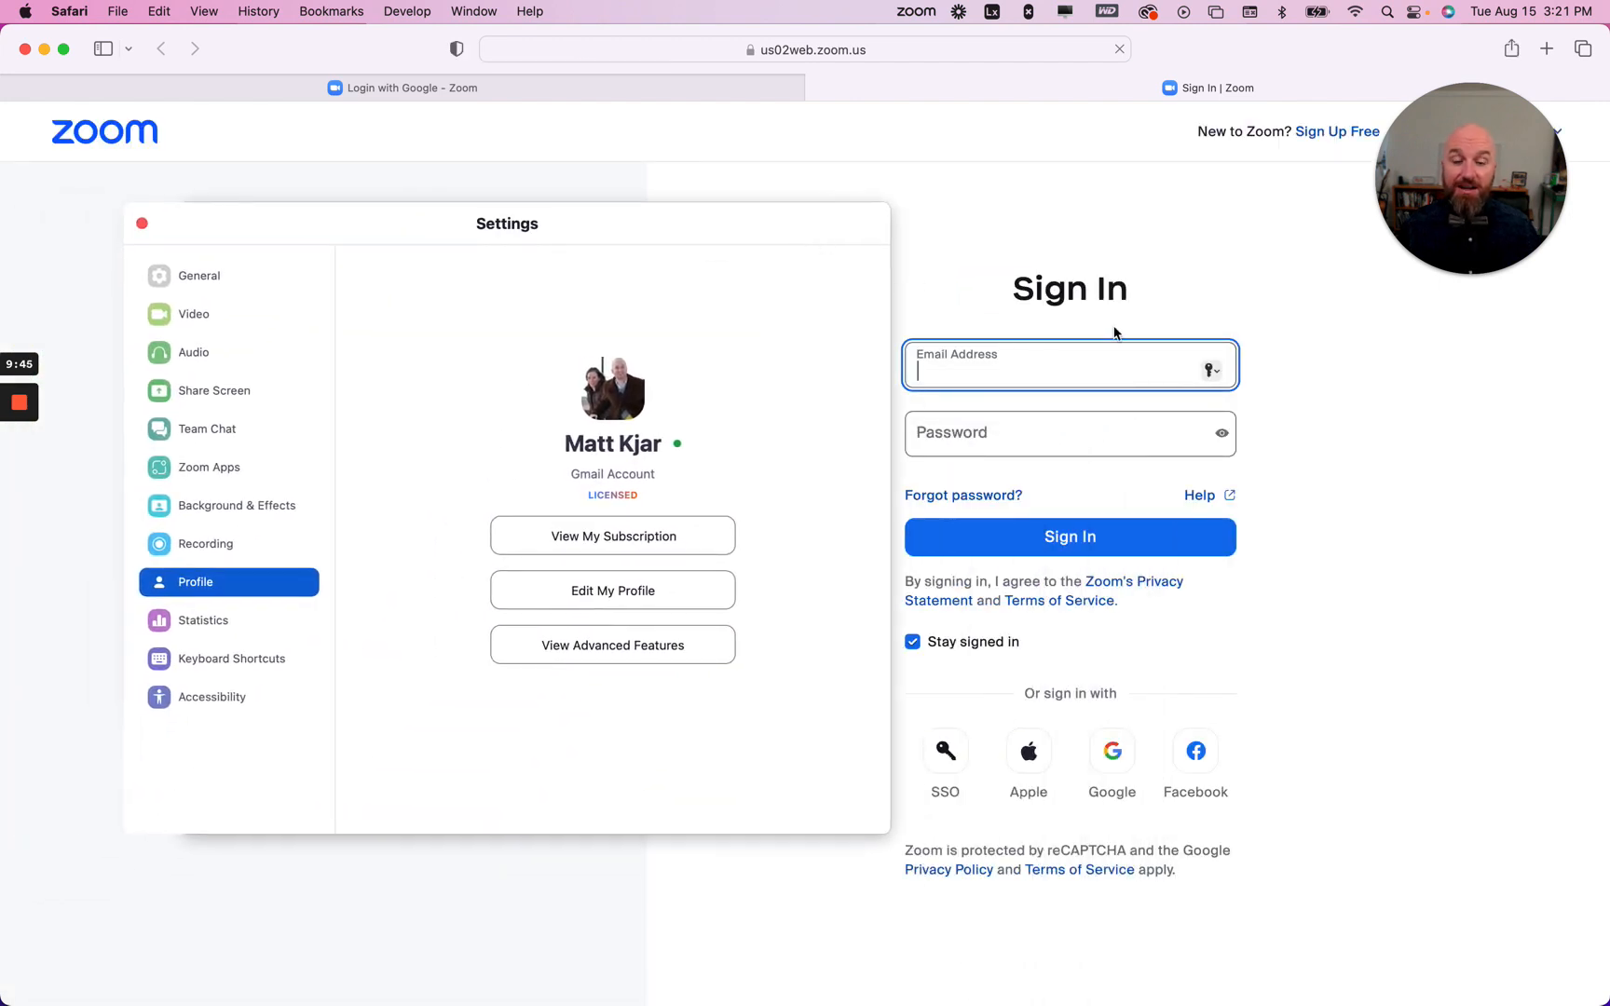
click(1122, 381)
click(1210, 370)
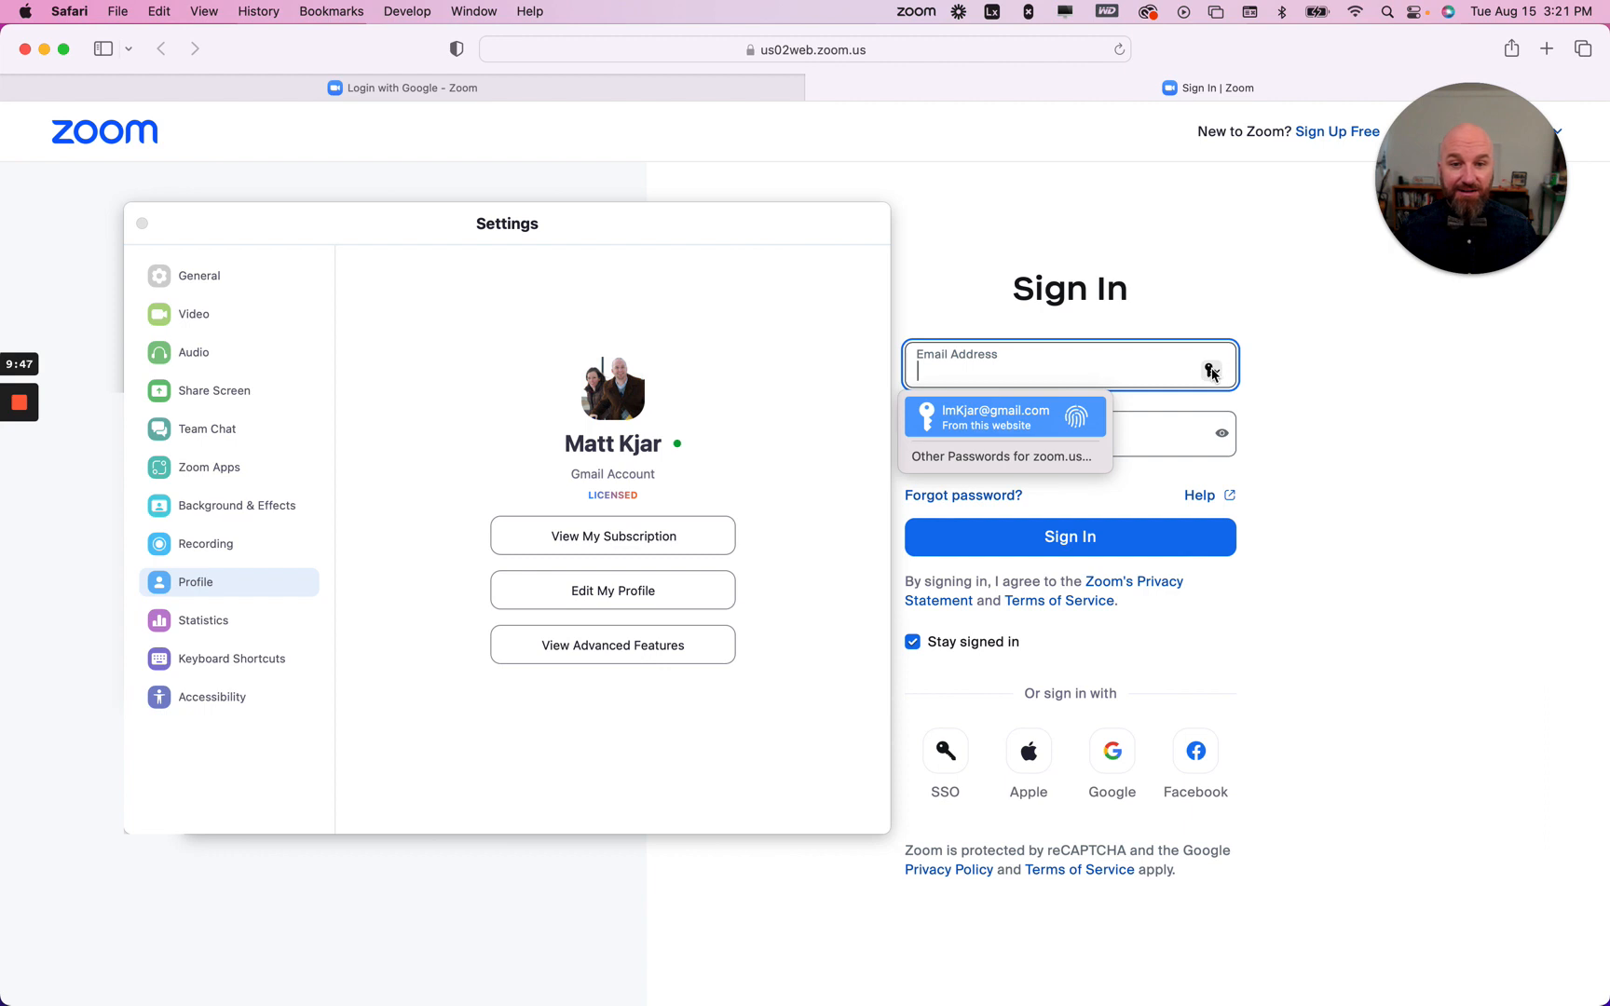
key(Return)
key(Return)
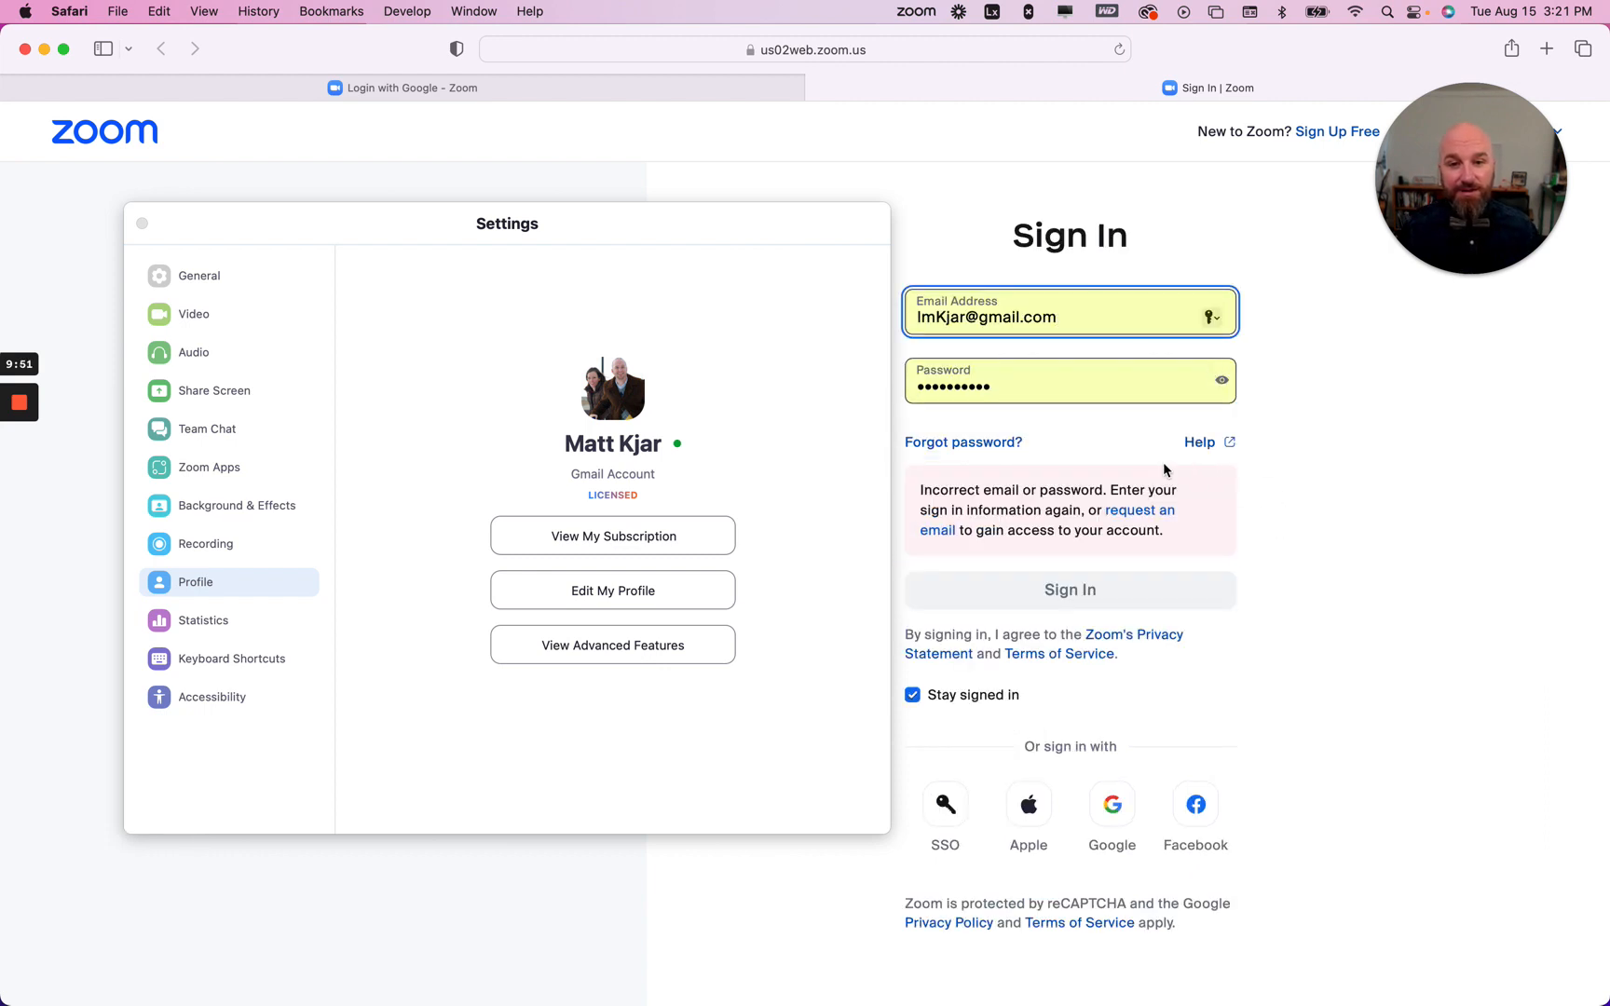
Step: Sign in to the Zoom website with the Google account, moving the Settings window out of the way
click(1092, 822)
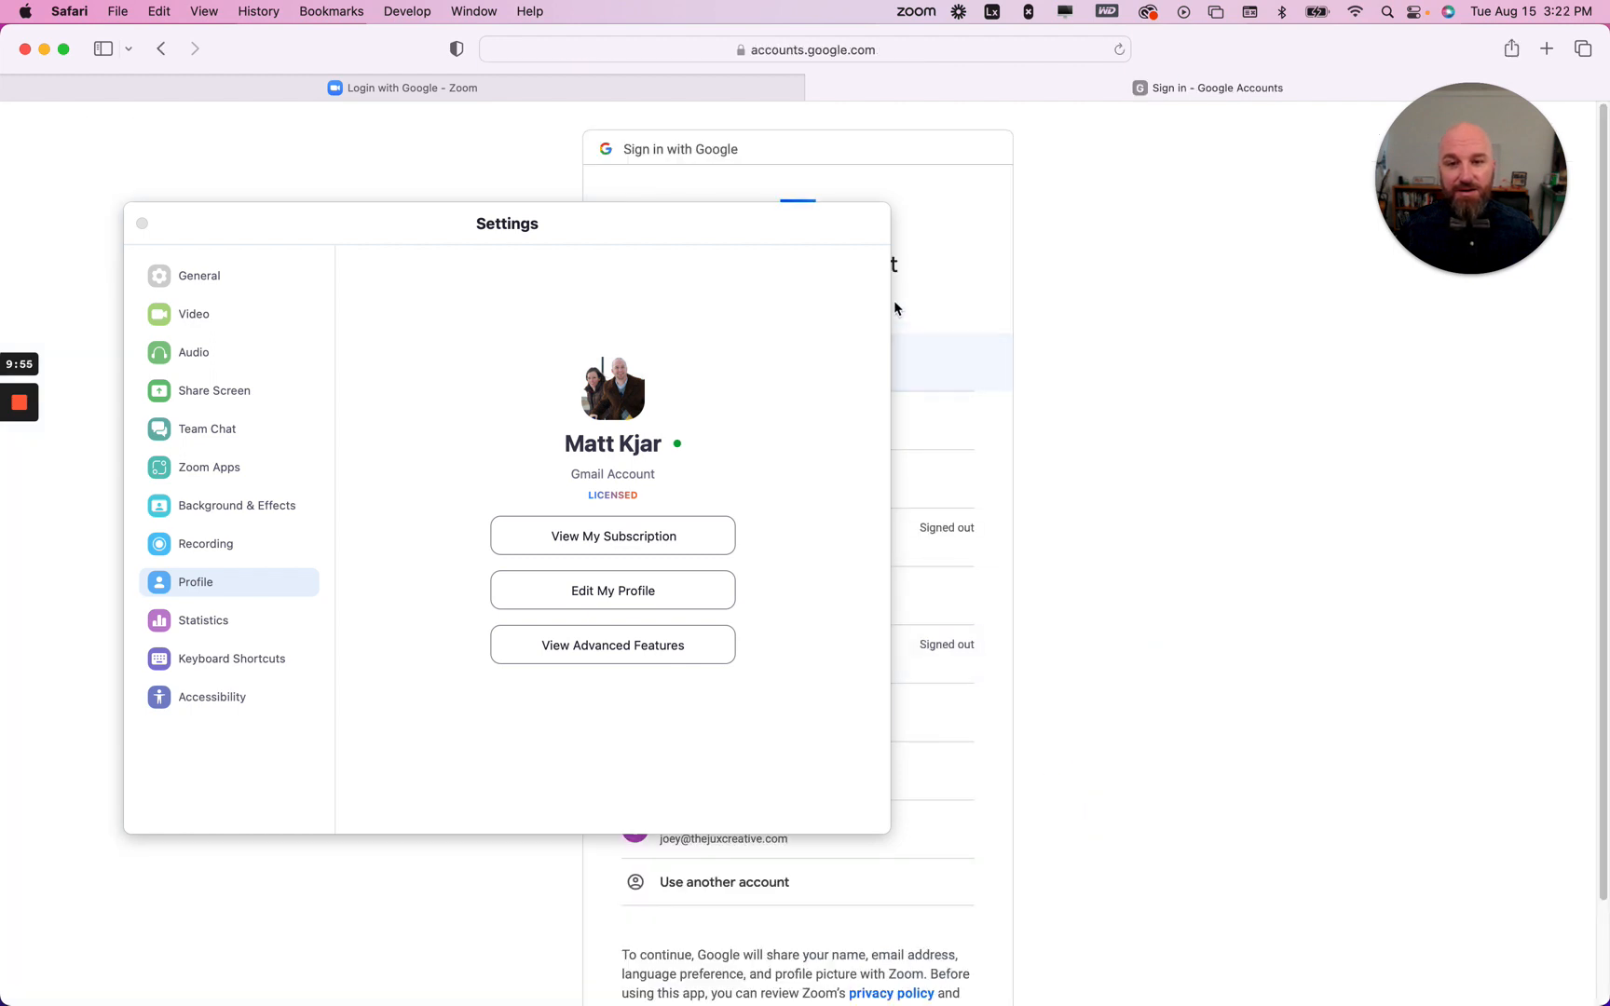
click(829, 236)
drag(829, 236, 1413, 550)
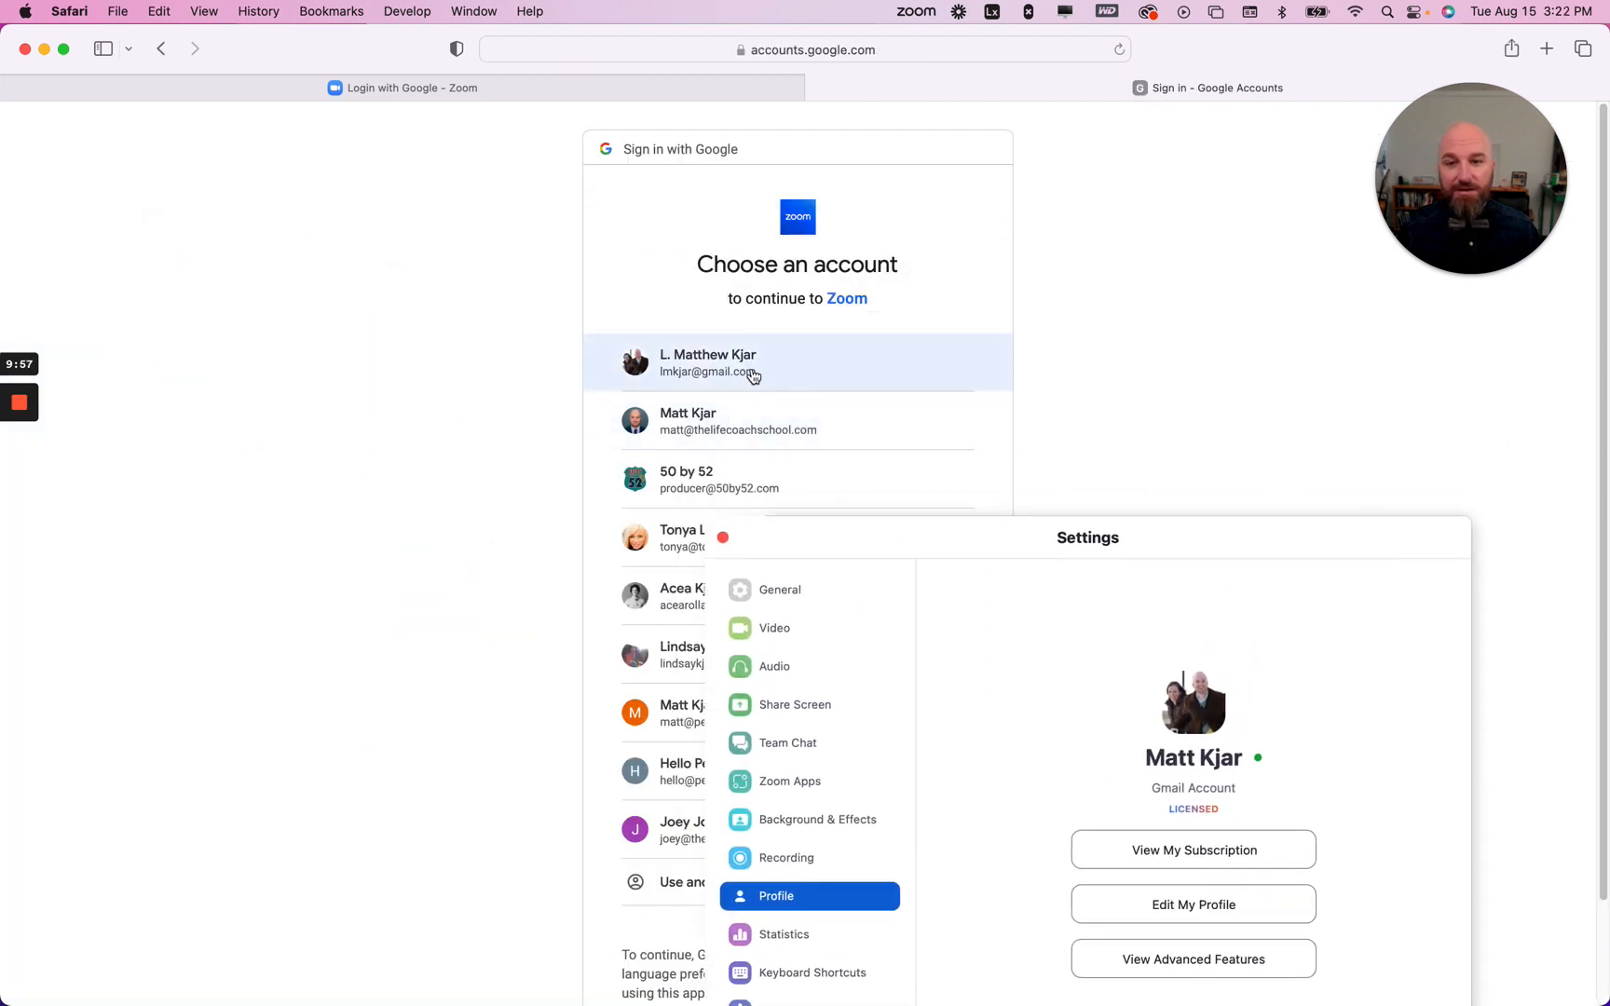
click(894, 336)
drag(938, 556, 1609, 290)
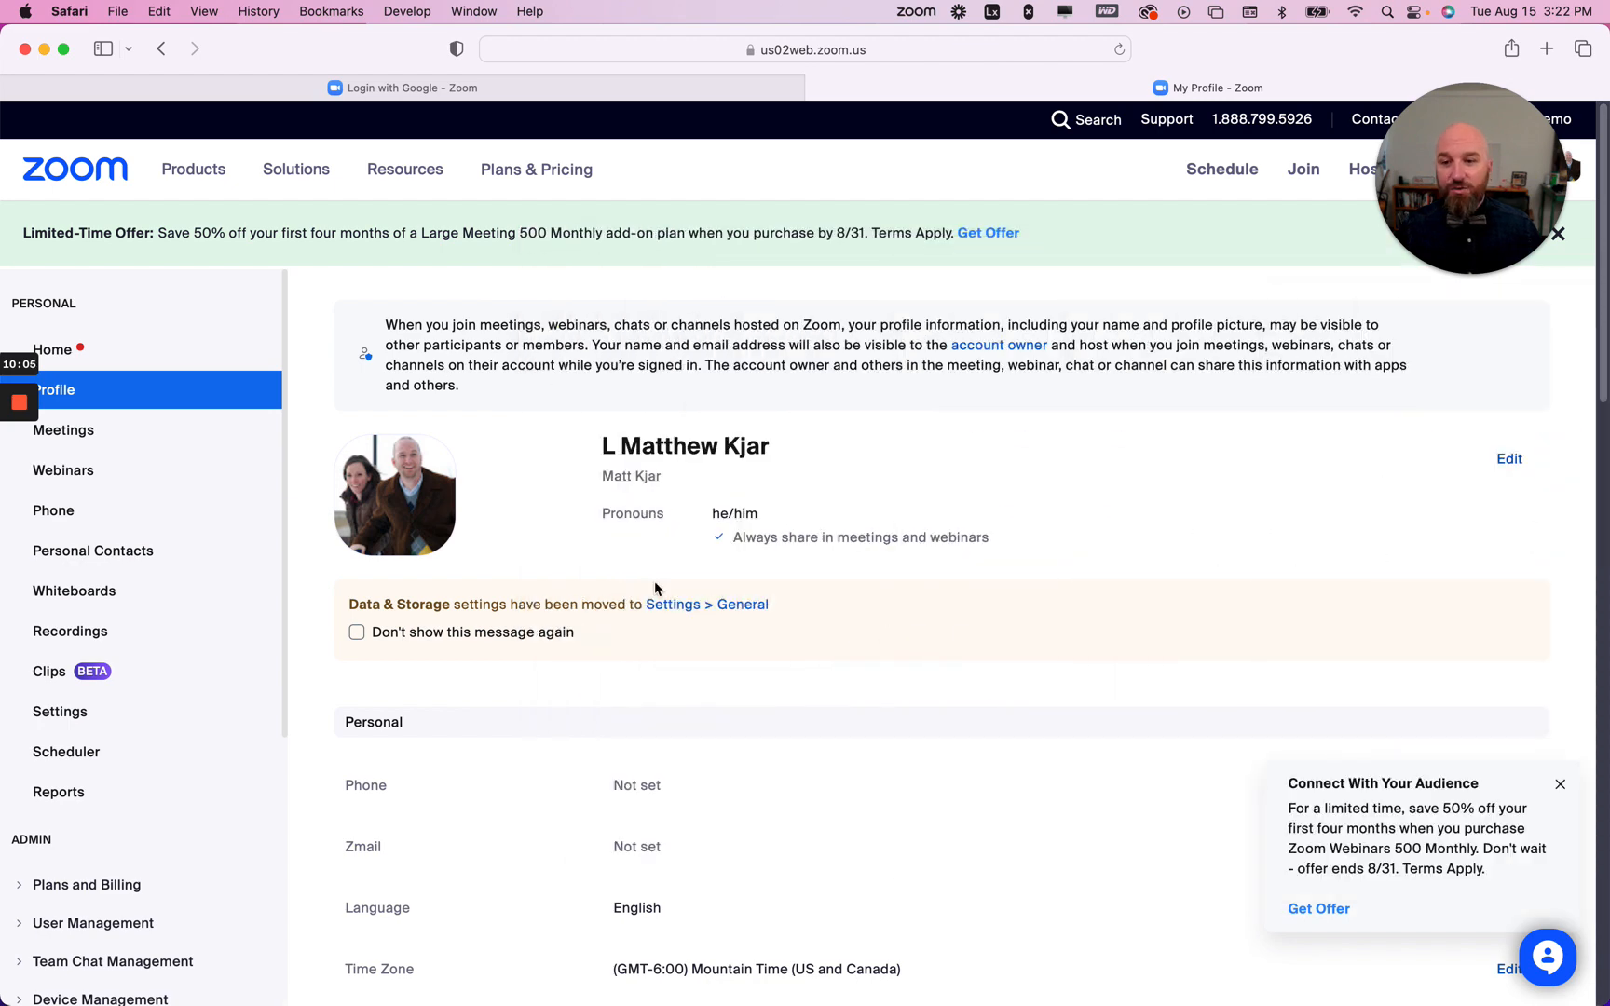
Step: Start changing the profile picture and browse the photos folder inside Lights Camera Action for an image
mouse_move(443, 492)
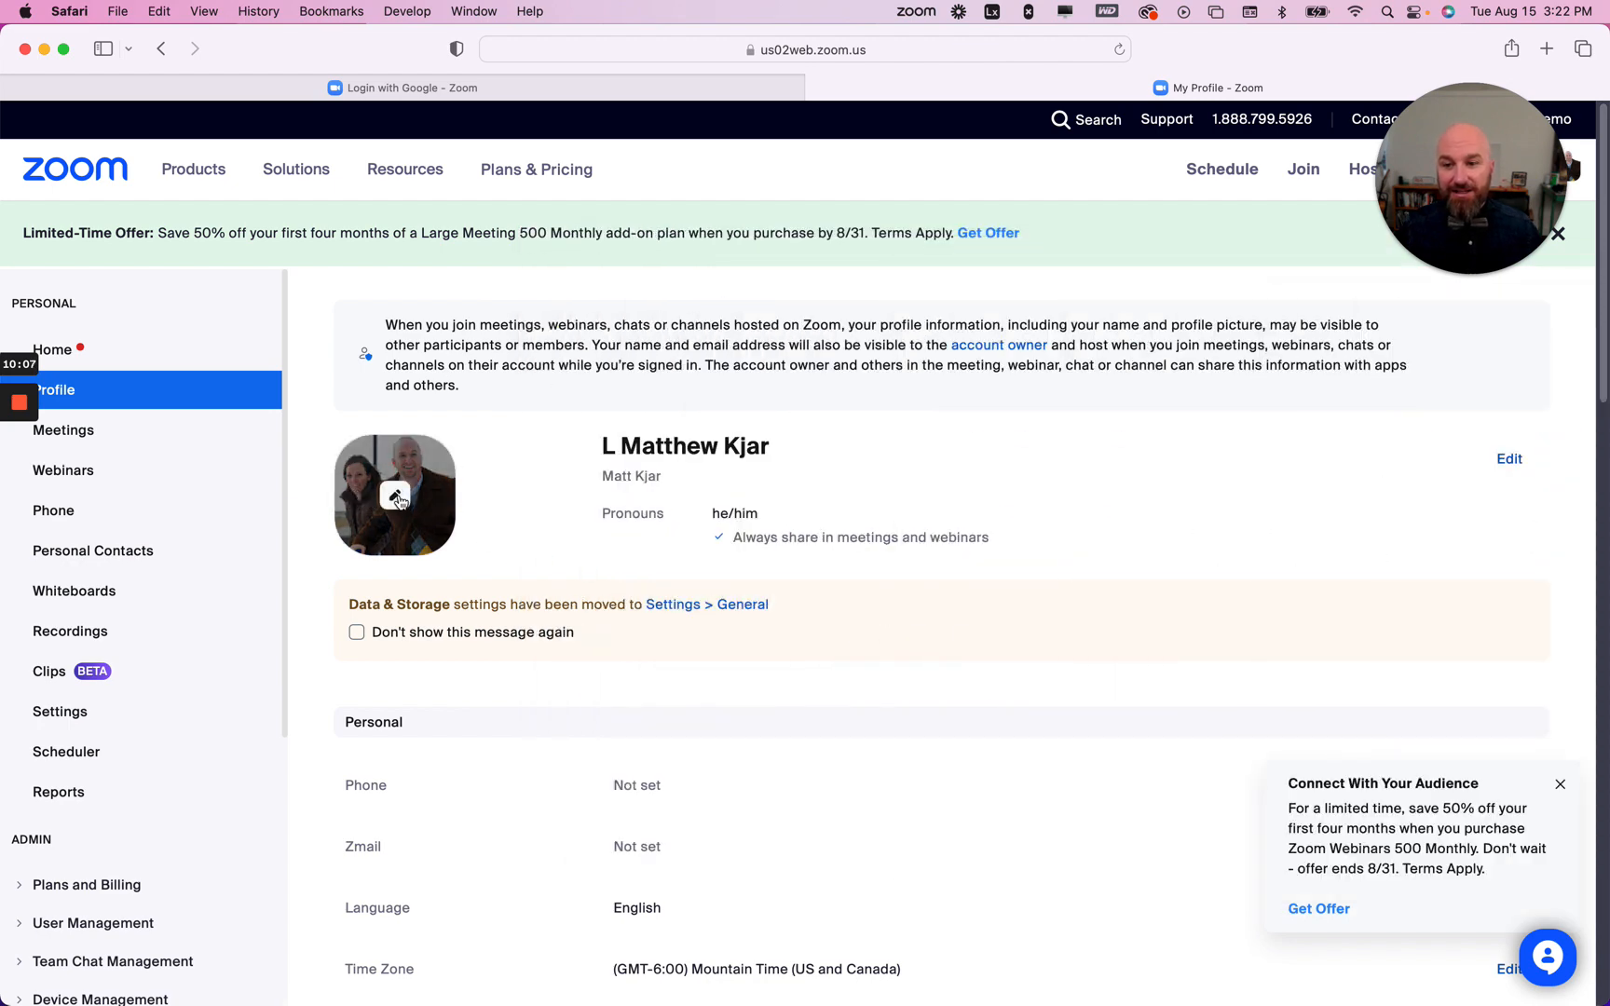
click(433, 506)
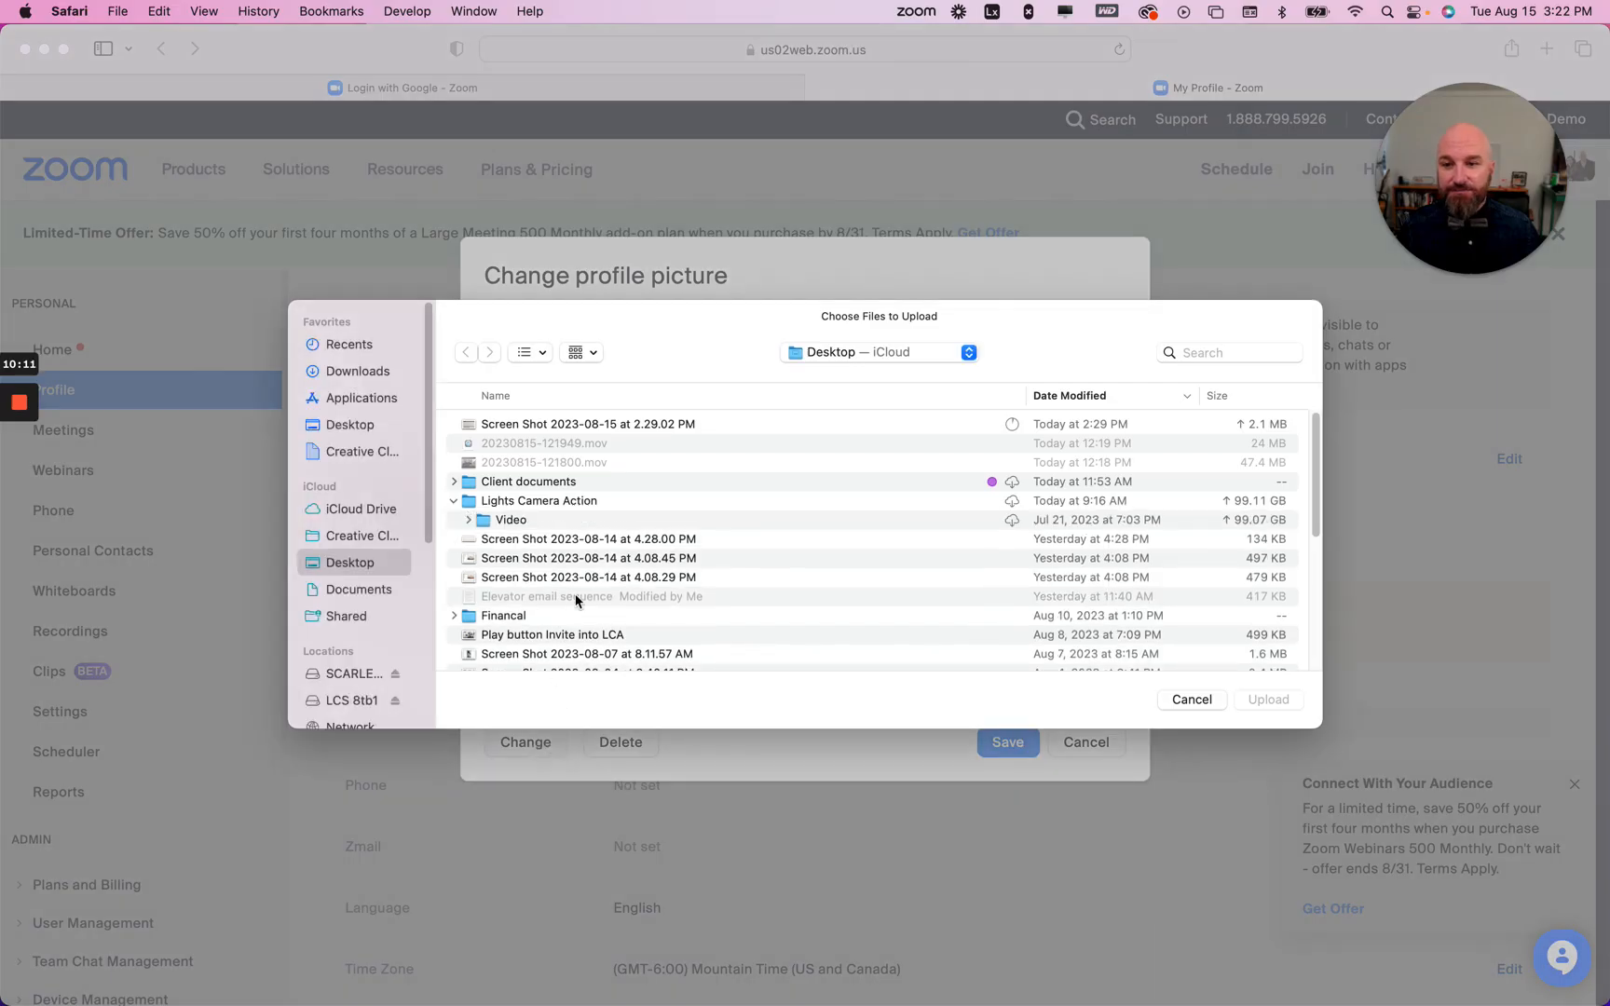
click(469, 520)
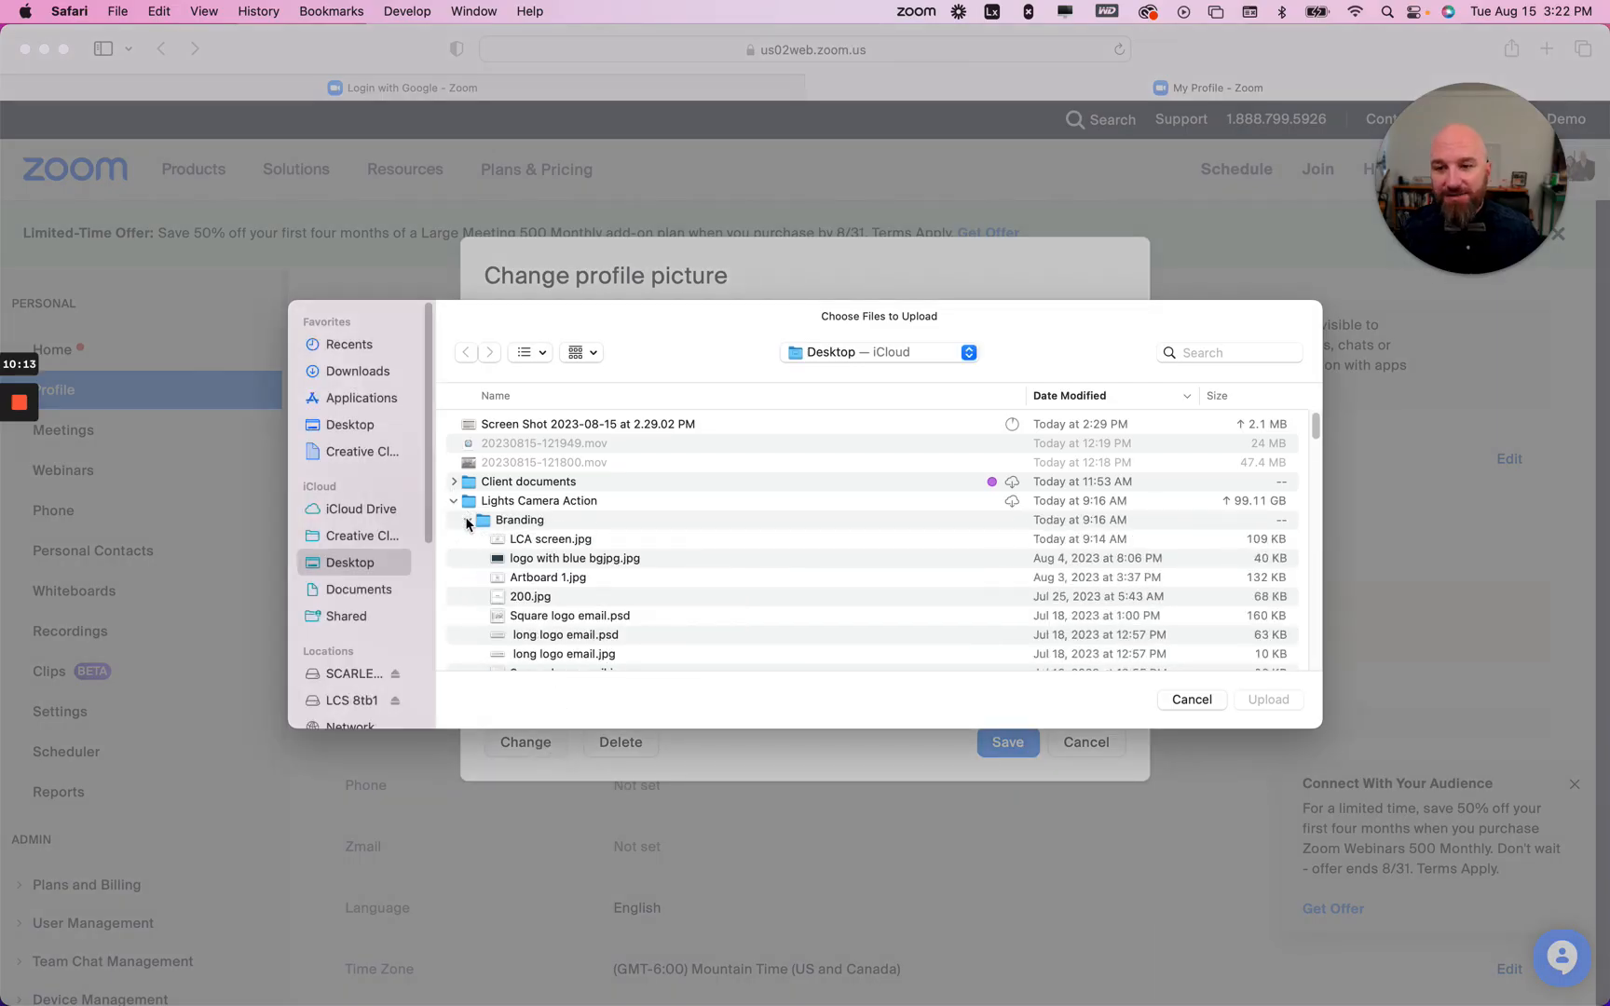
scroll(599, 554, down, 2)
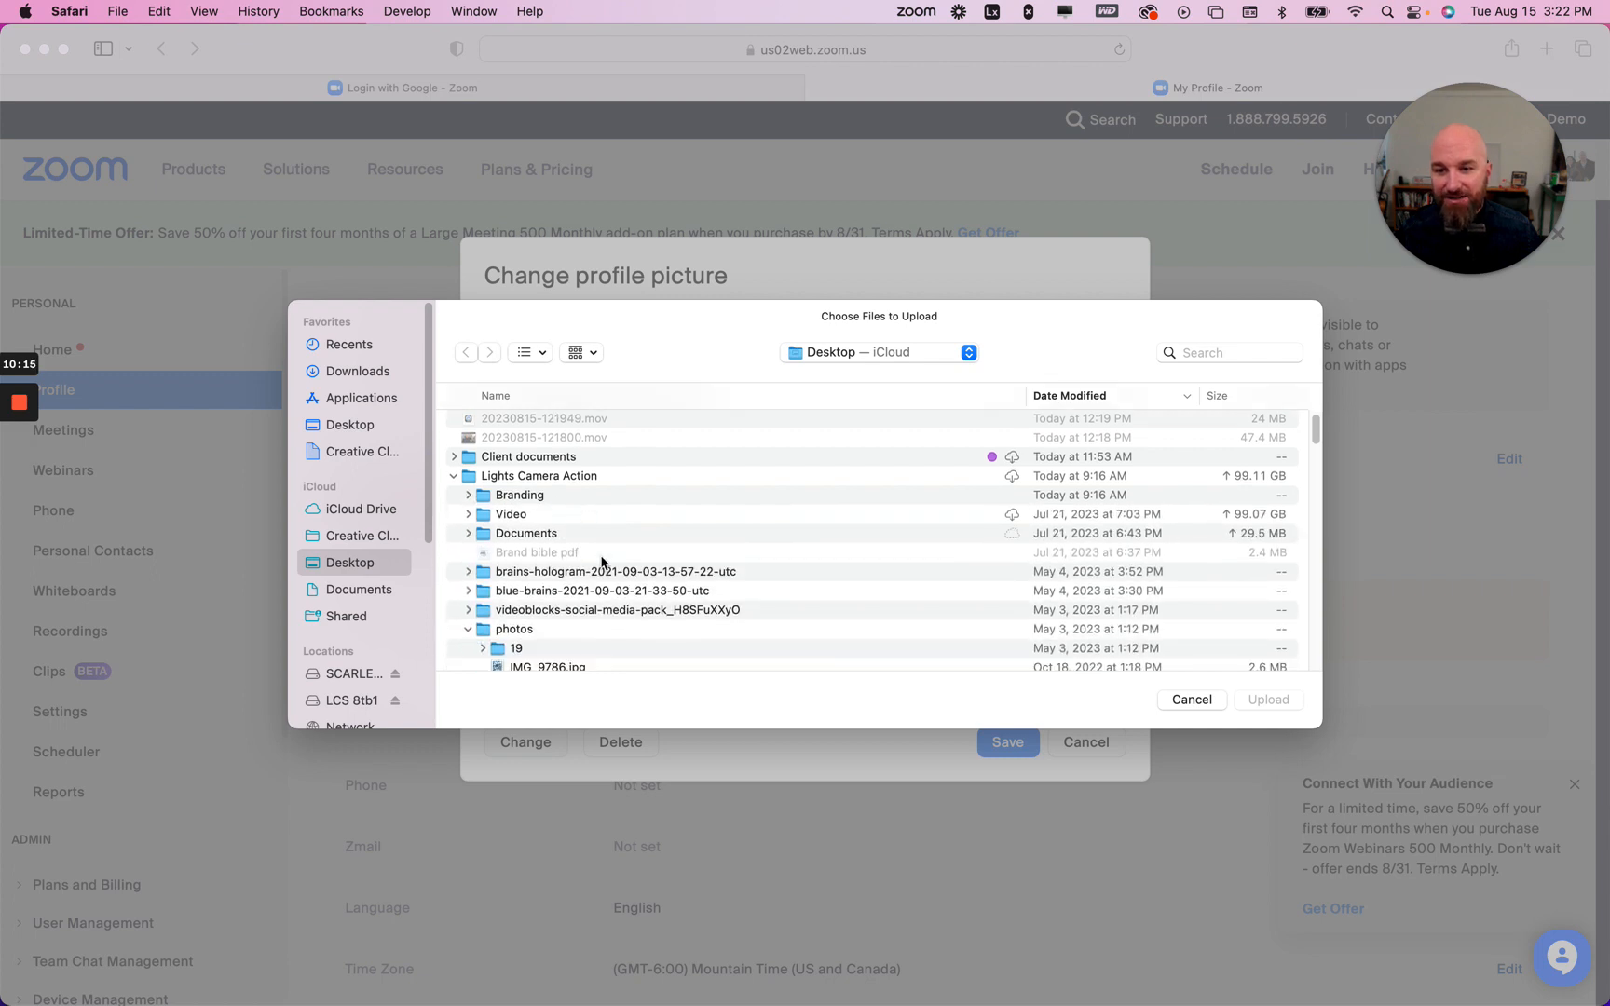
scroll(551, 592, down, 10)
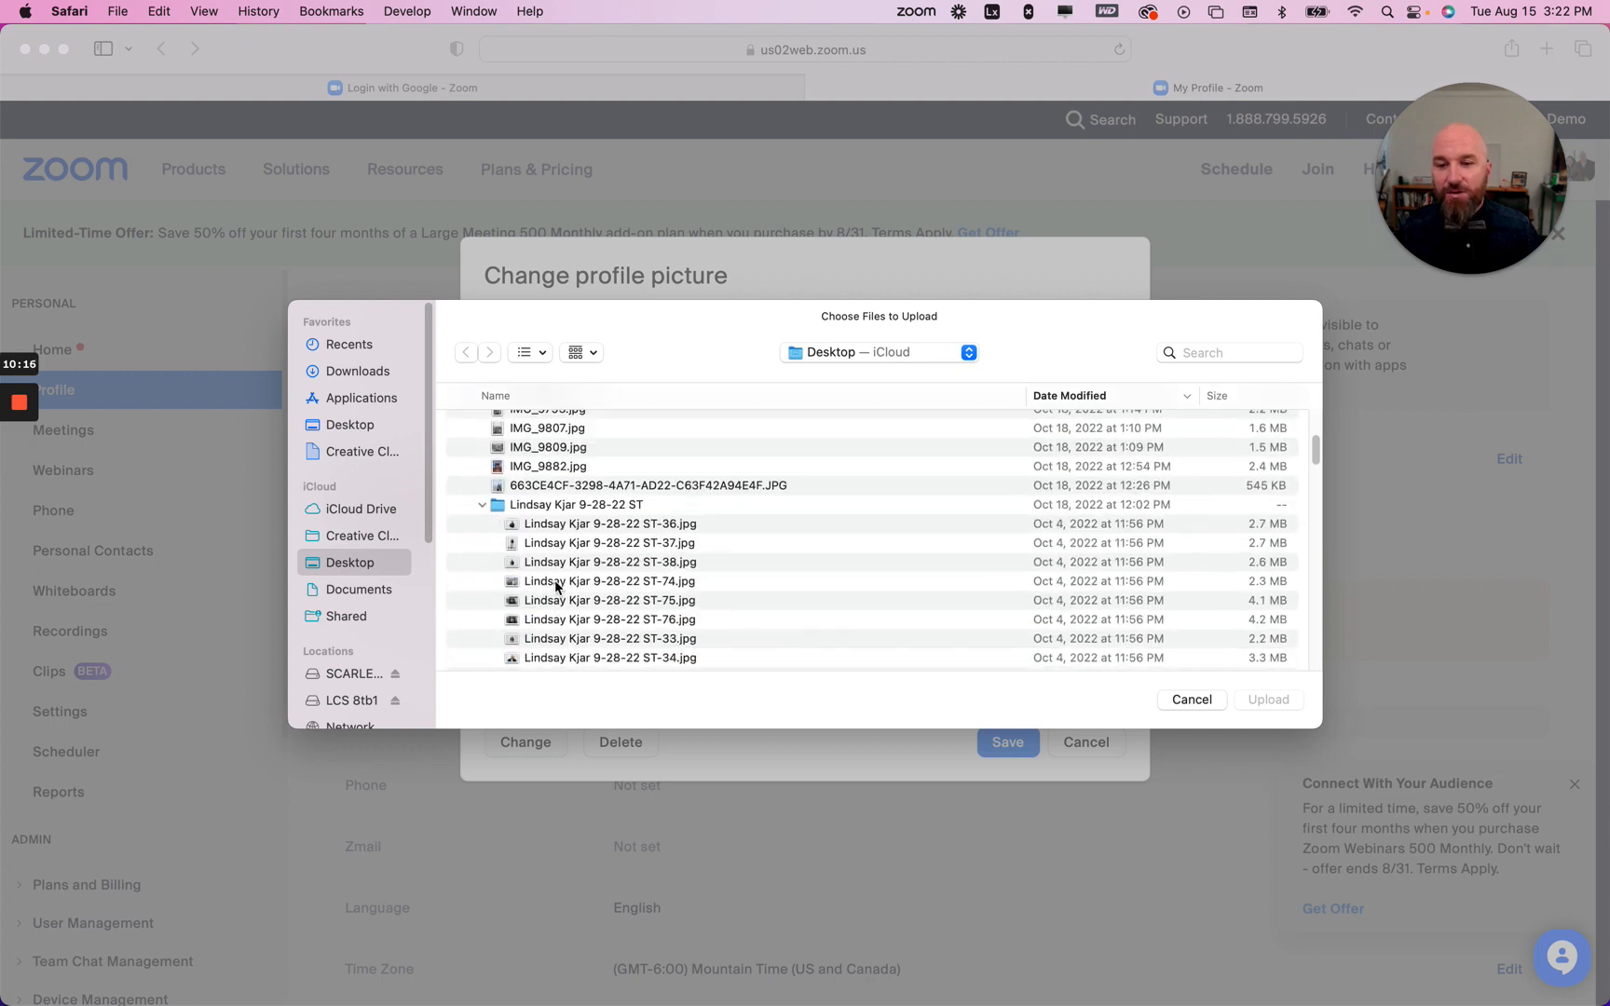
click(482, 504)
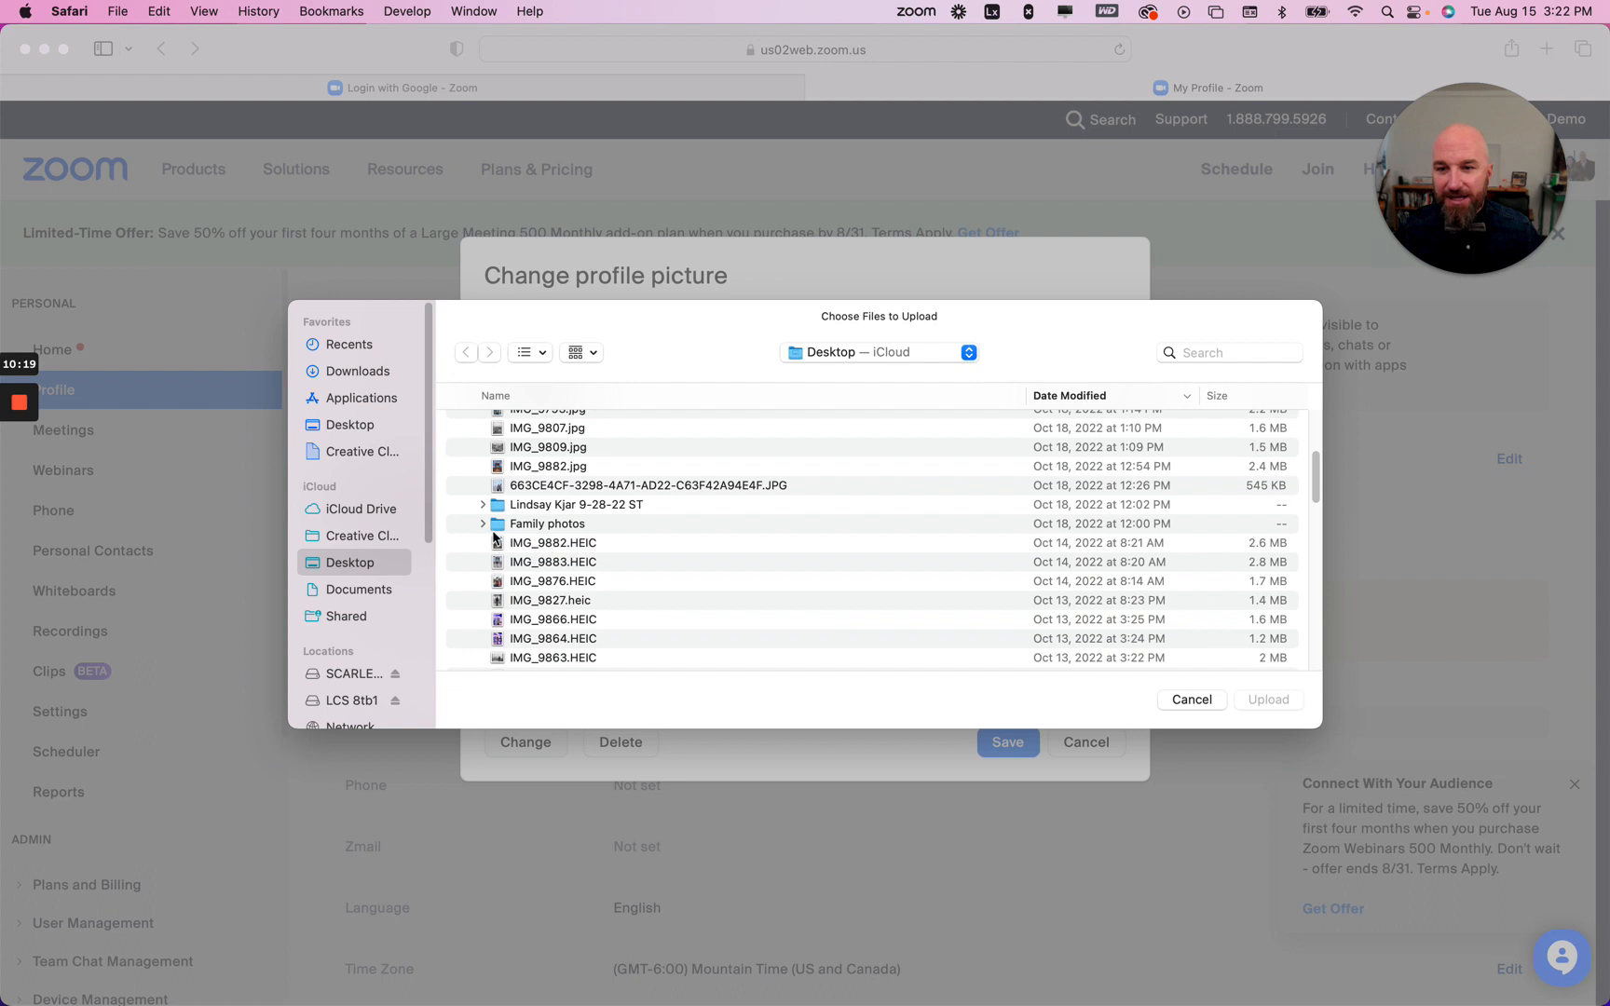
Step: Preview the image ending in 2019-10-03-66.jpg from folder 19 inside the photos folder
scroll(503, 538, up, 4)
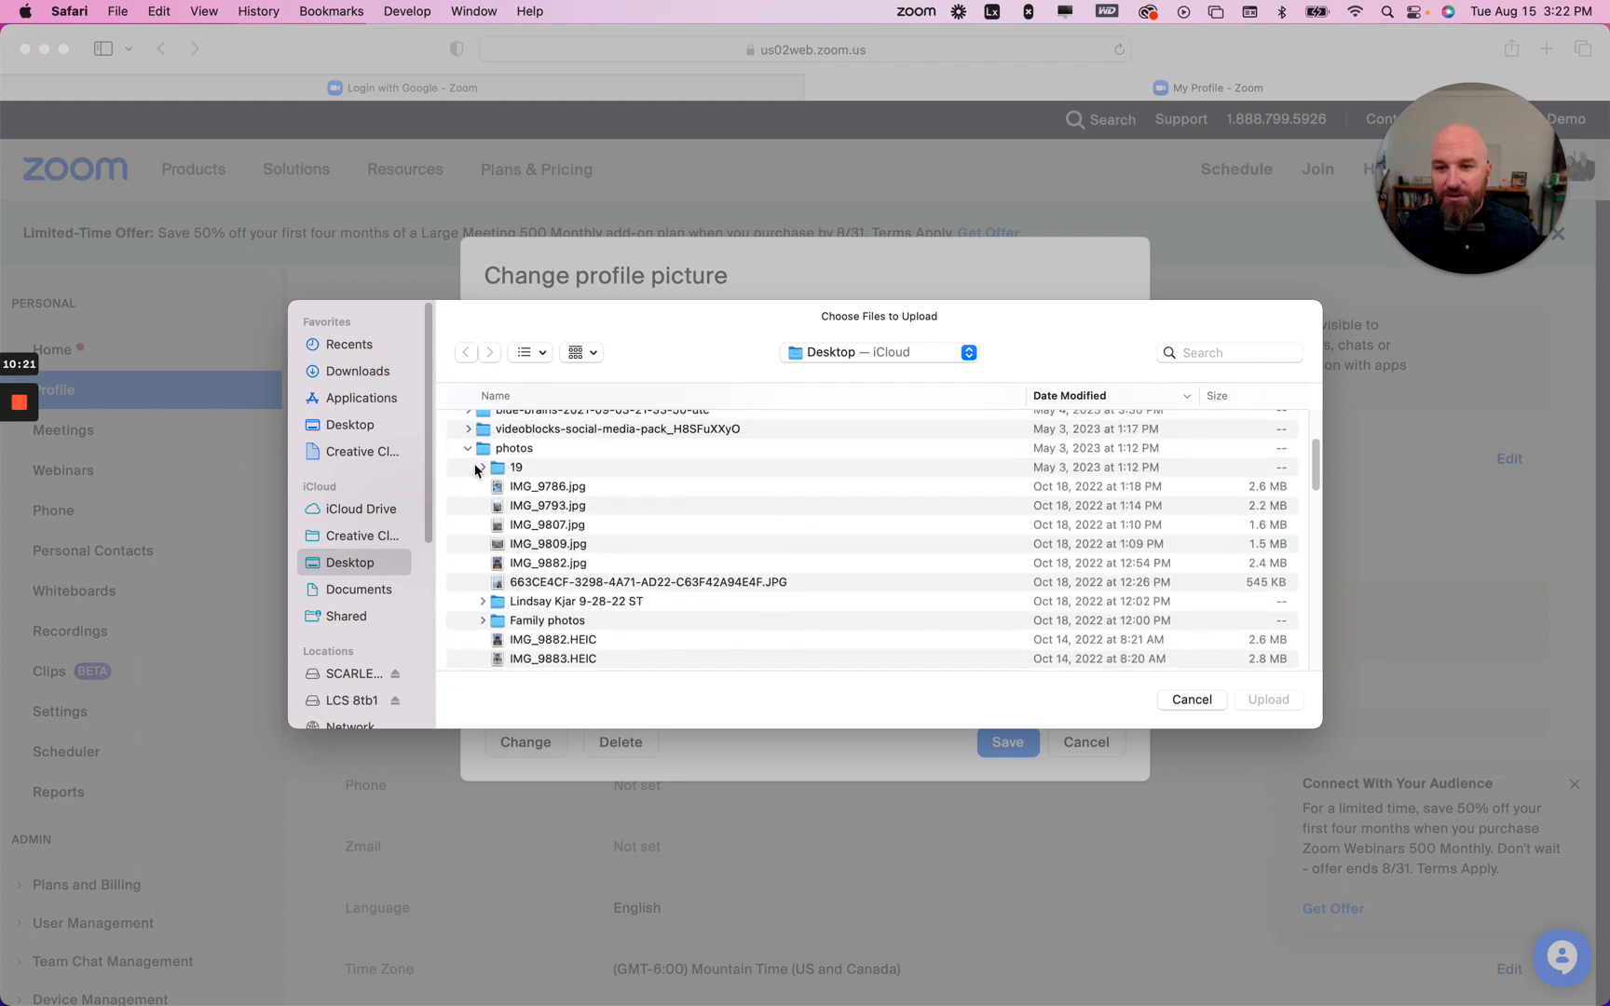
click(490, 468)
click(482, 466)
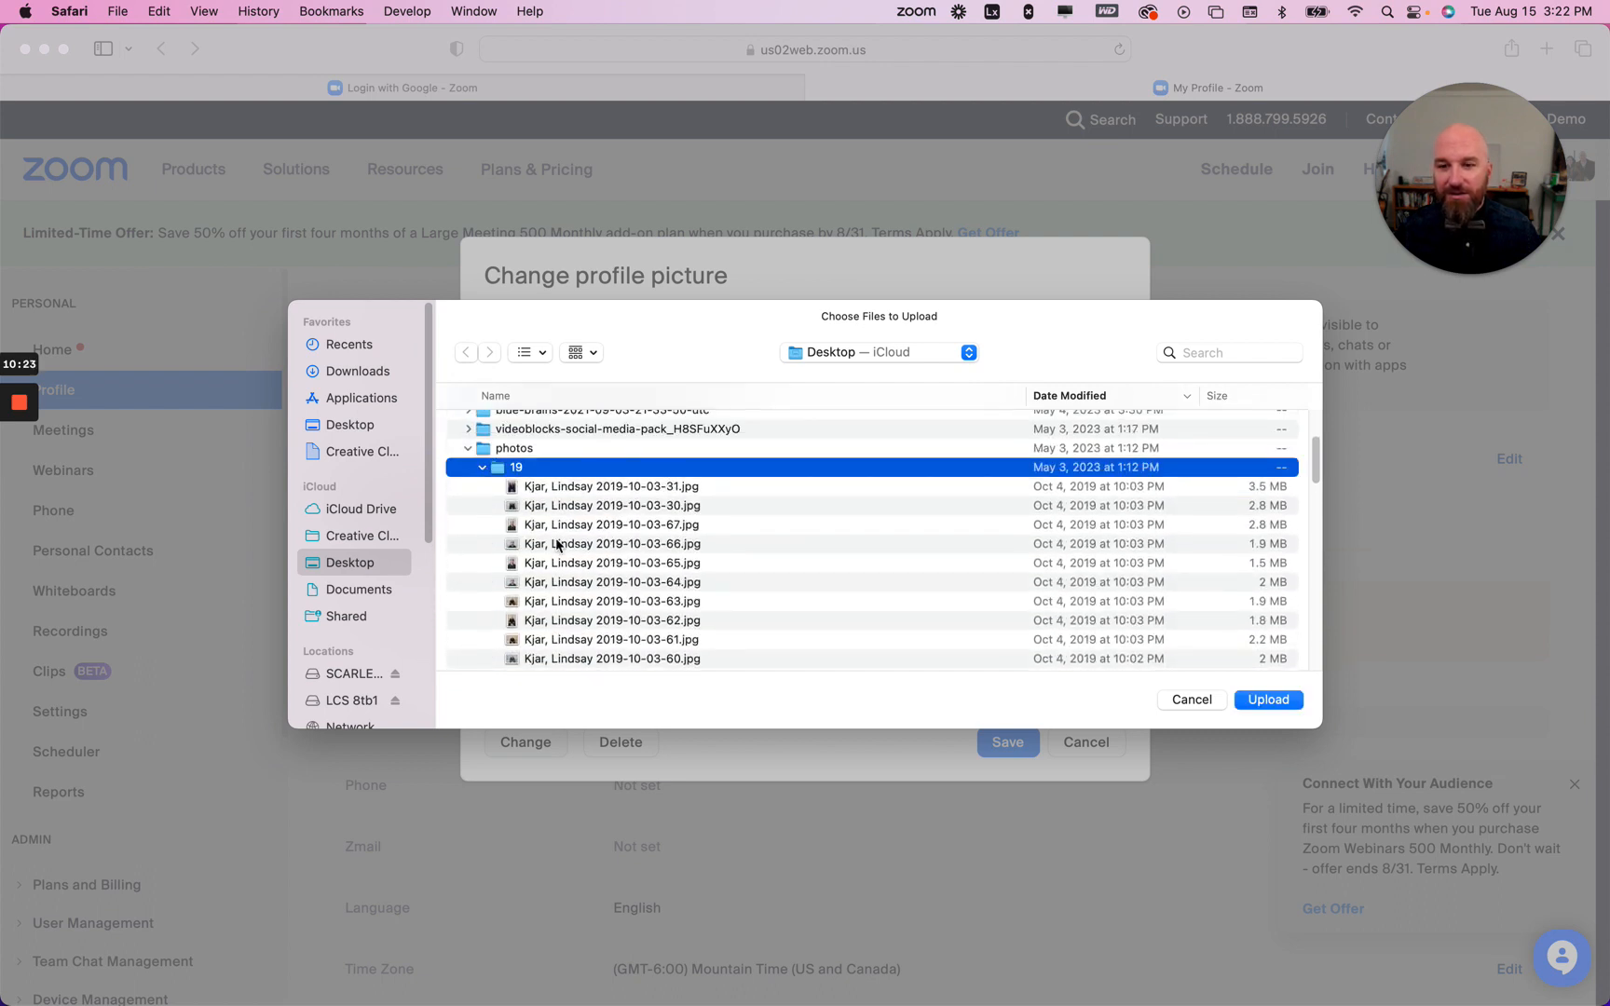
click(557, 544)
key(space)
key(space)
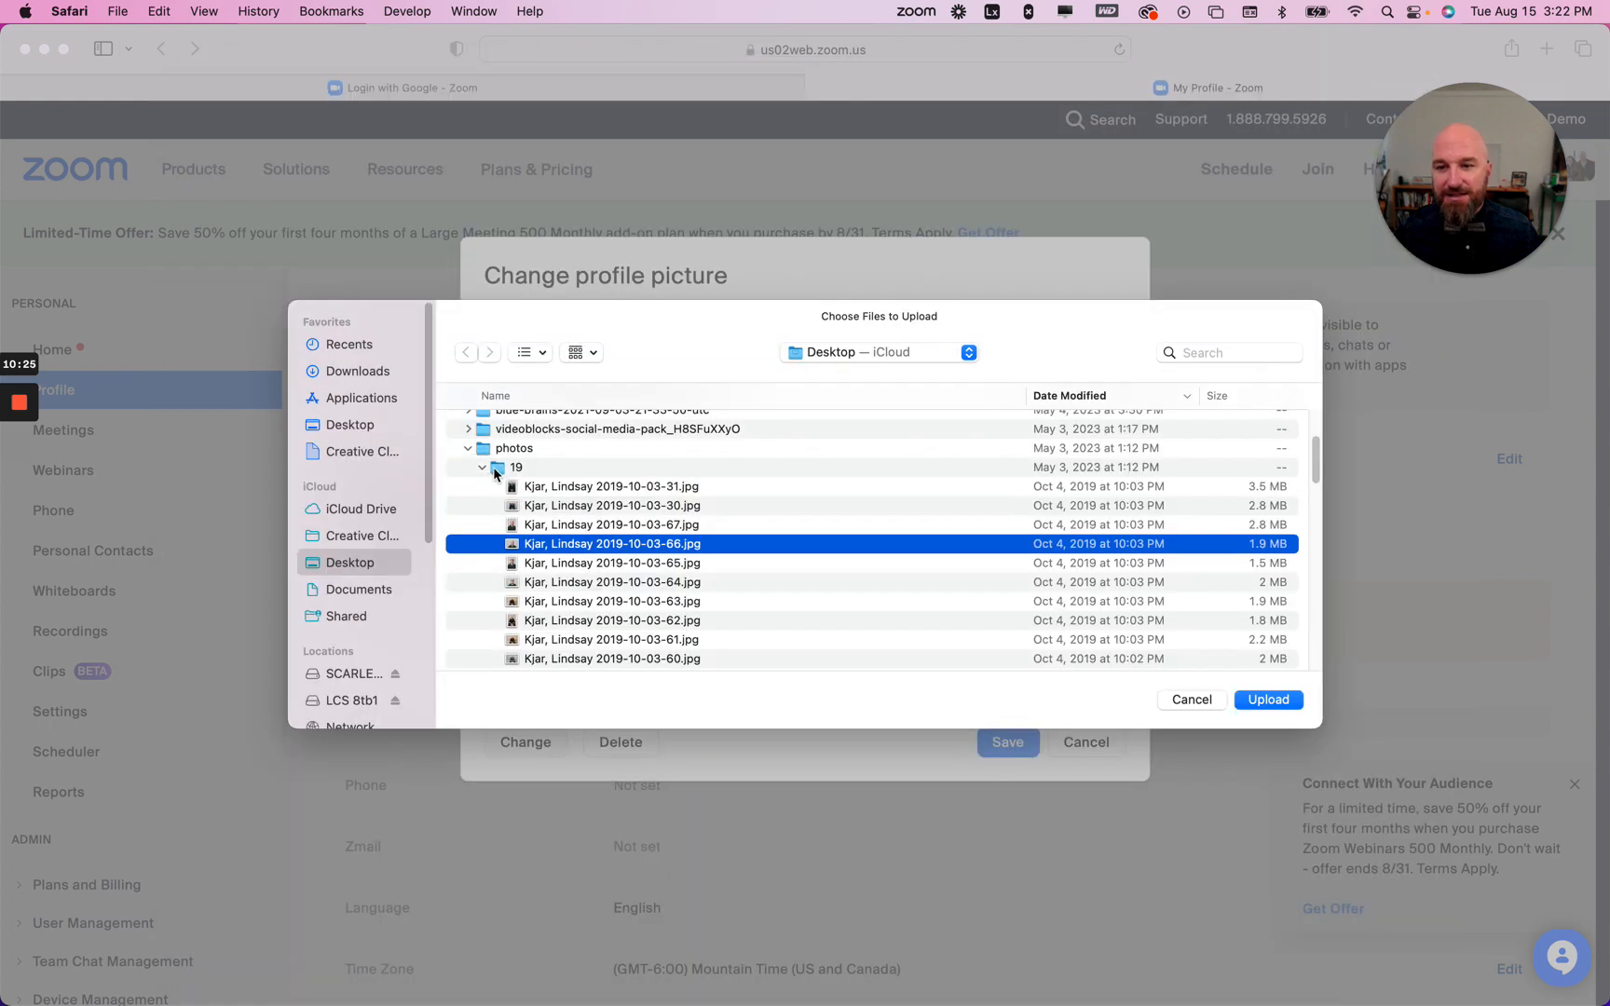
click(481, 468)
Step: Preview the image ending in ST-75.jpg from the 9-28-22 ST photo folder
scroll(569, 528, down, 3)
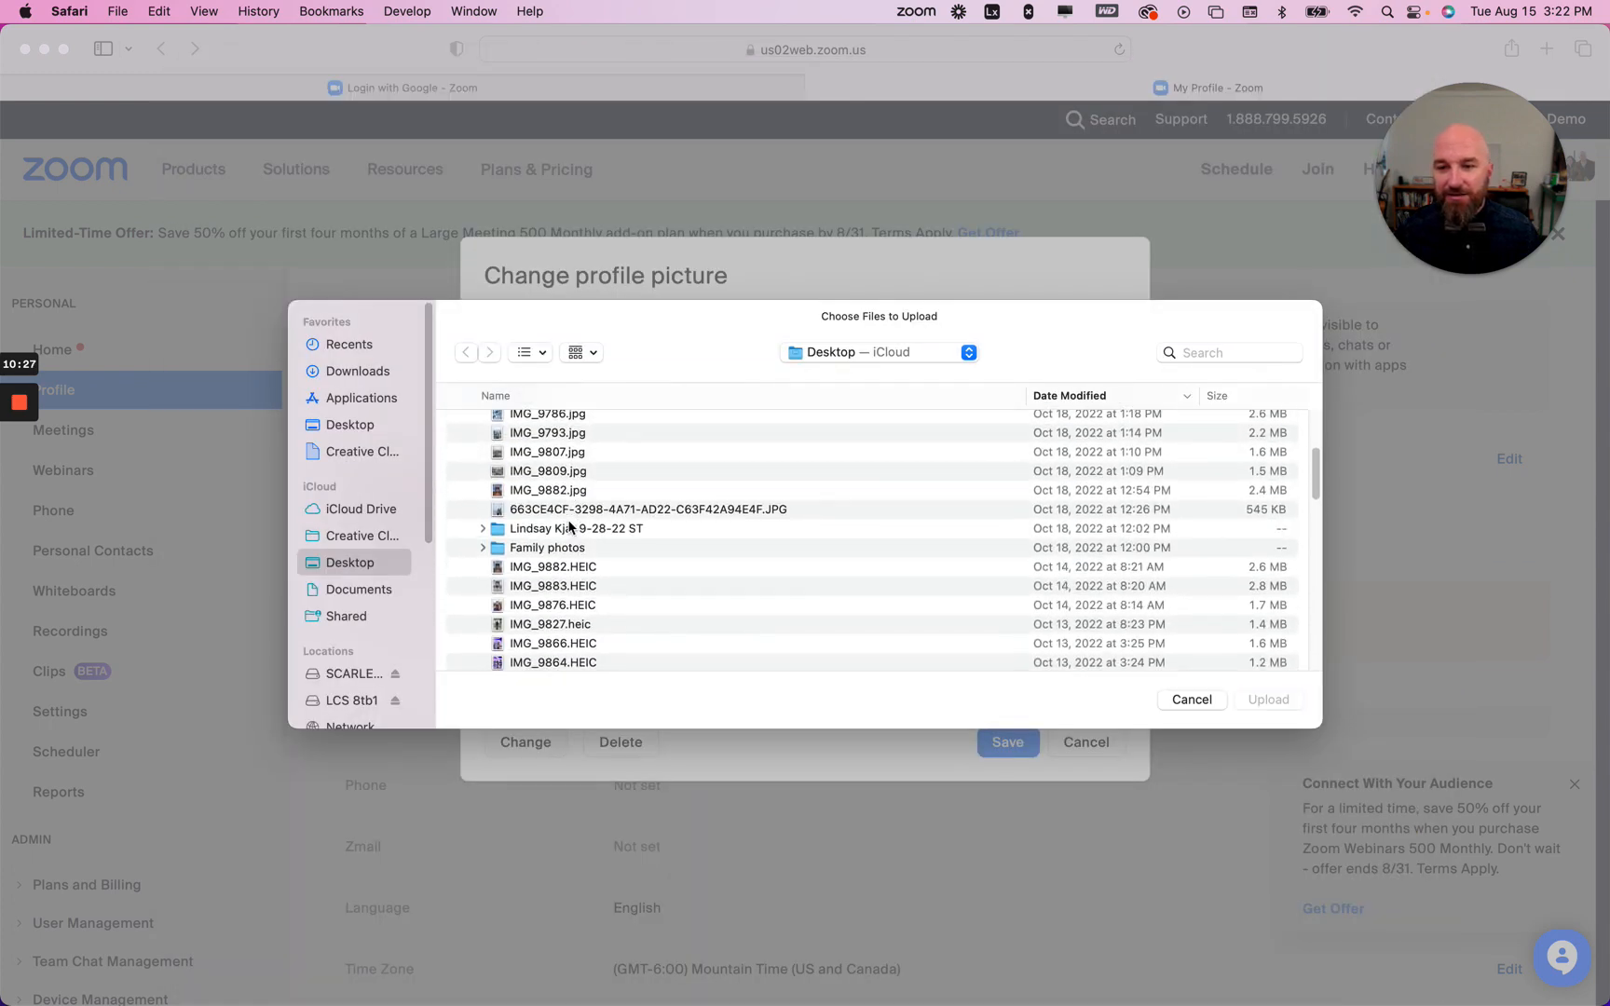
scroll(569, 527, down, 1)
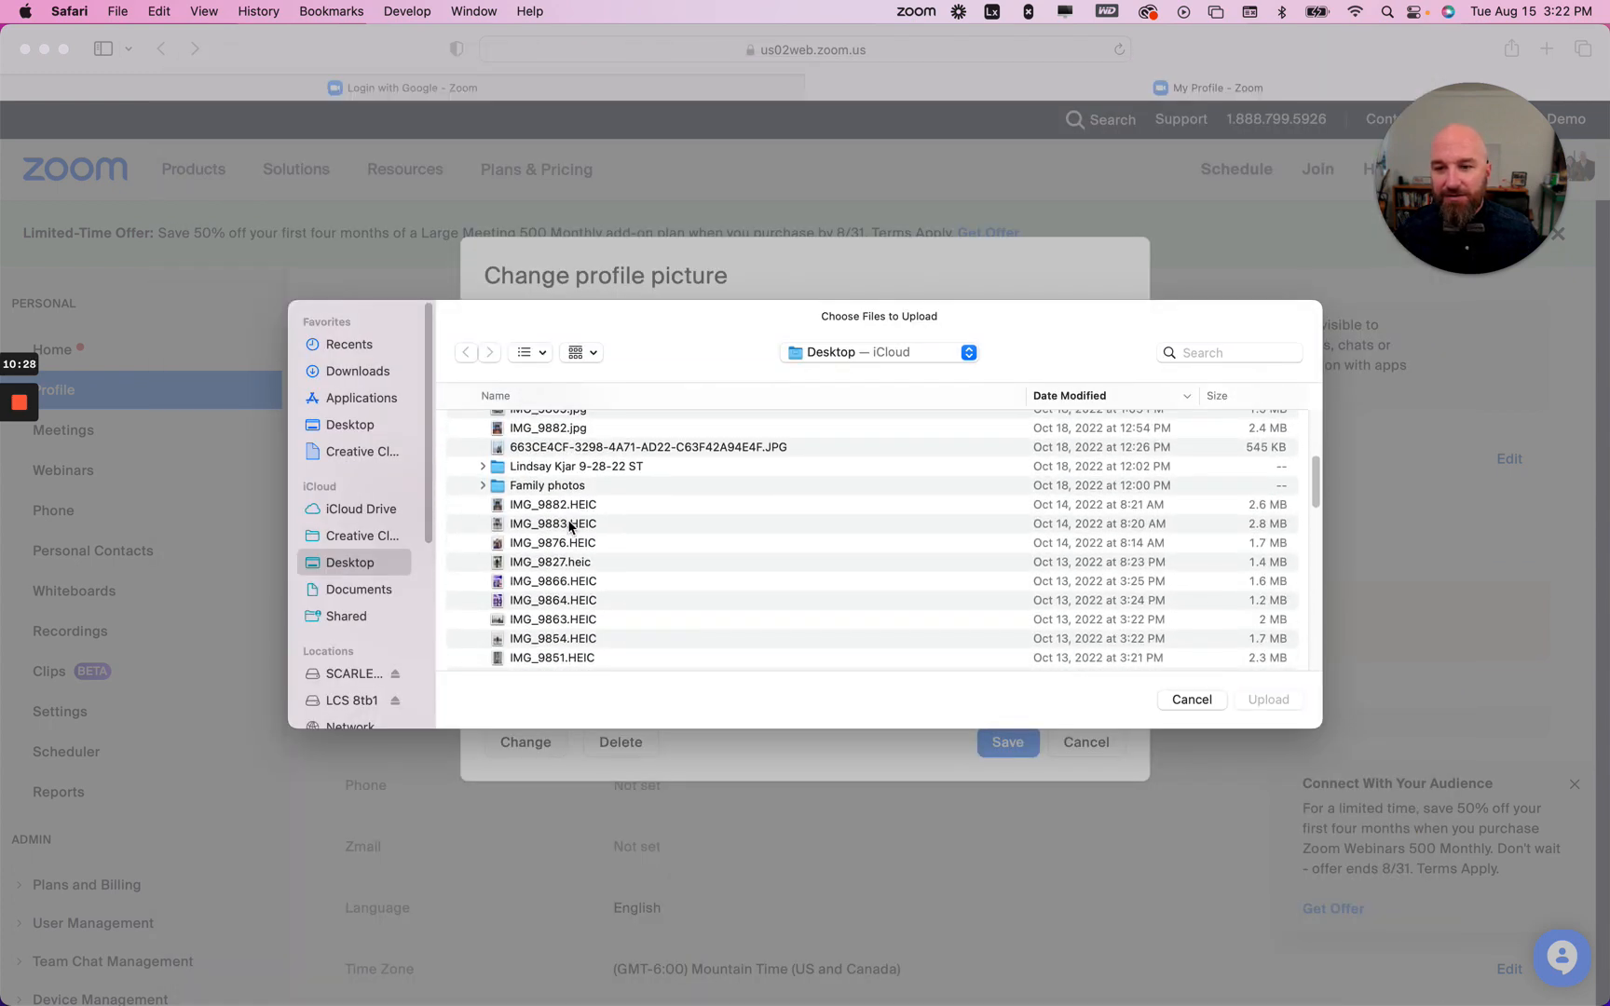
click(482, 467)
click(596, 562)
key(space)
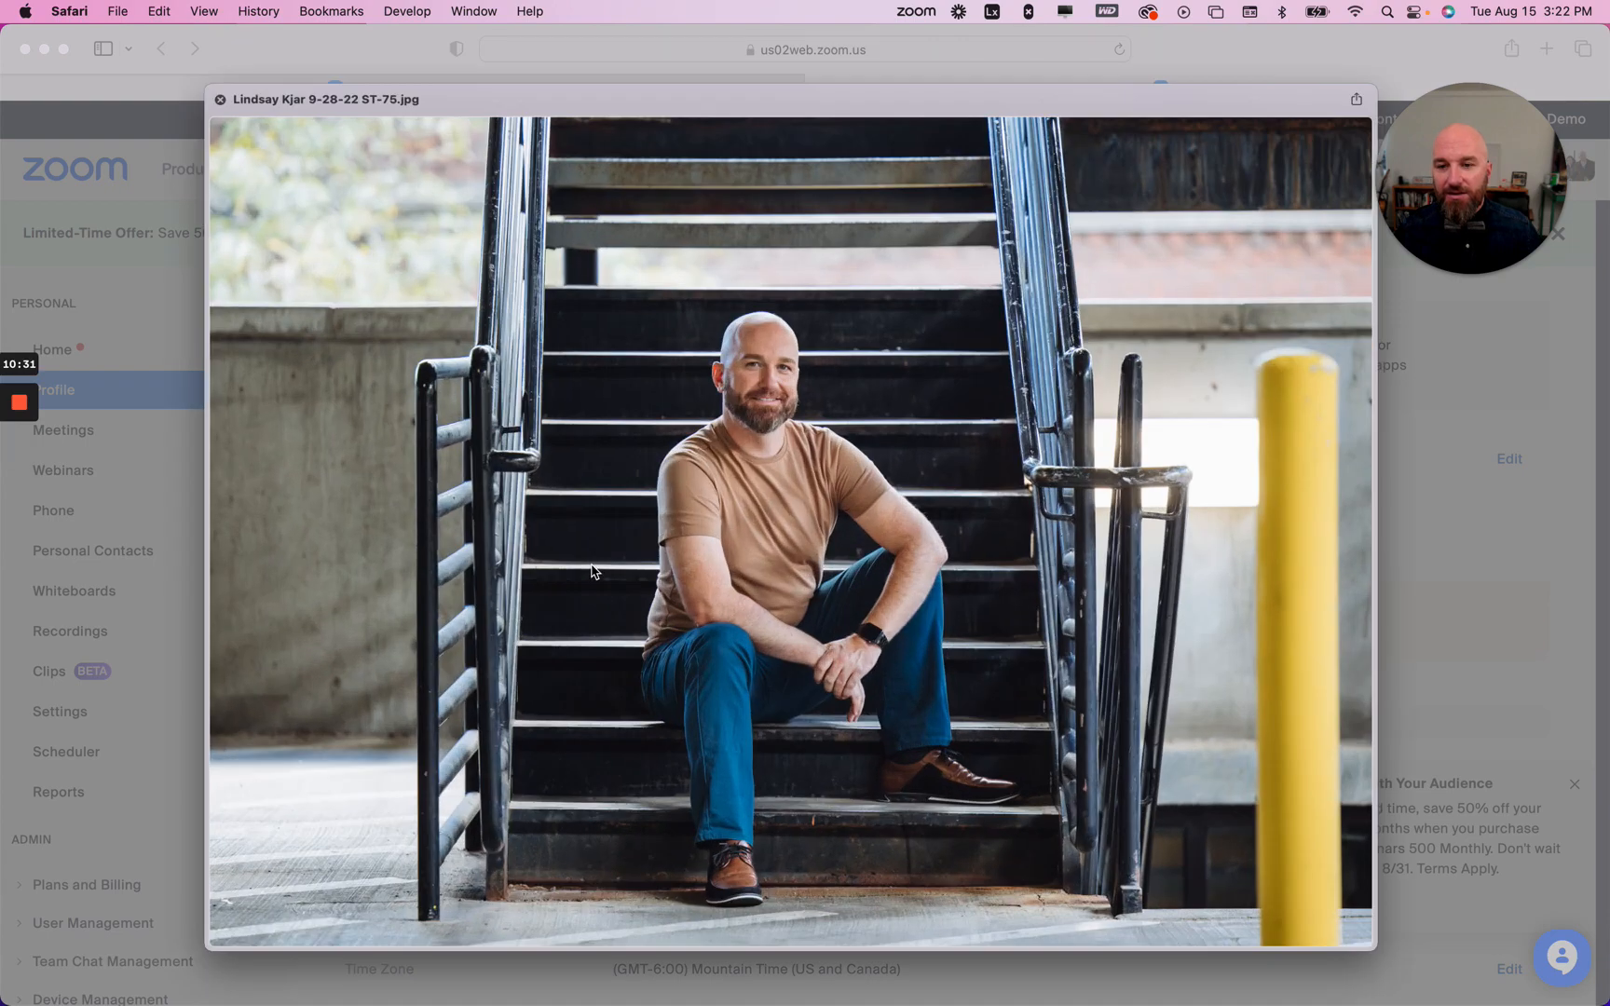
key(space)
Step: Preview the image ending in ST-28.jpg and try to upload it as the profile picture
scroll(593, 566, down, 5)
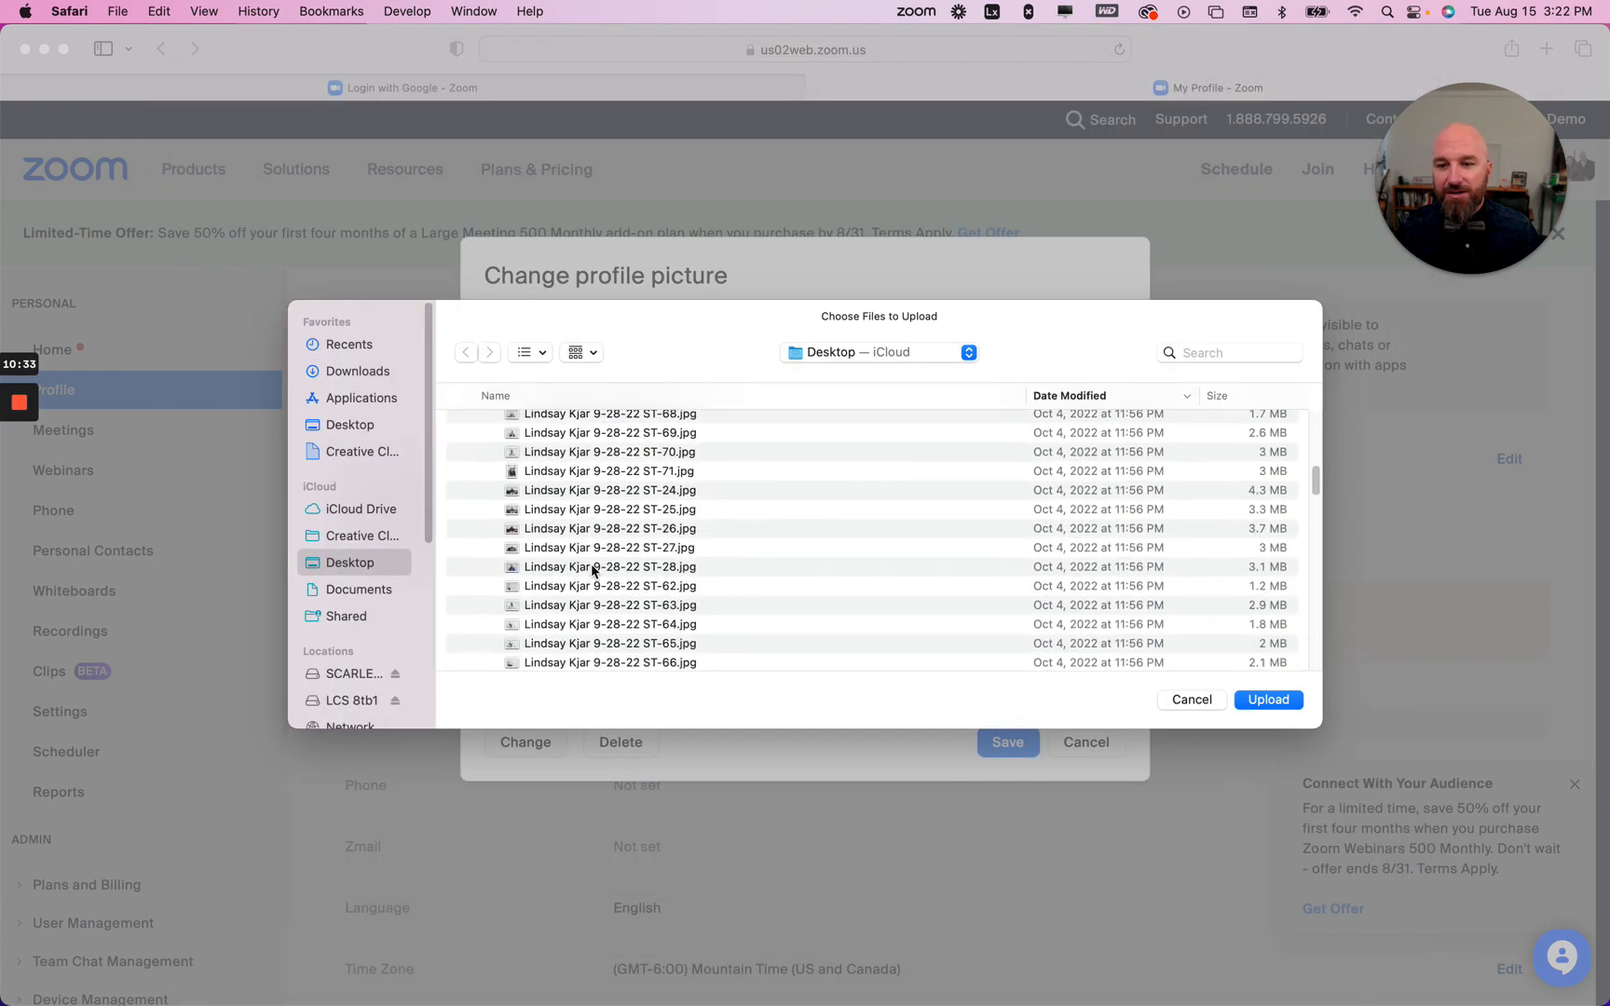
click(592, 566)
key(space)
key(space)
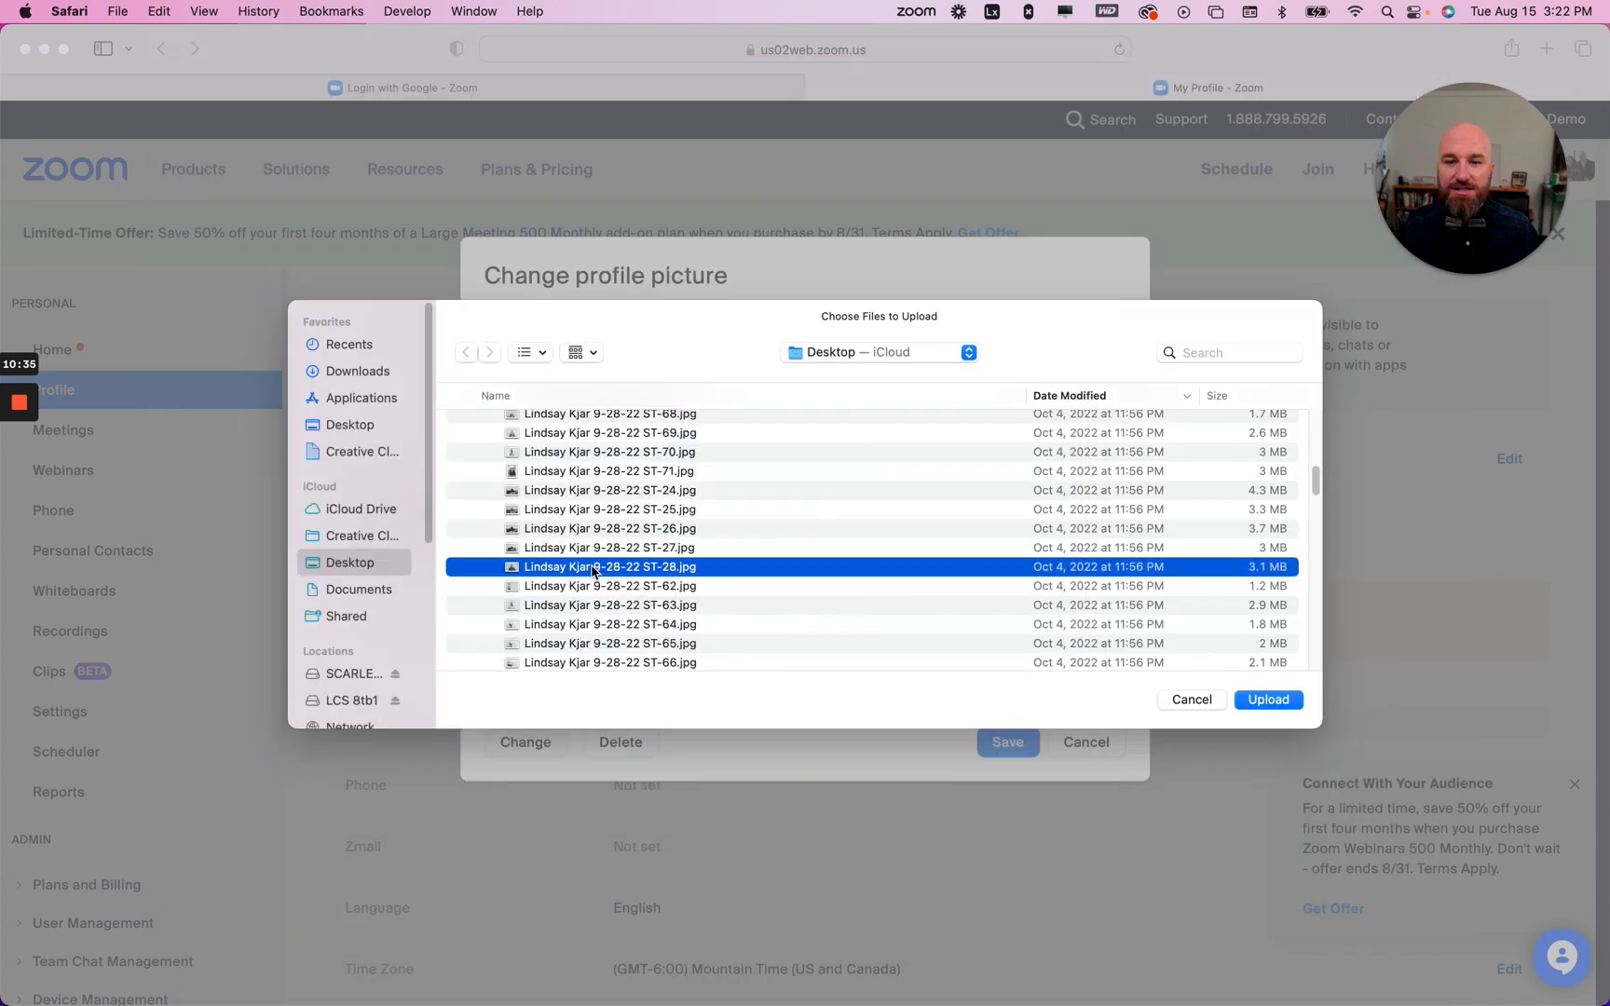
click(1269, 699)
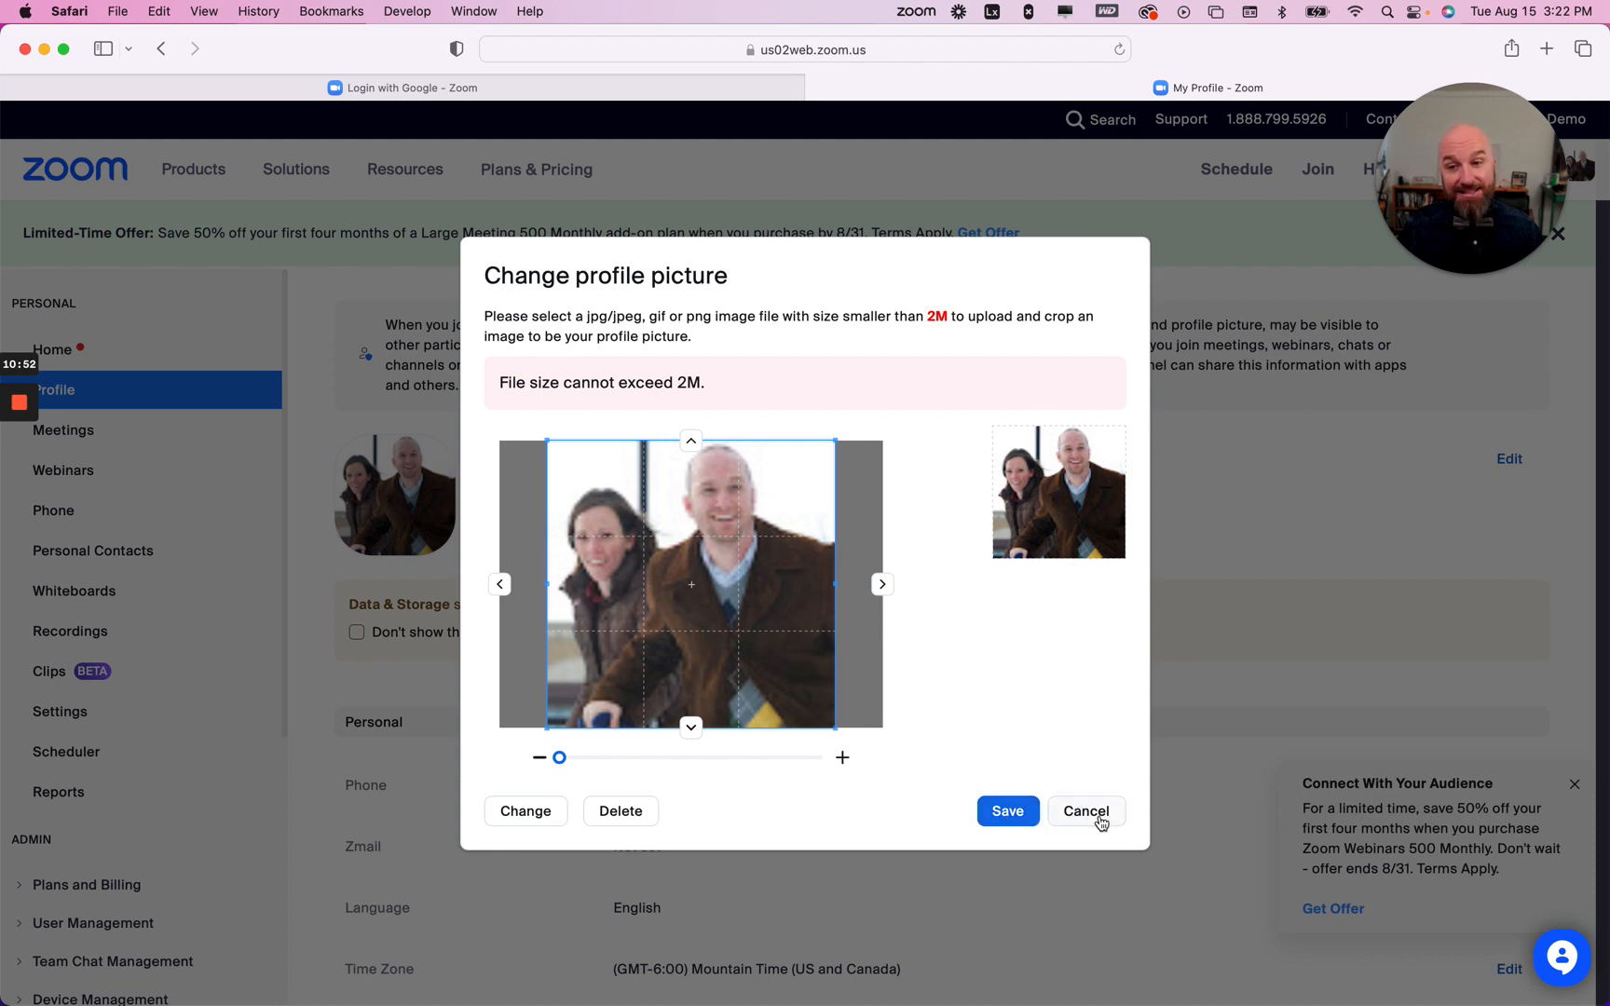
Step: Bring the Settings window back over the page and view the Background & Effects and Zoom Apps settings
drag(923, 302, 806, 257)
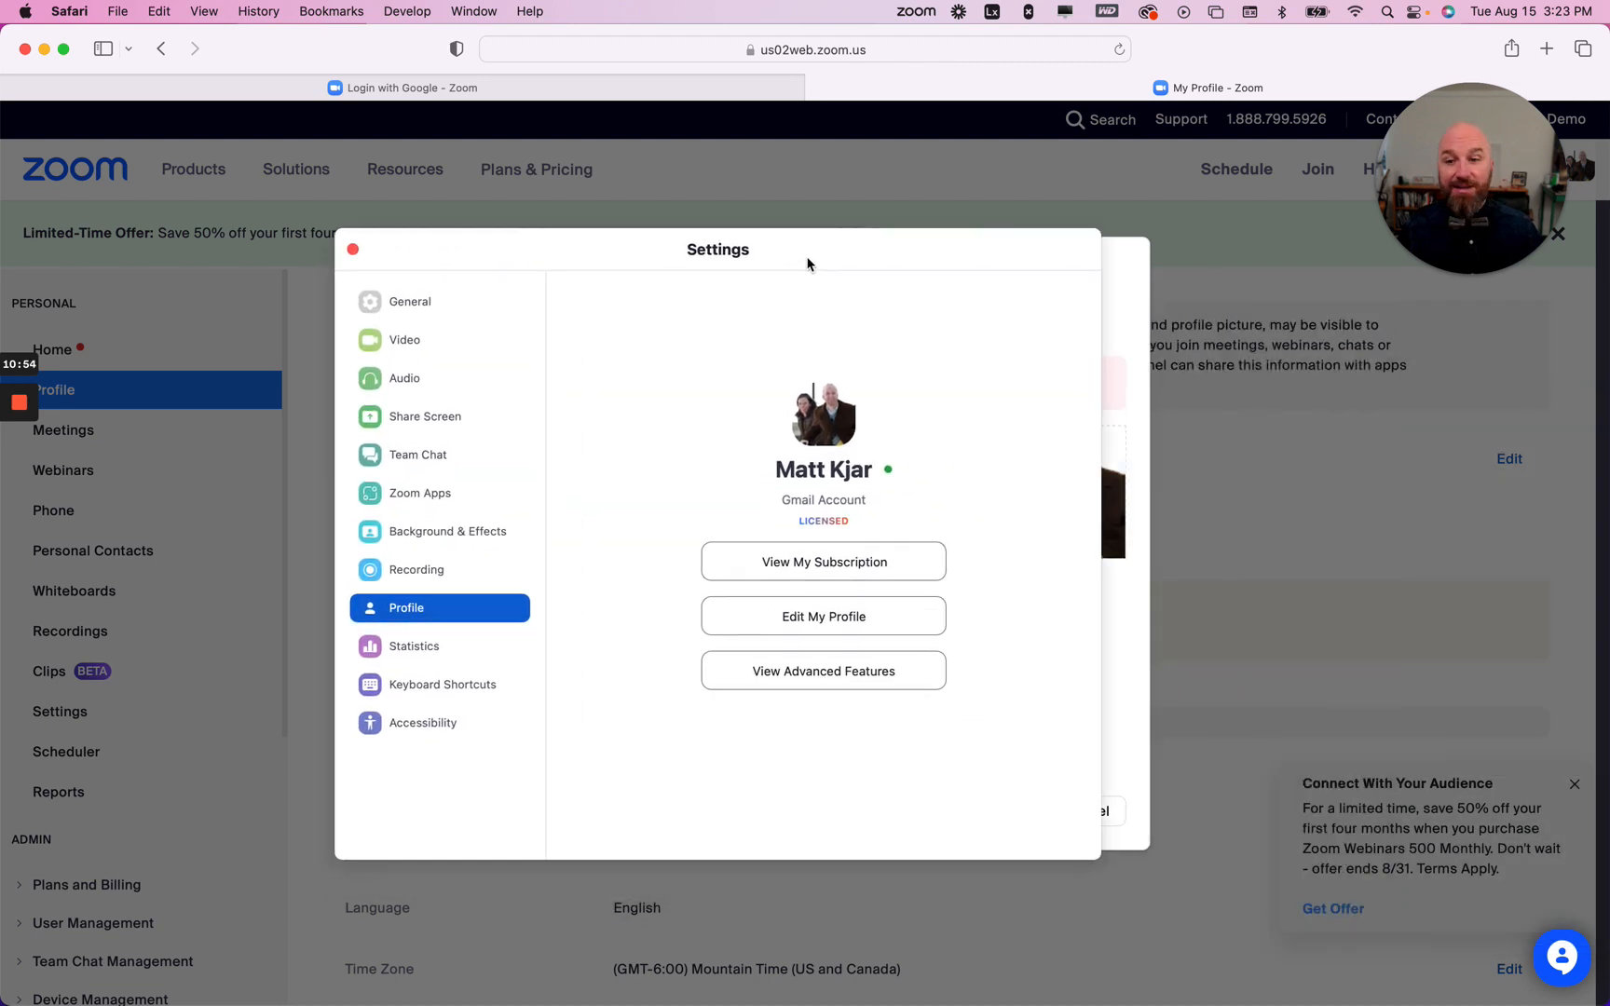
click(432, 539)
click(417, 500)
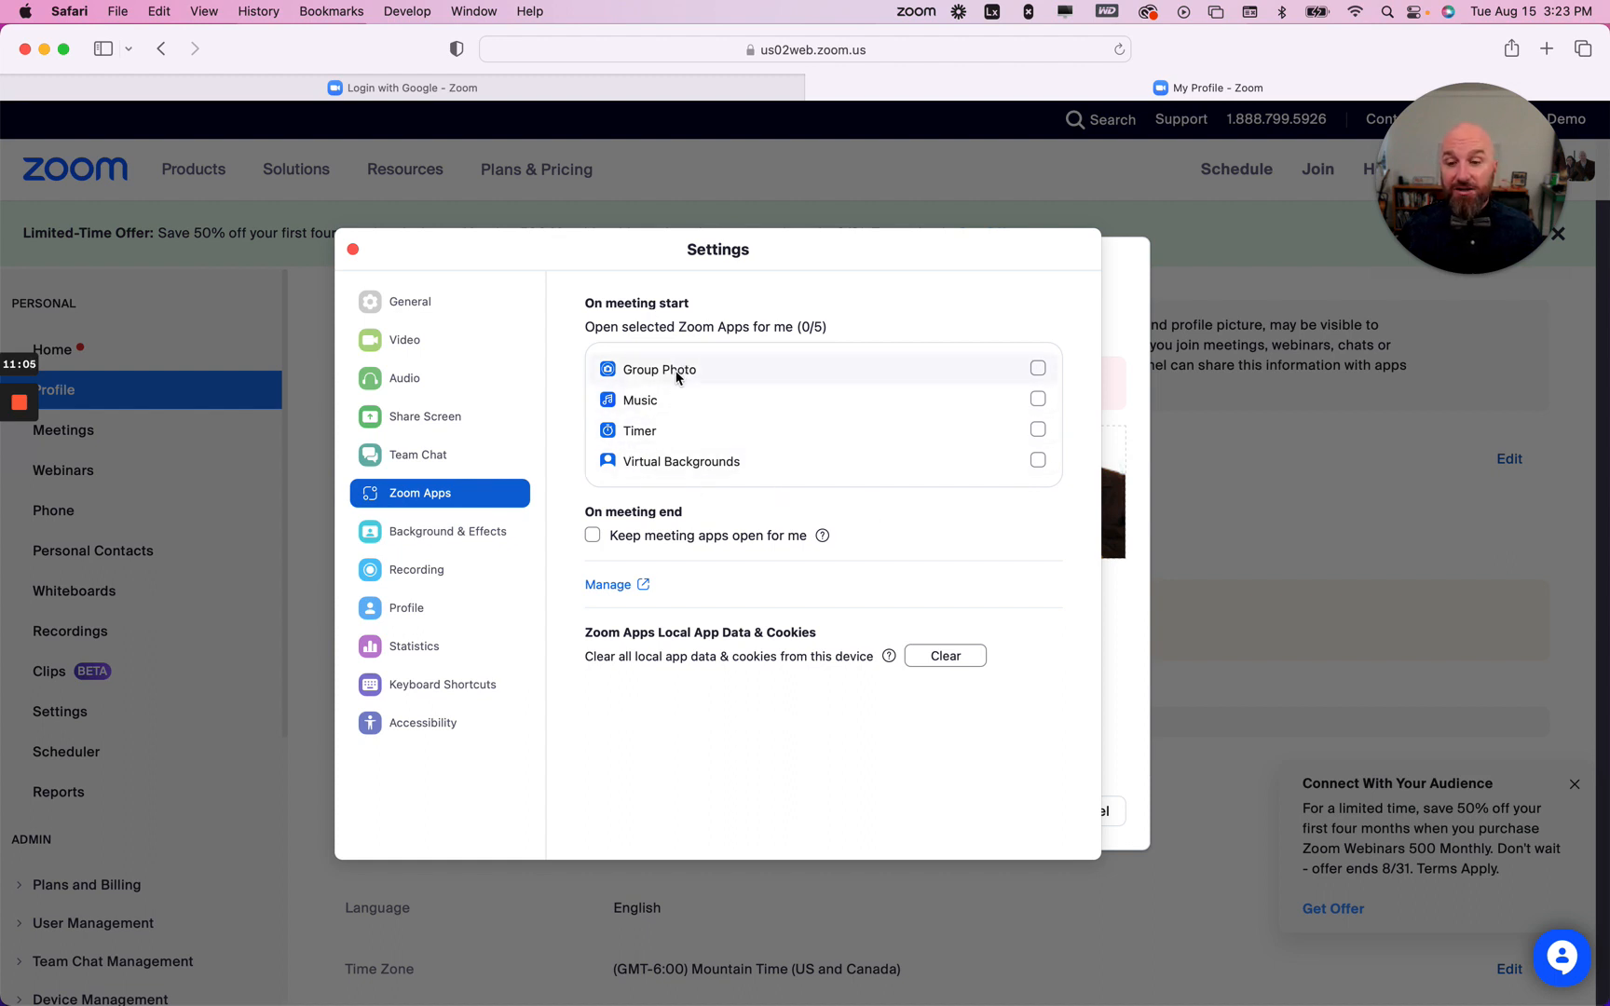
Step: Review the full list of video settings, look at the General settings and return to the video settings
click(380, 339)
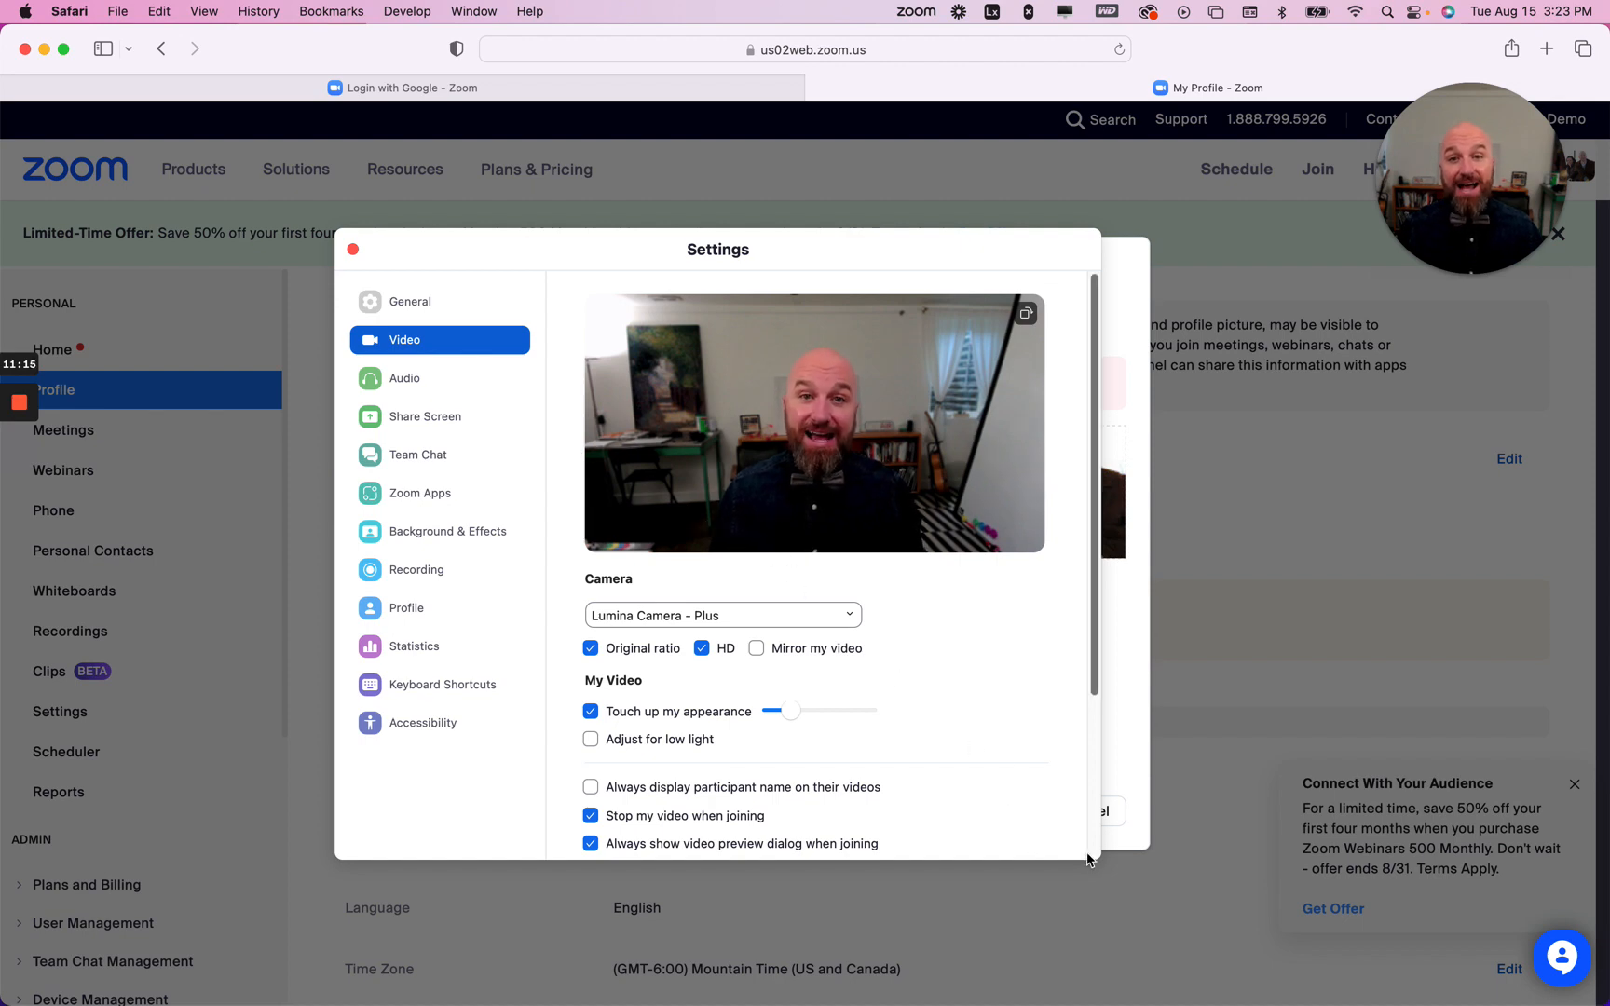
scroll(1093, 851, down, 5)
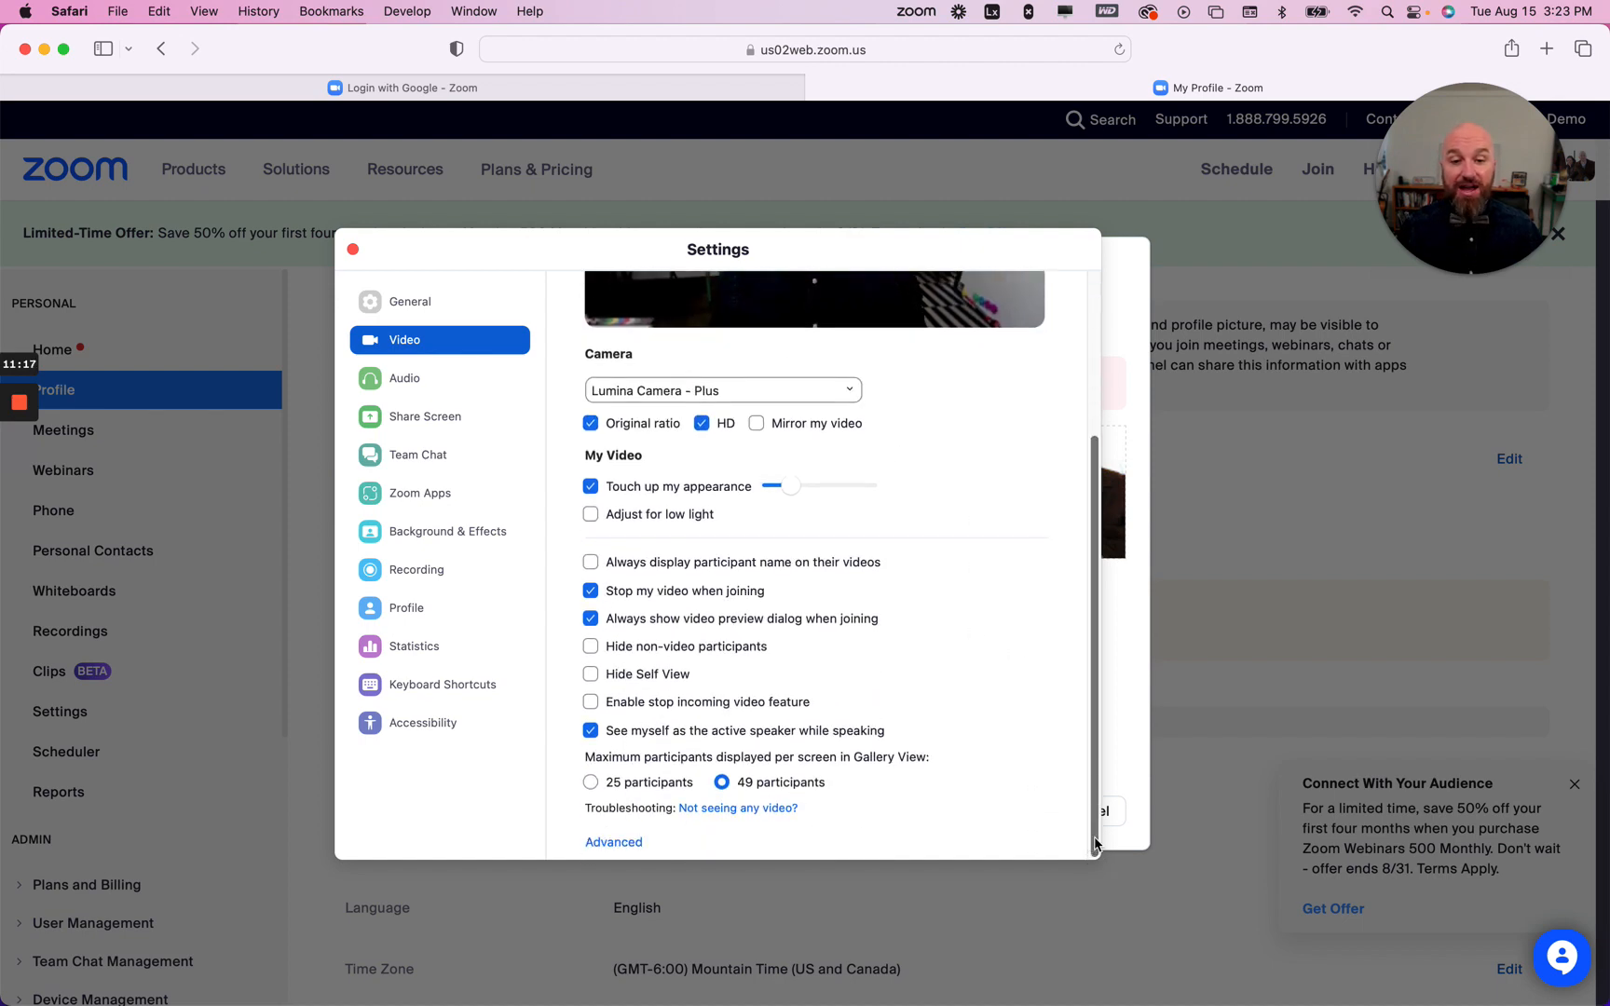
scroll(1096, 844, up, 5)
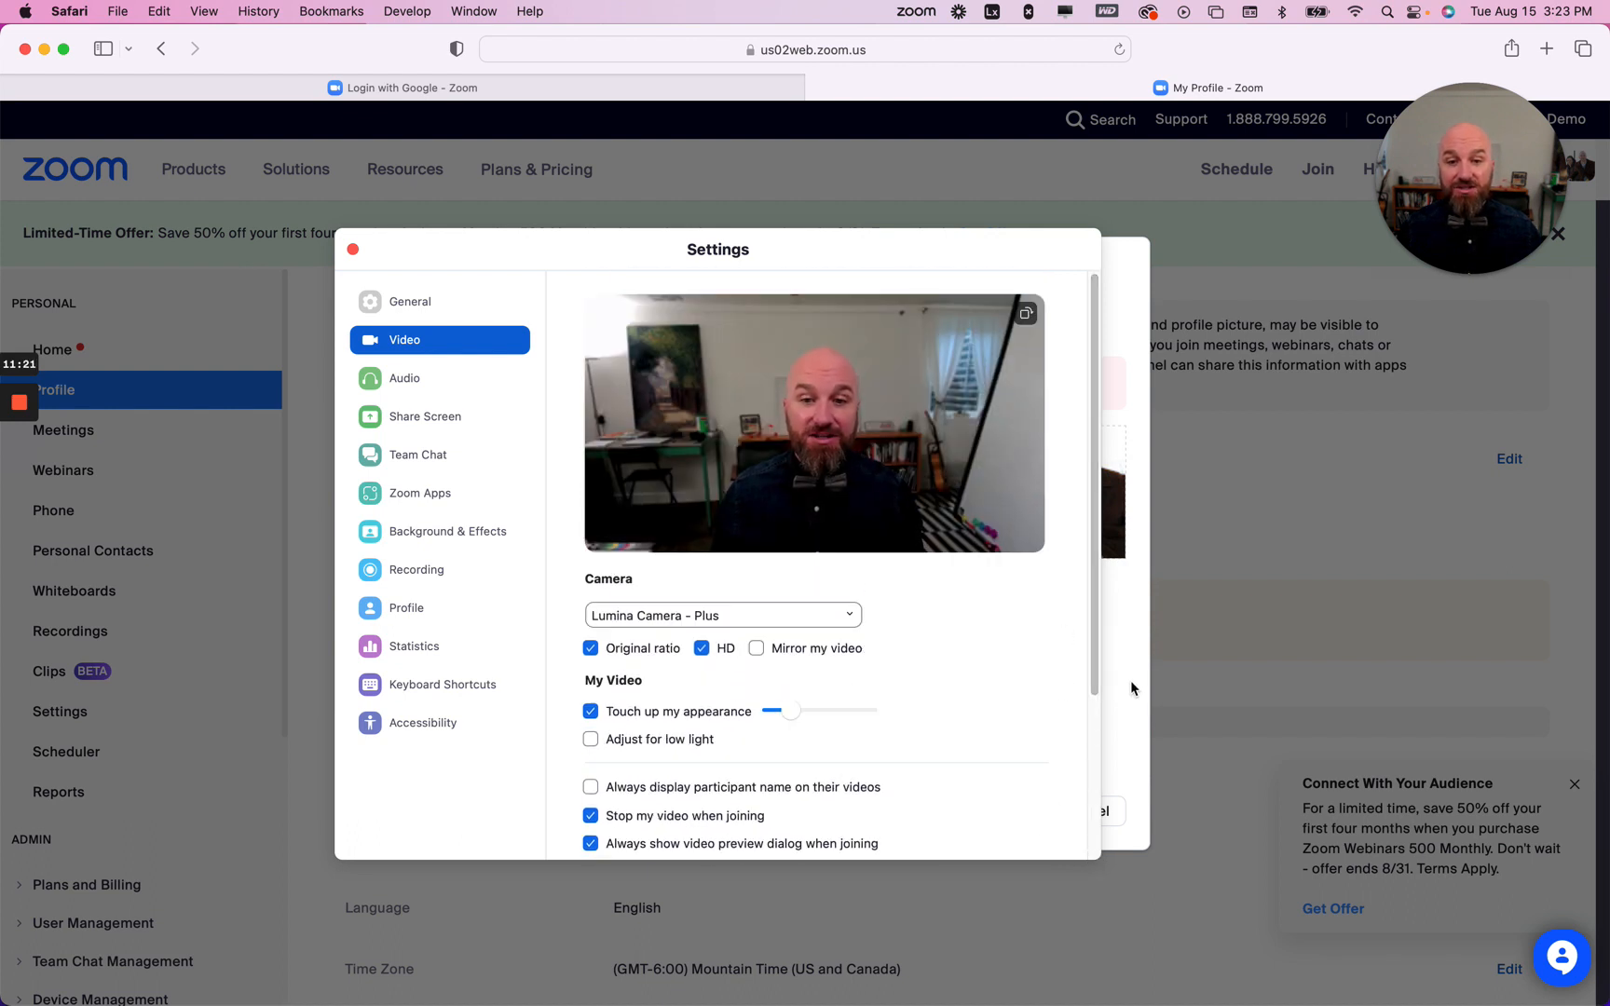
click(1131, 682)
click(1093, 854)
scroll(1093, 854, down, 4)
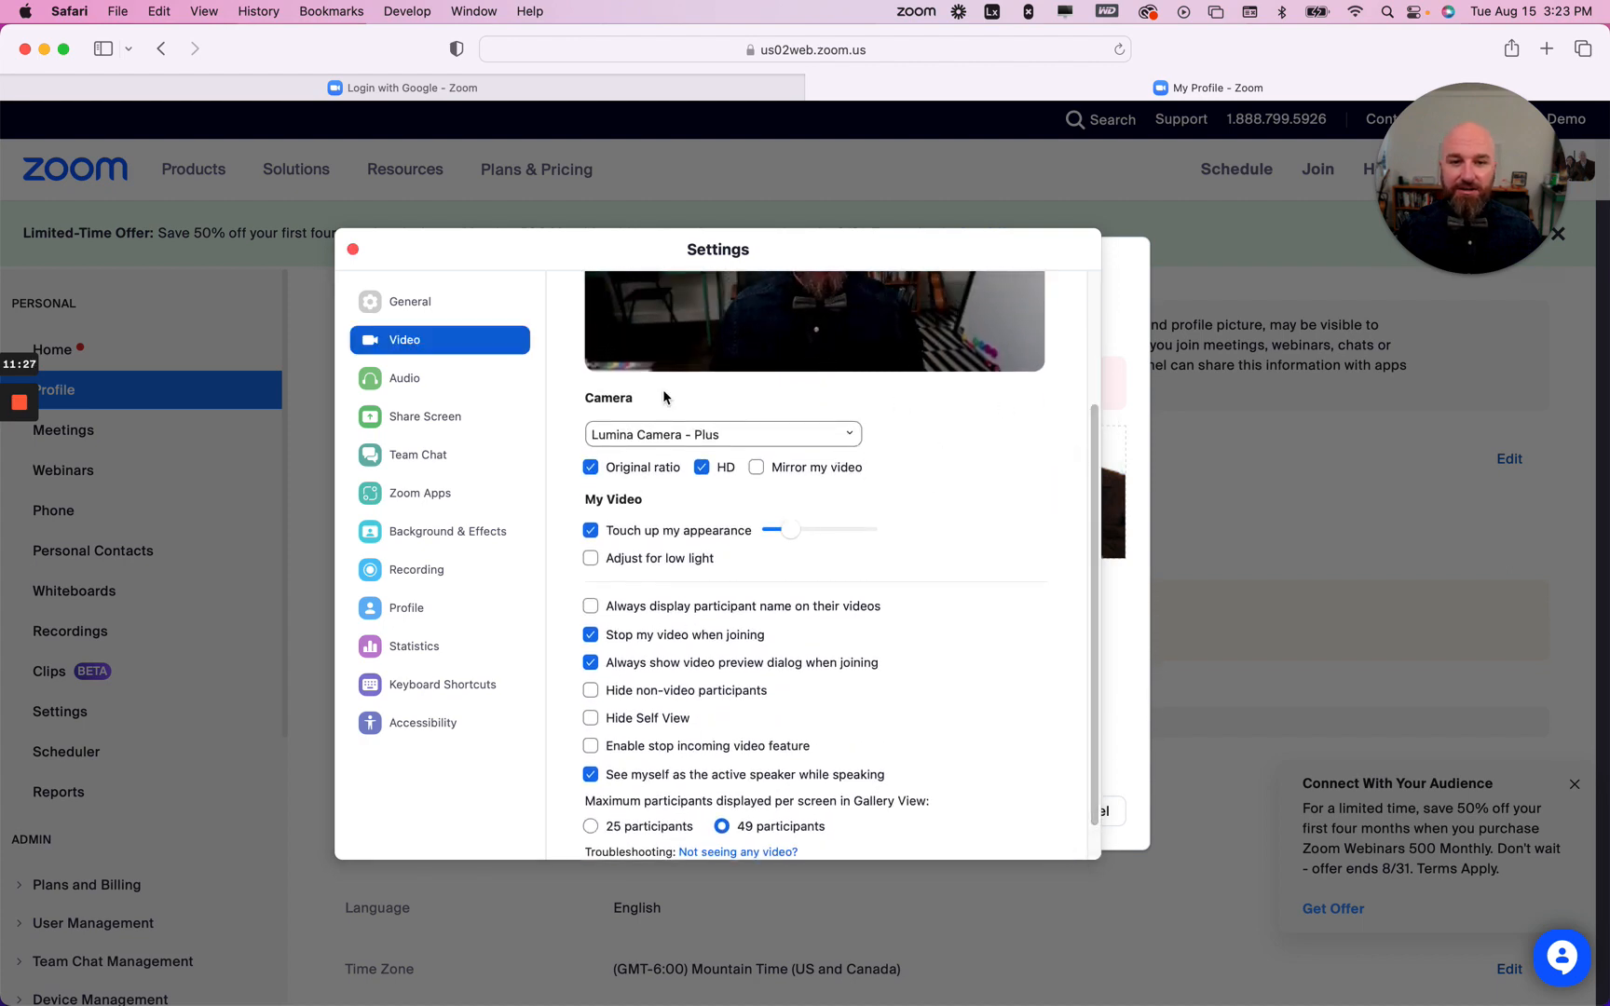
click(409, 301)
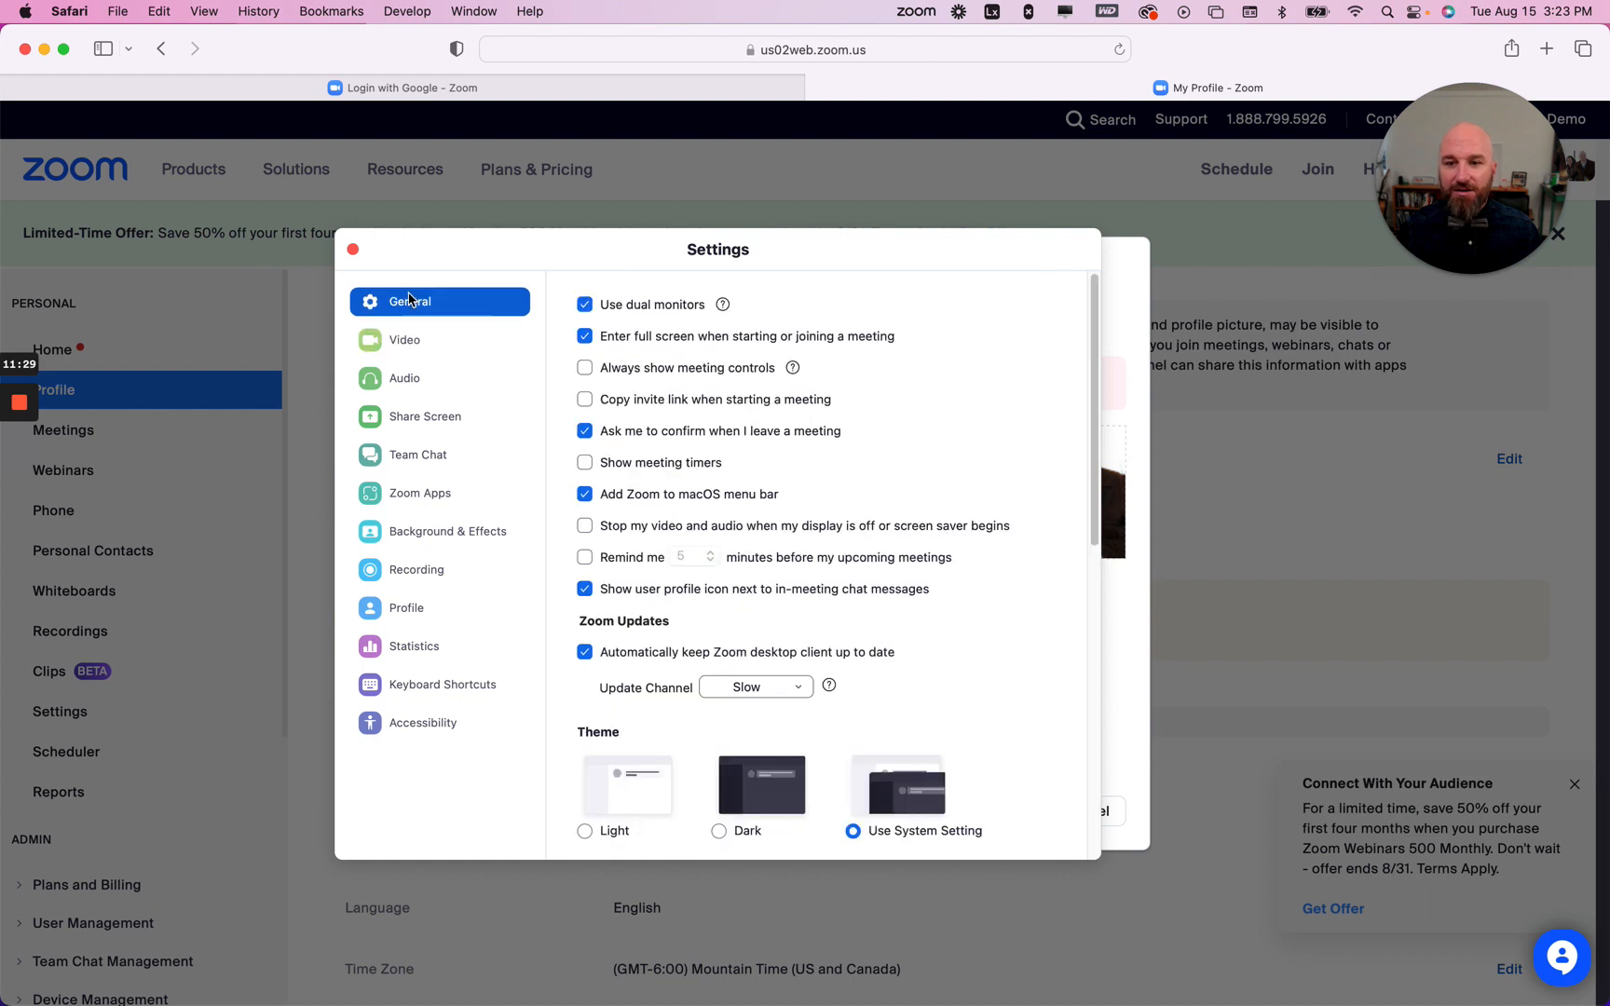
click(378, 341)
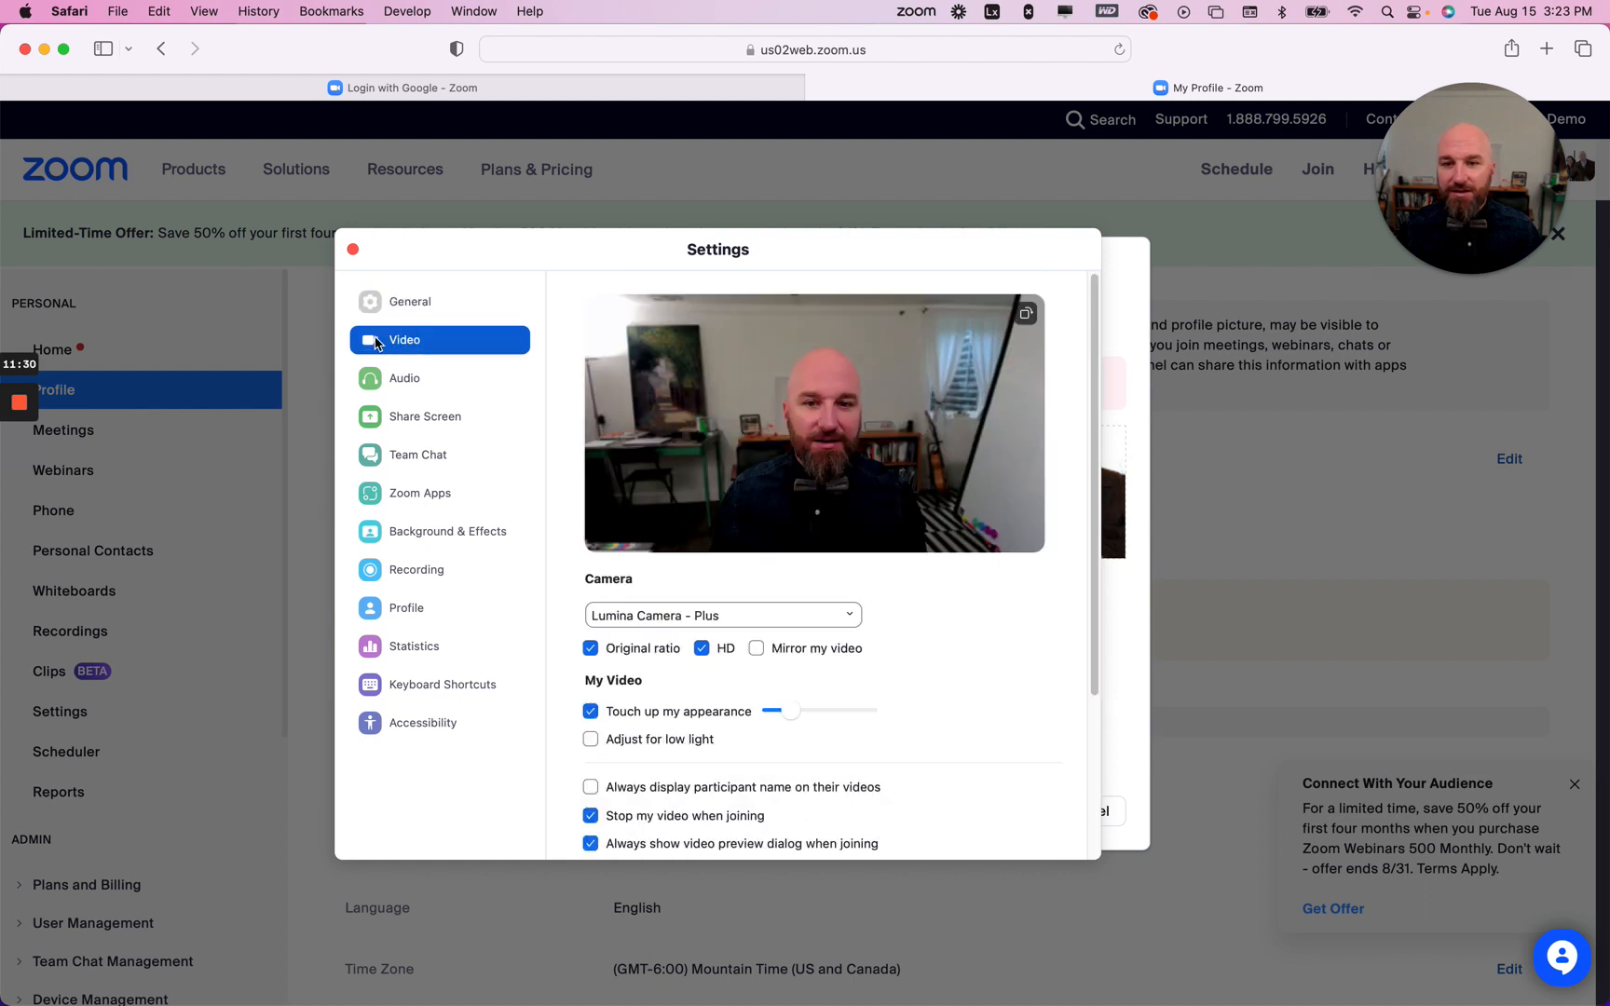
Step: Cancel the profile picture change and rearrange the windows so the video settings and the Zoom client are uncovered
click(1139, 439)
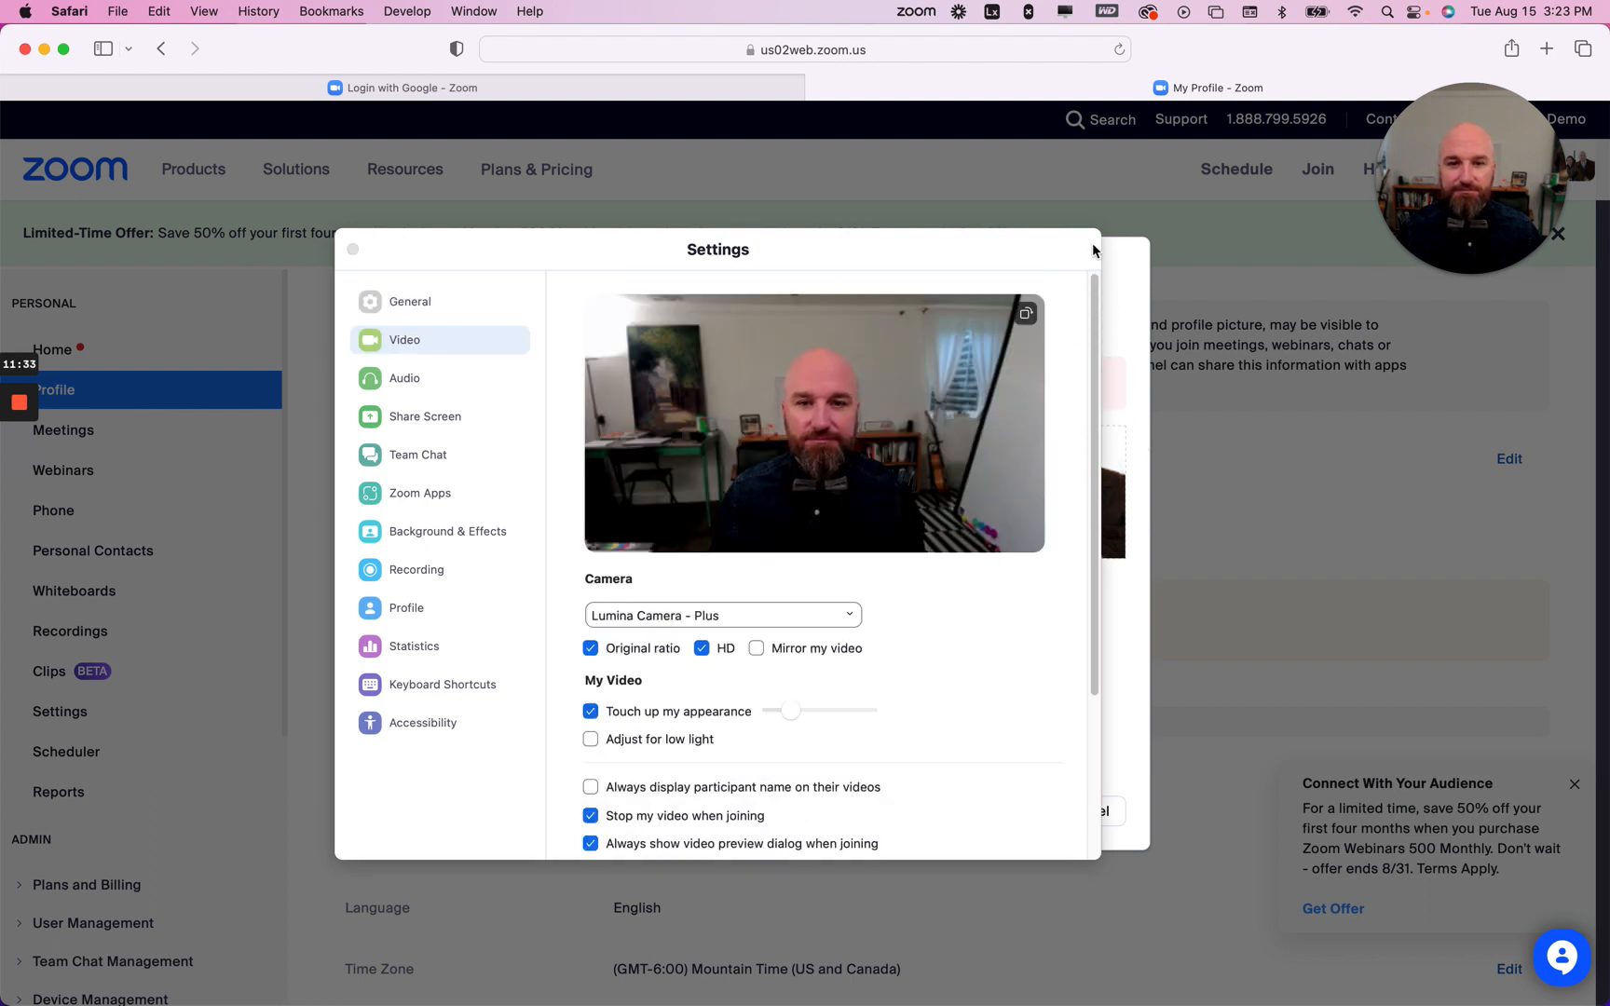
drag(1114, 260, 1232, 375)
drag(914, 247, 1609, 319)
click(1097, 812)
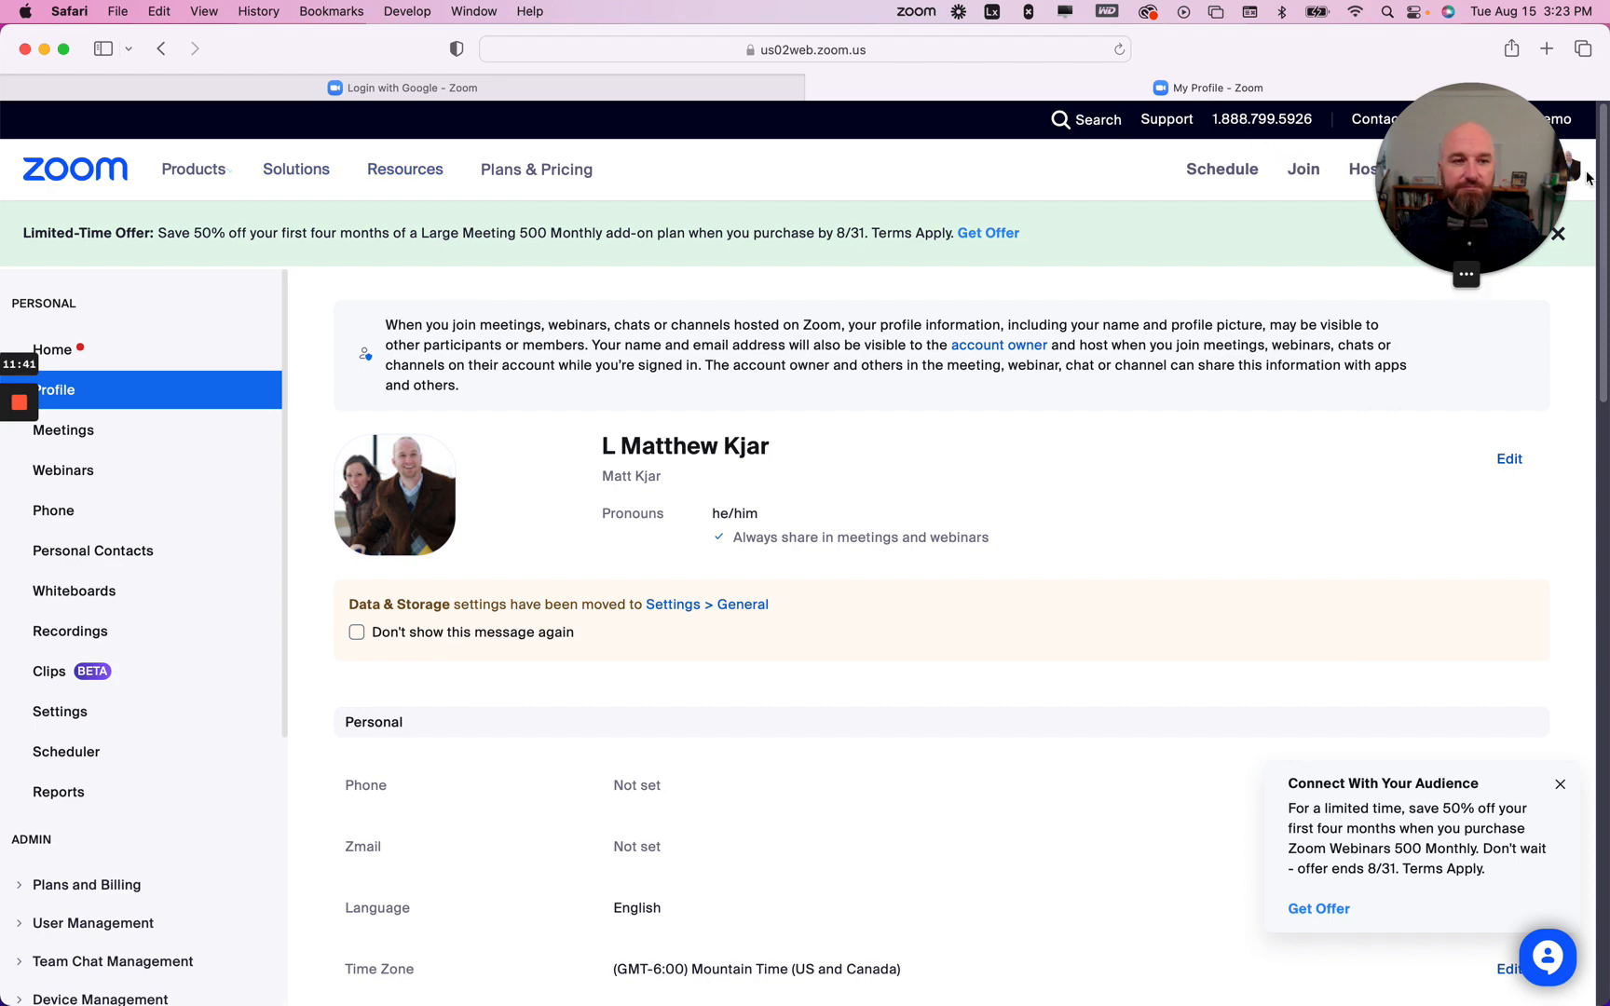
drag(1609, 261, 1058, 212)
drag(1200, 57, 1197, 409)
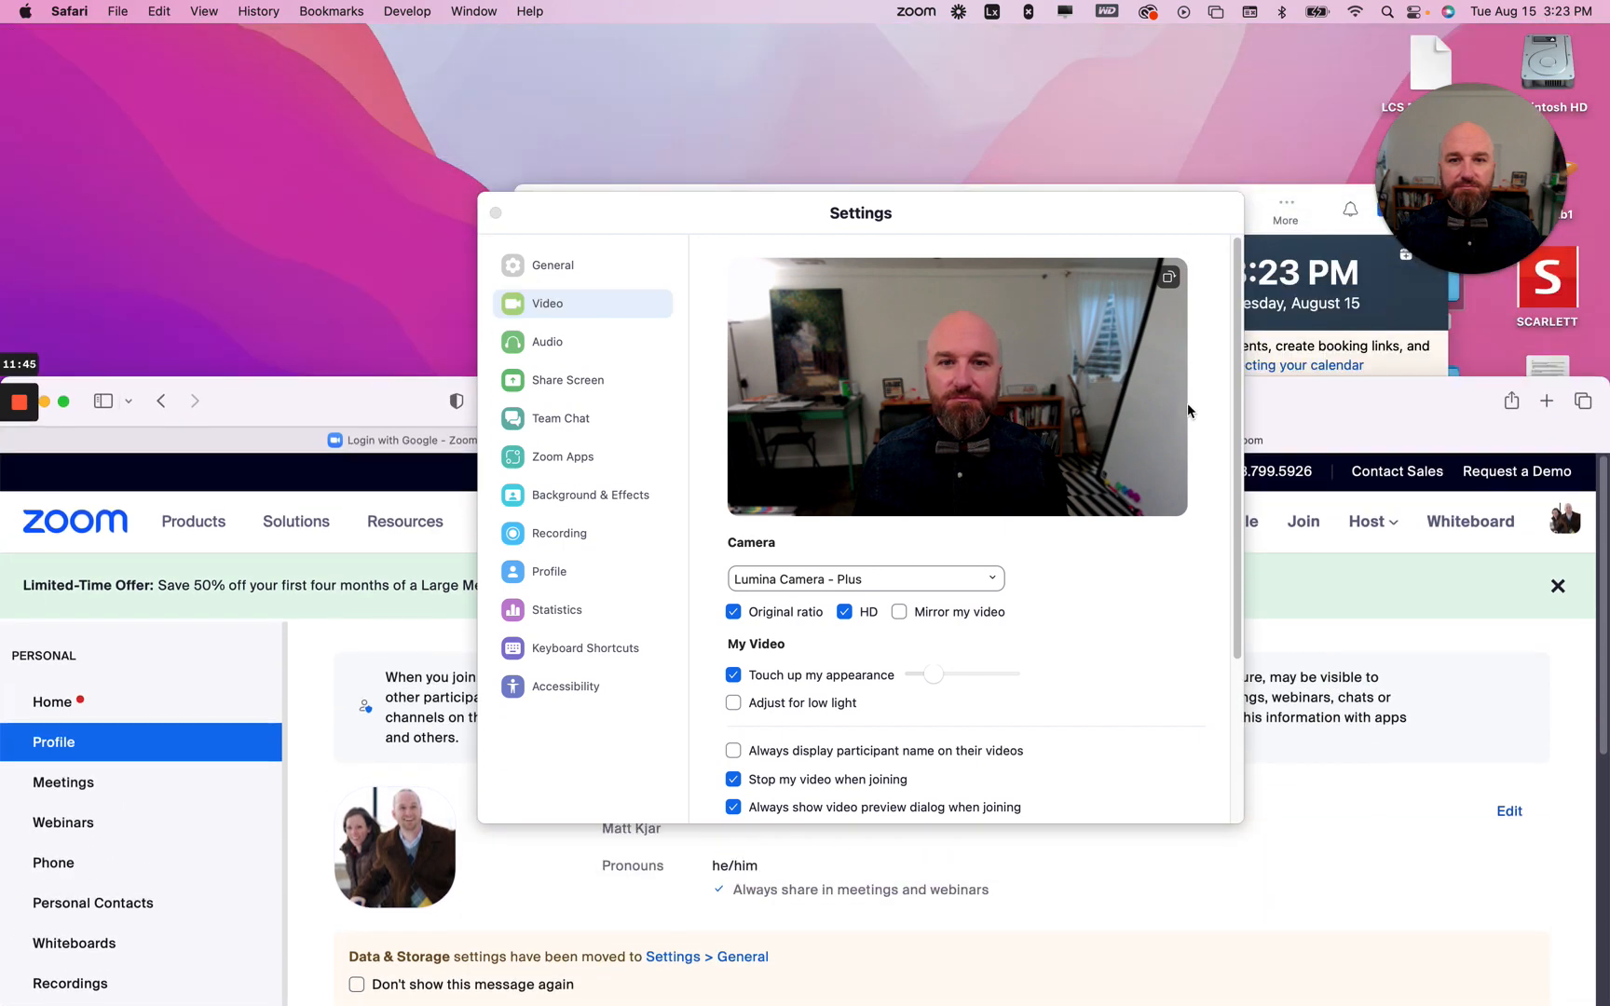
Step: Uncover the Zoom client and start the Personal Meeting ID meeting, joining with computer audio and the video turned on
click(1309, 218)
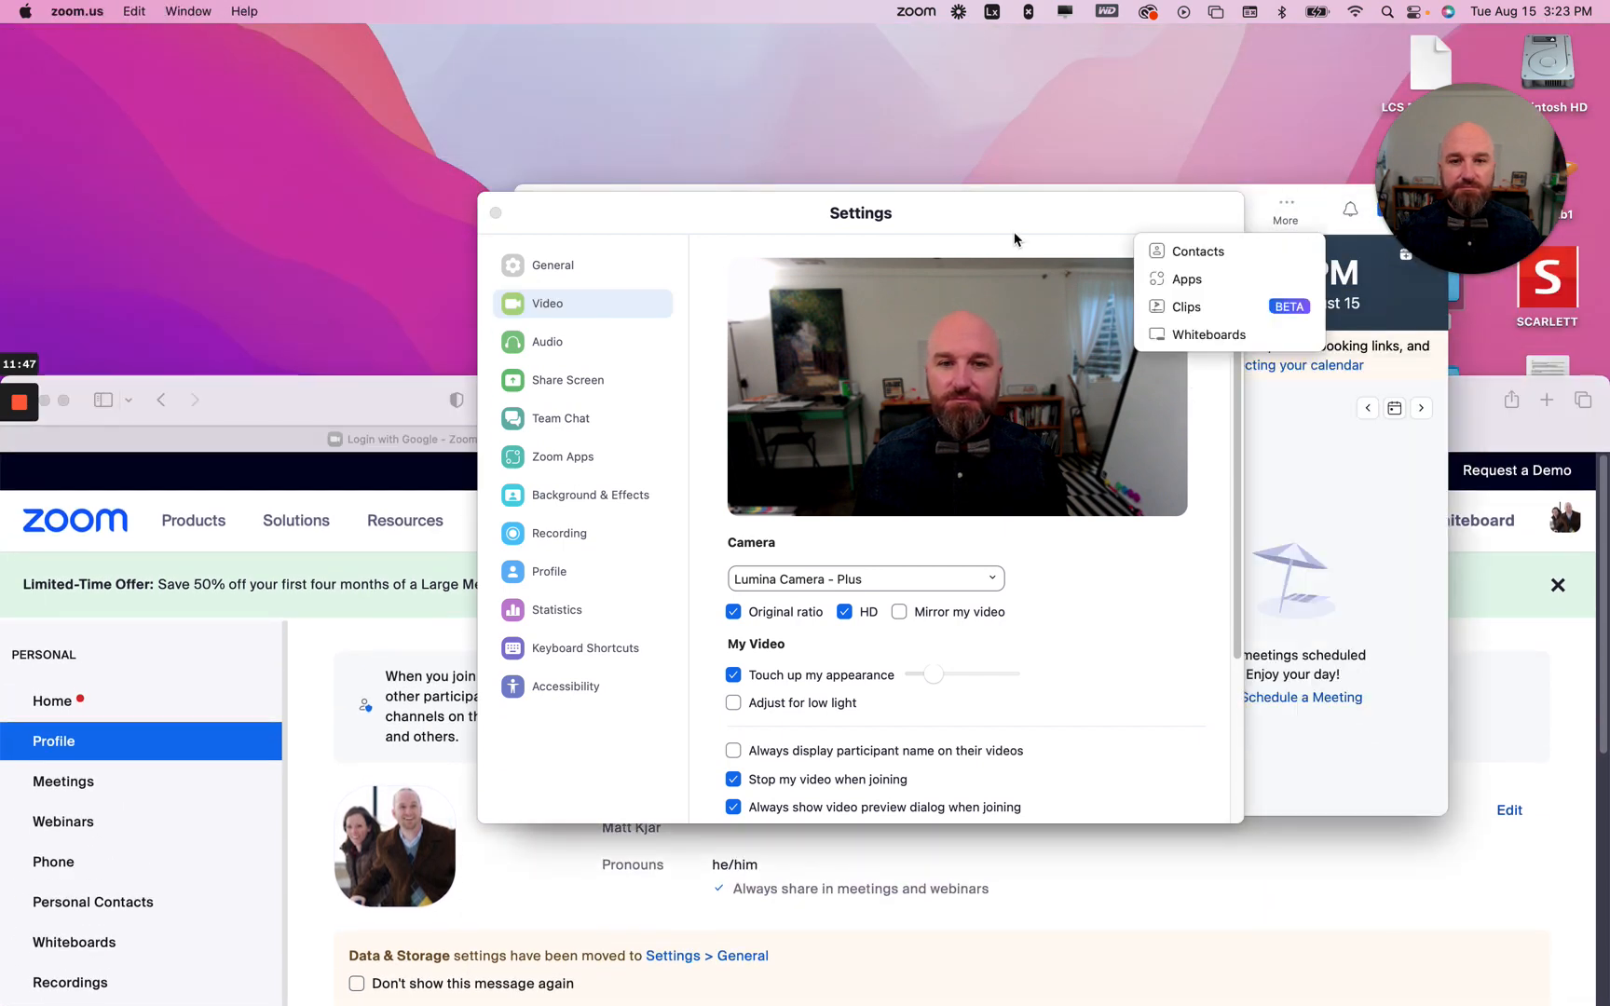
drag(555, 220, 669, 559)
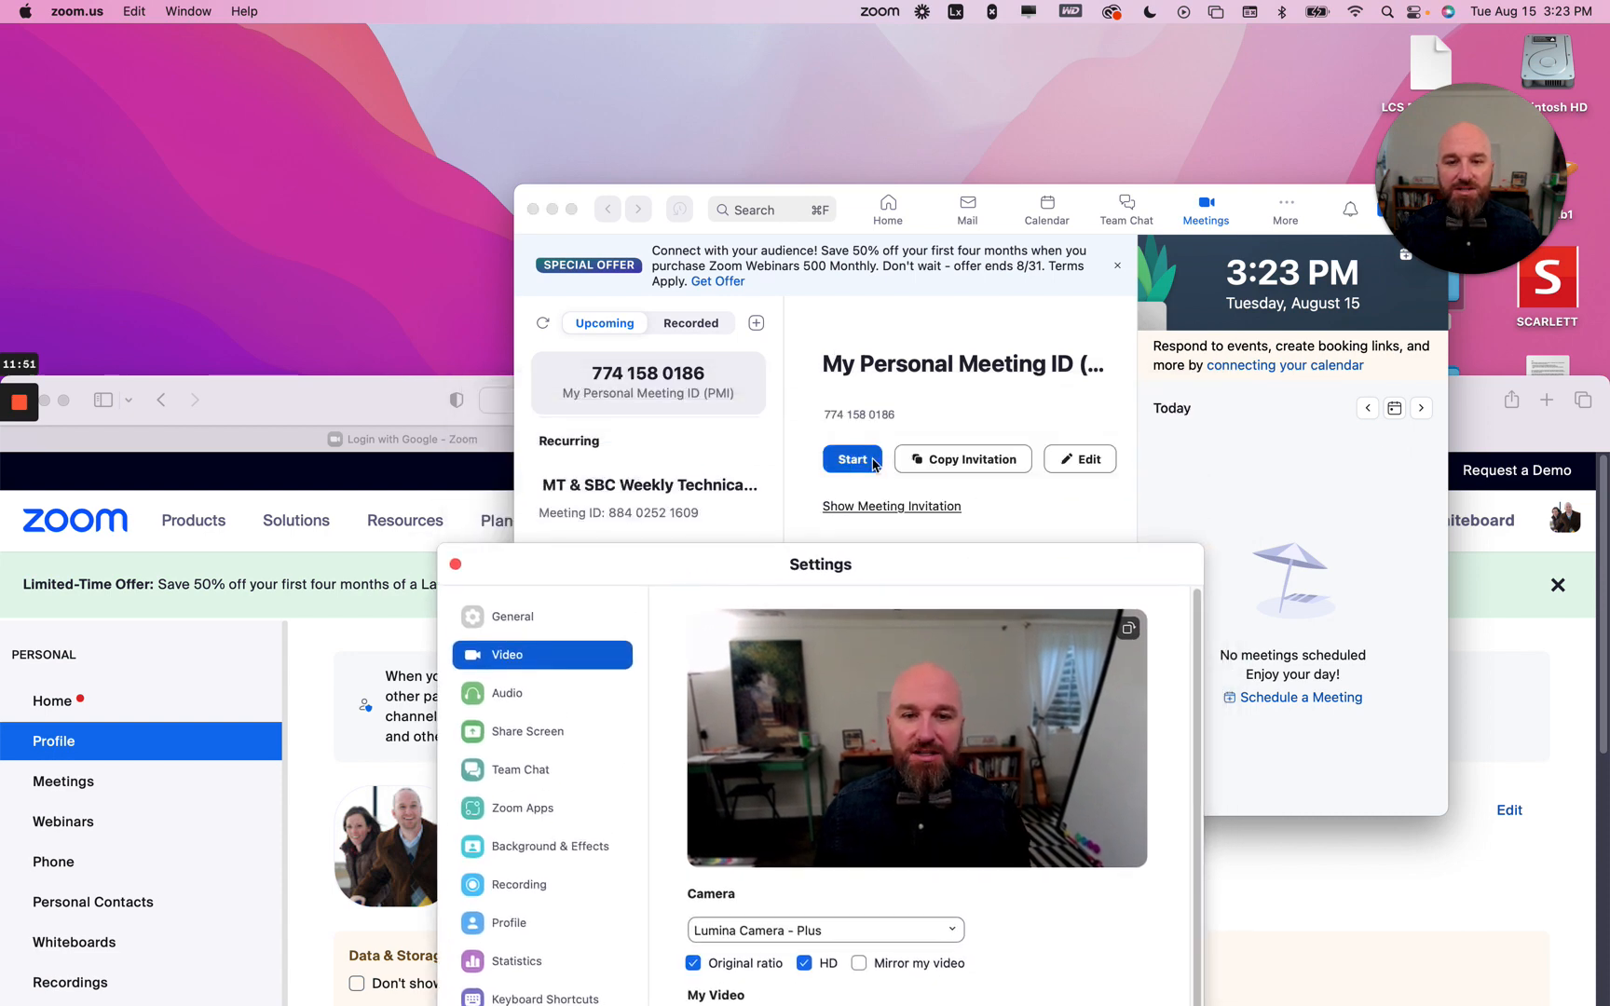
click(646, 399)
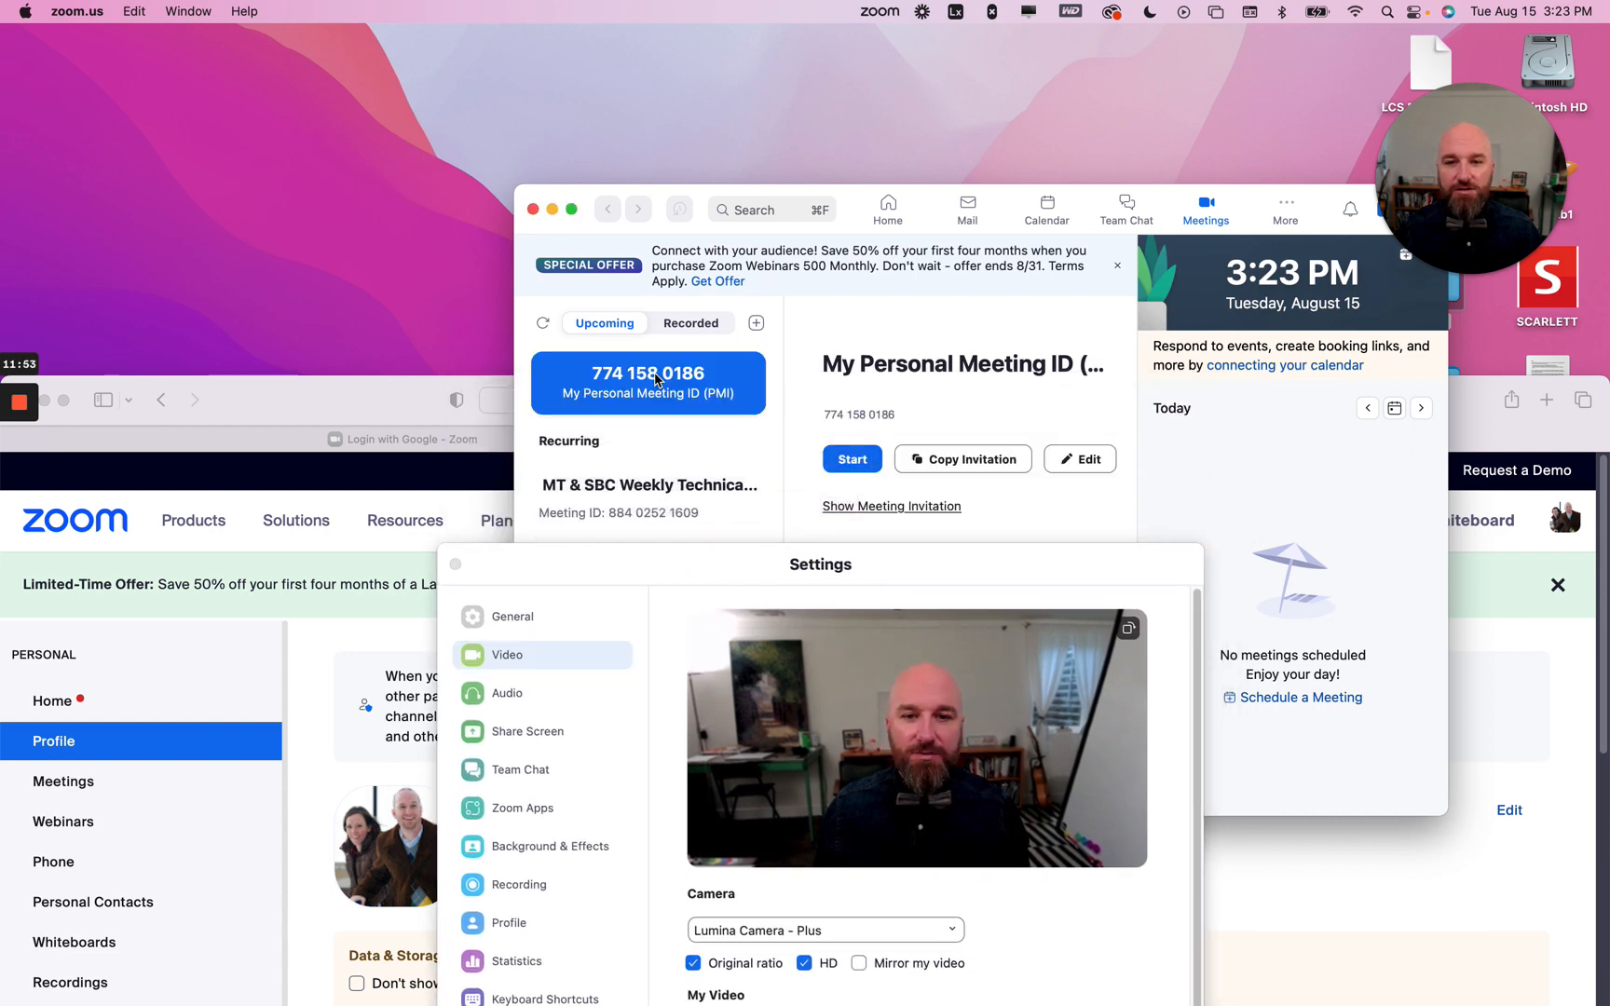
click(851, 459)
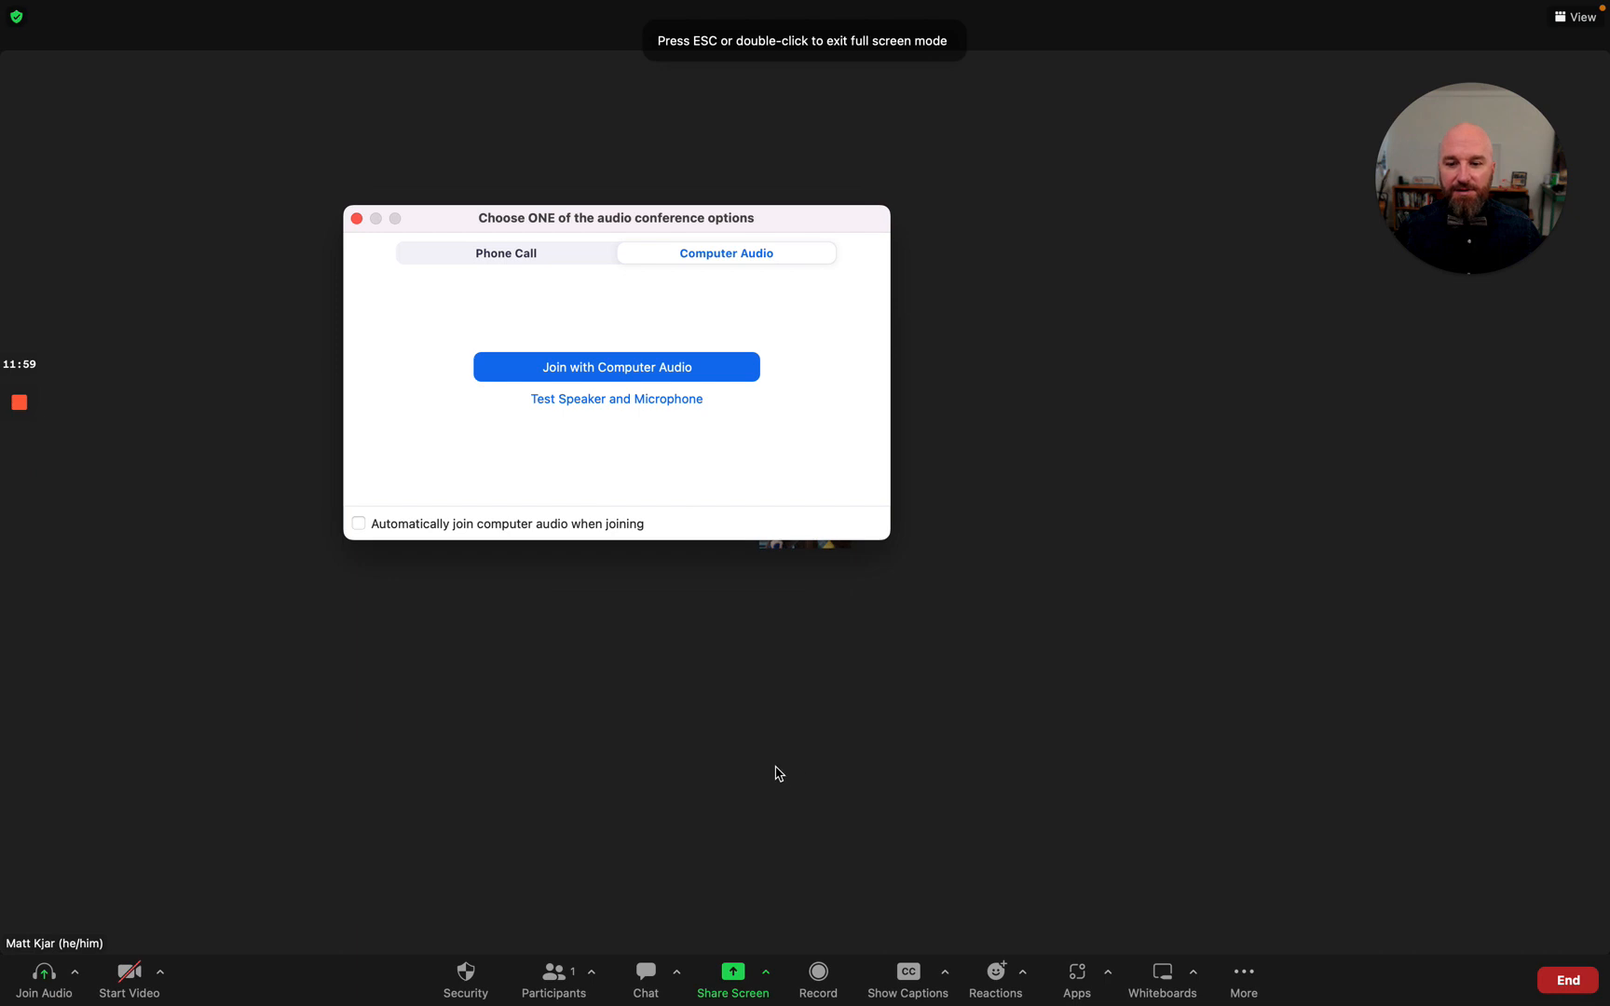
click(629, 368)
click(129, 974)
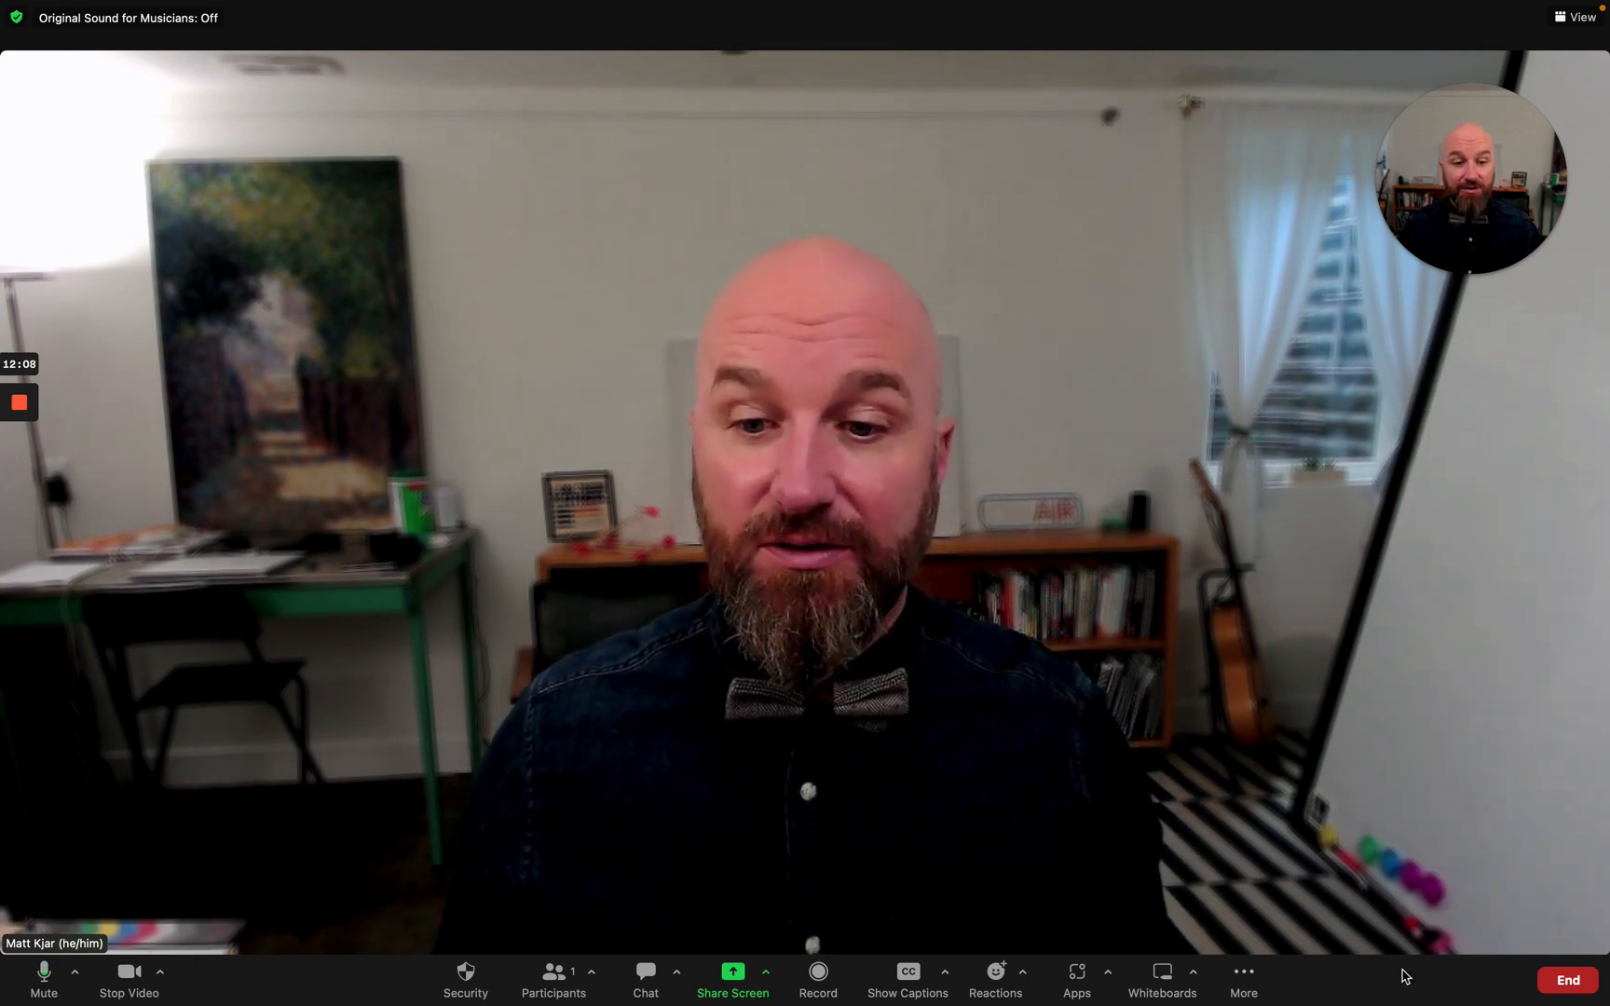
Step: Take the meeting out of full screen and place it as a small window over the raised Zoom profile page, just below the webcam
key(Escape)
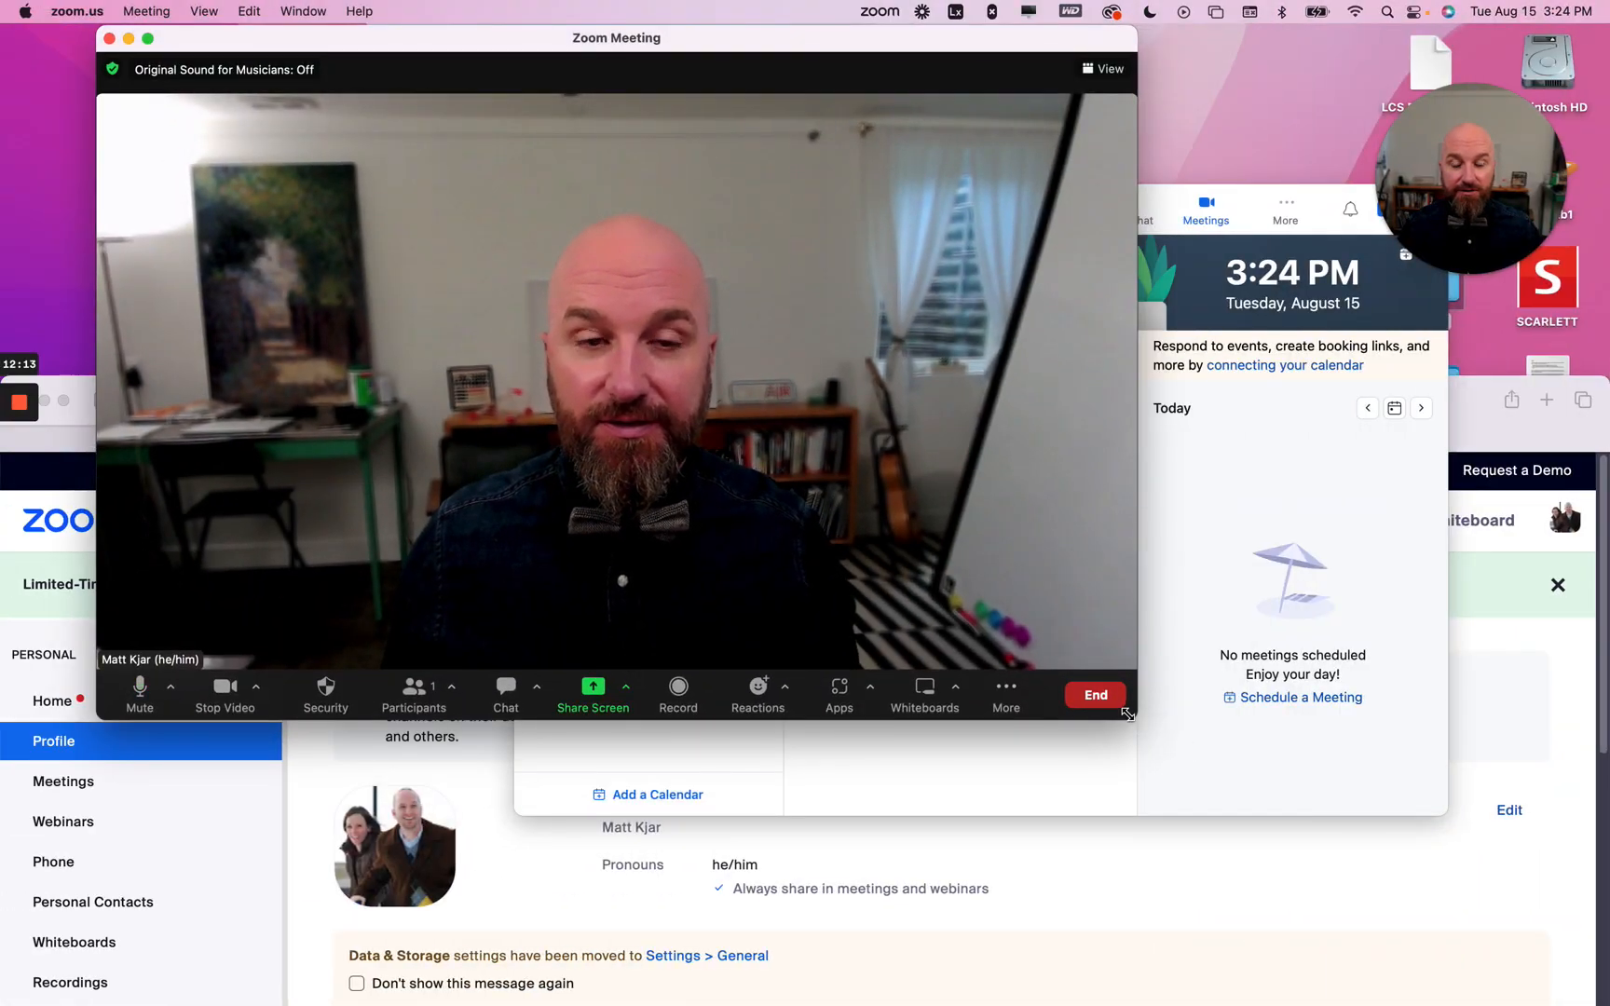
drag(1124, 713, 488, 269)
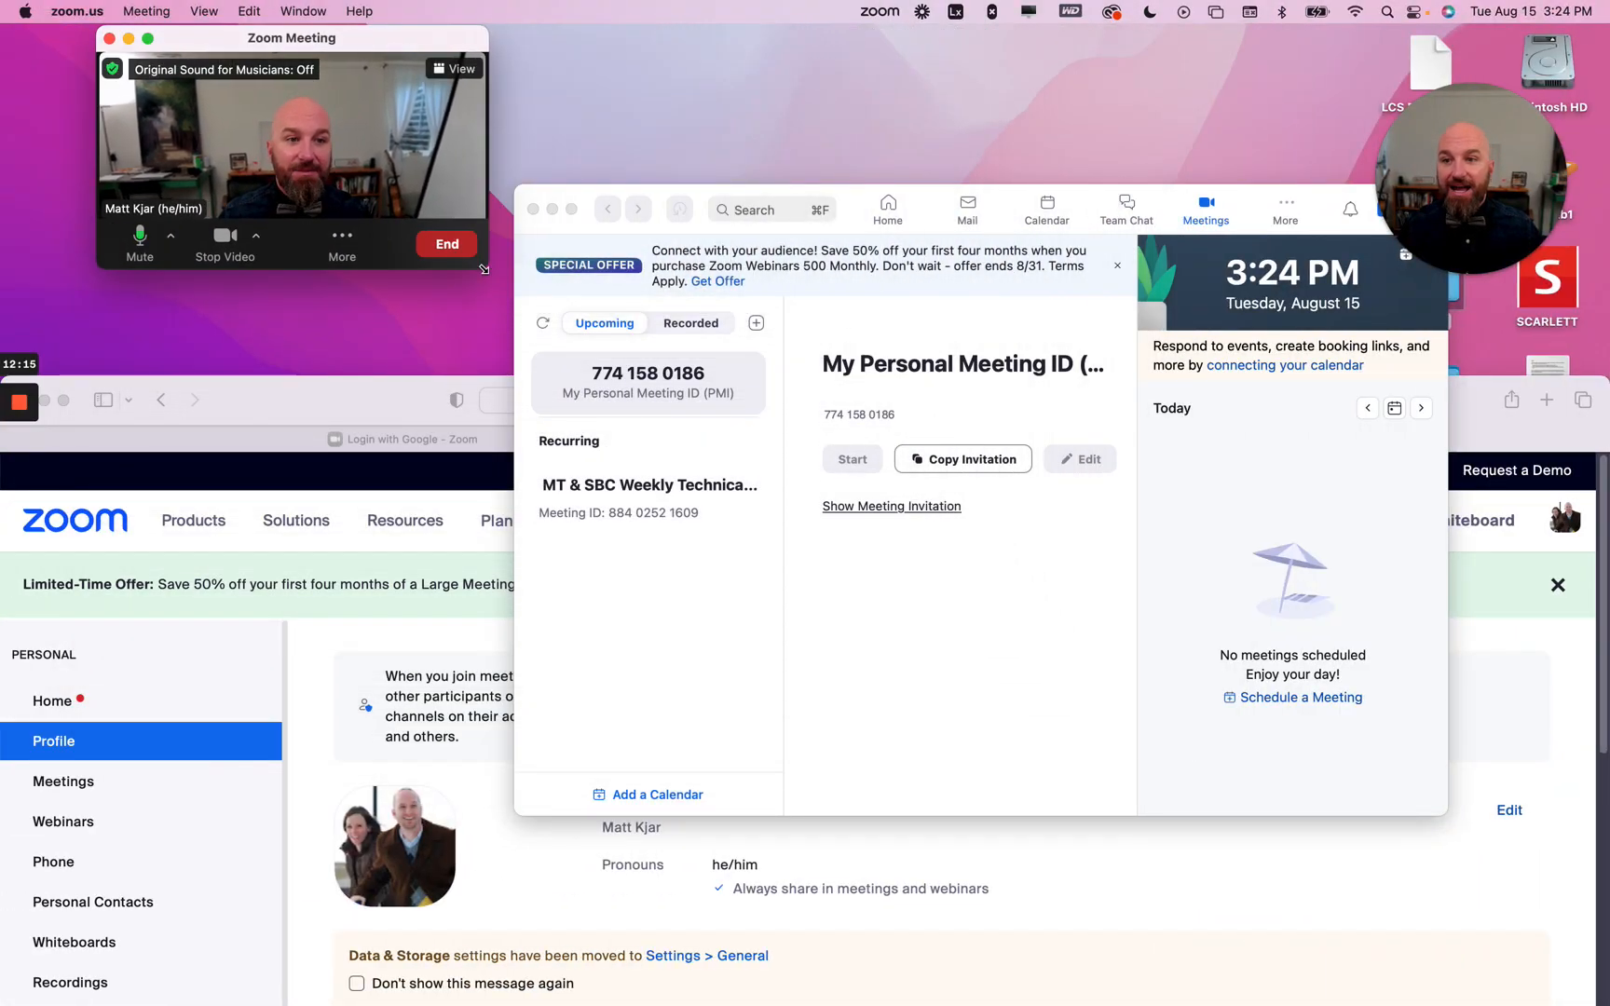
drag(382, 41, 891, 40)
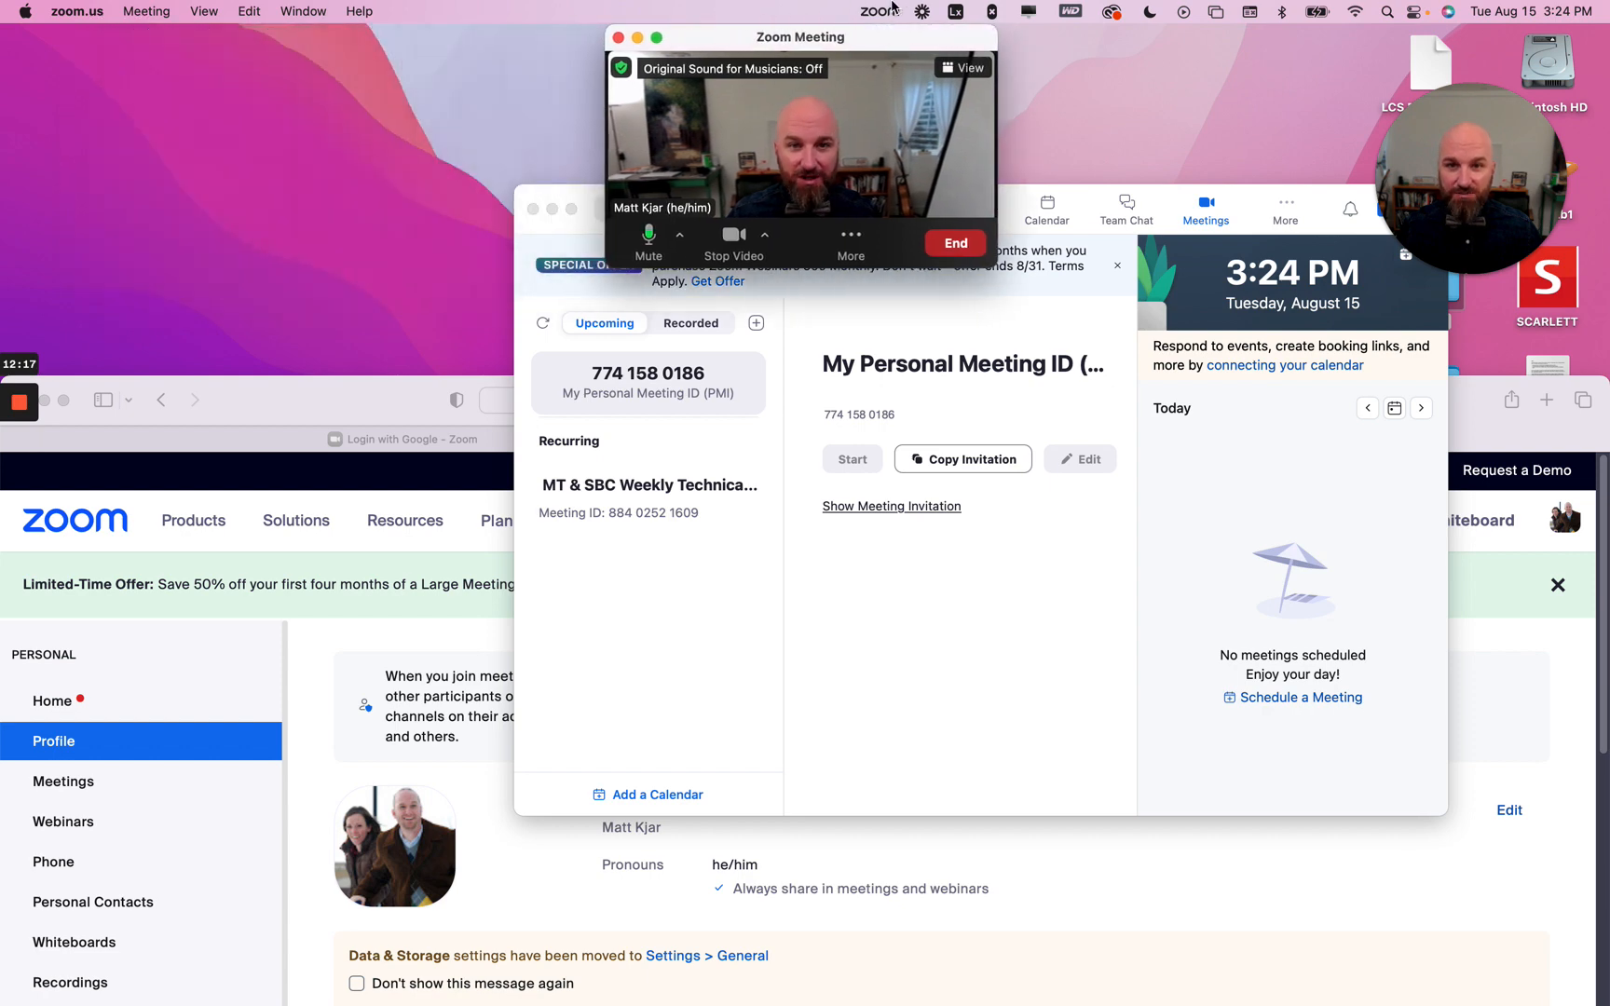
drag(394, 413, 384, 71)
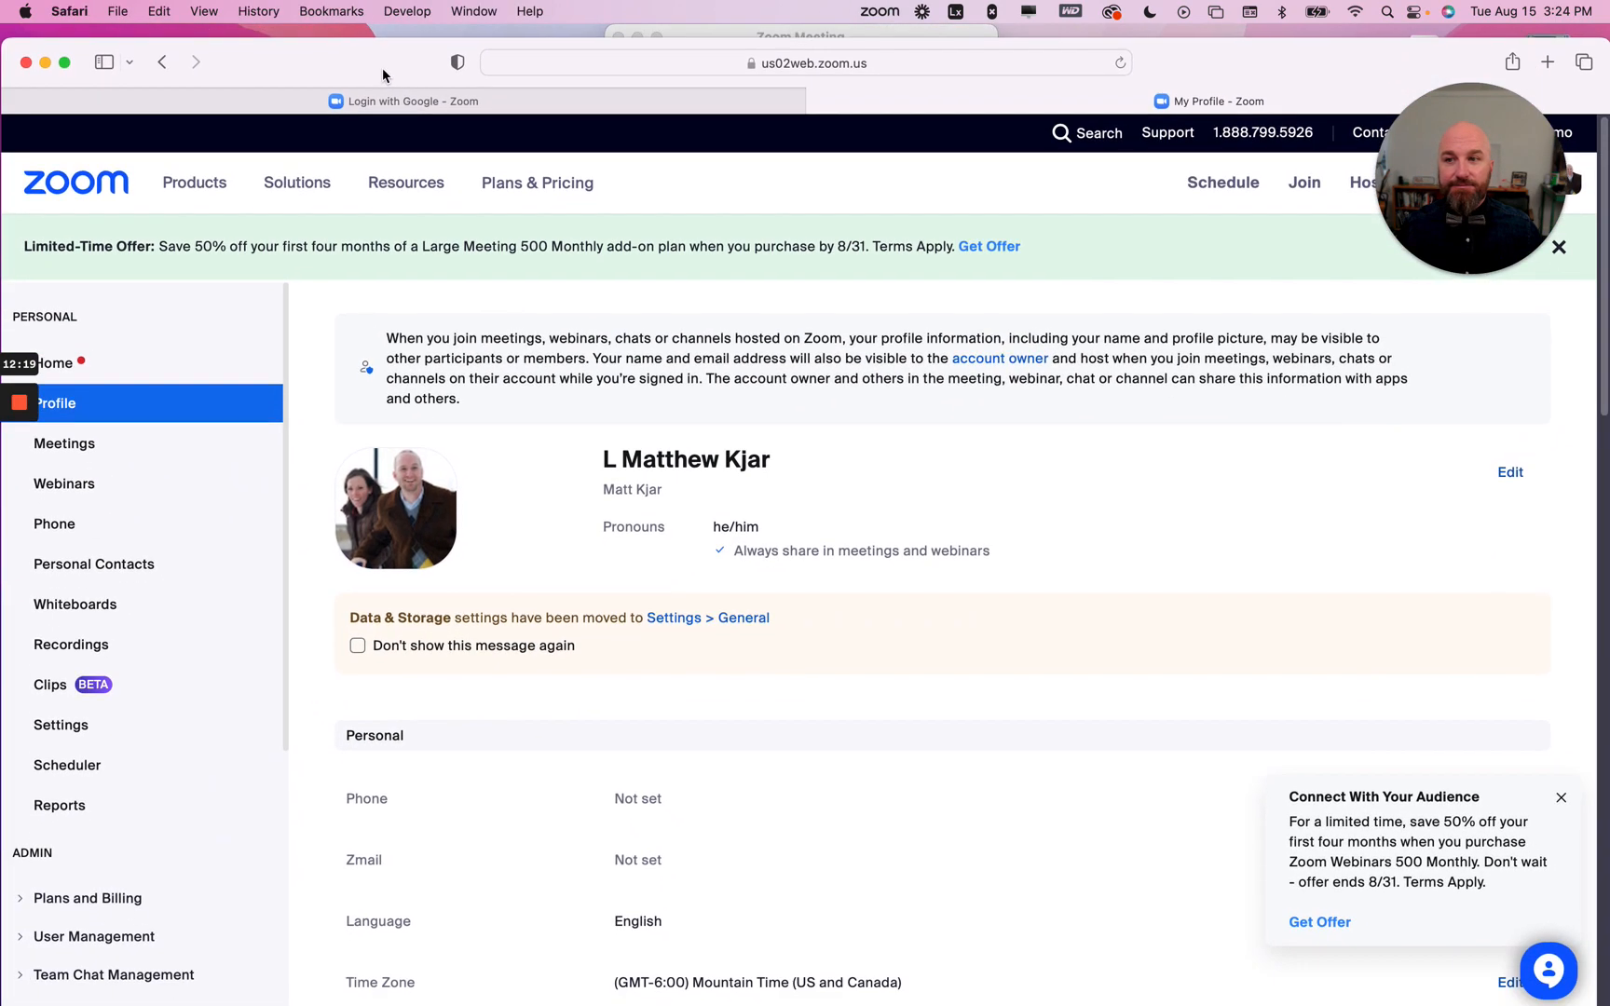
click(803, 36)
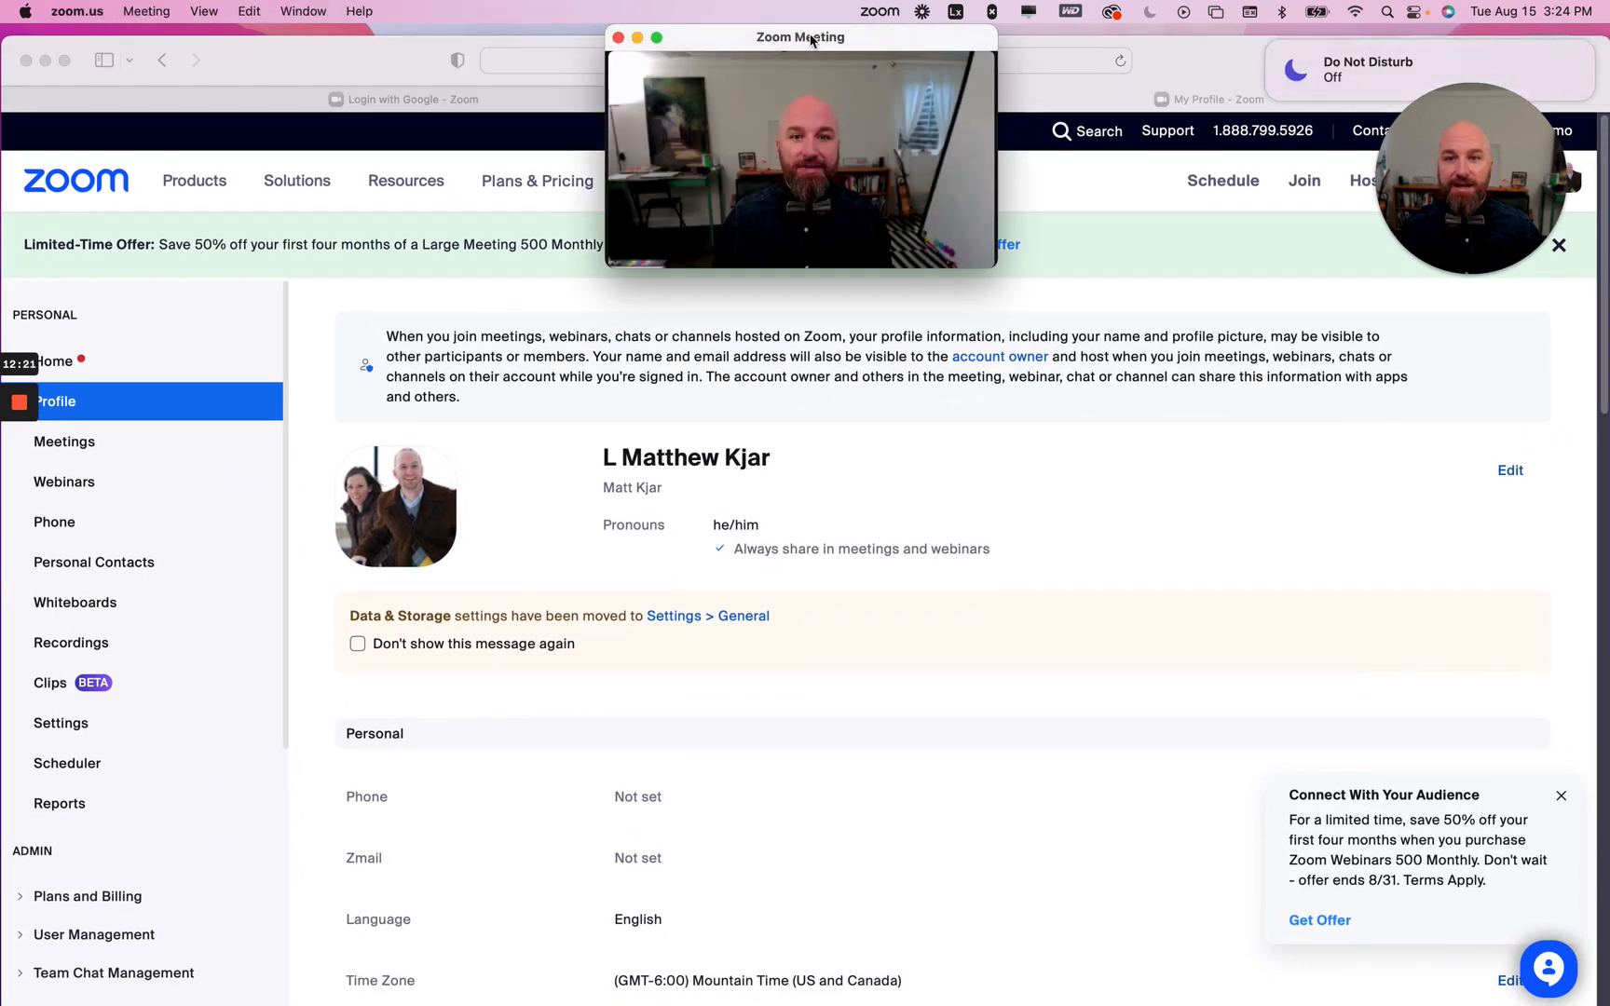
drag(803, 36, 994, 27)
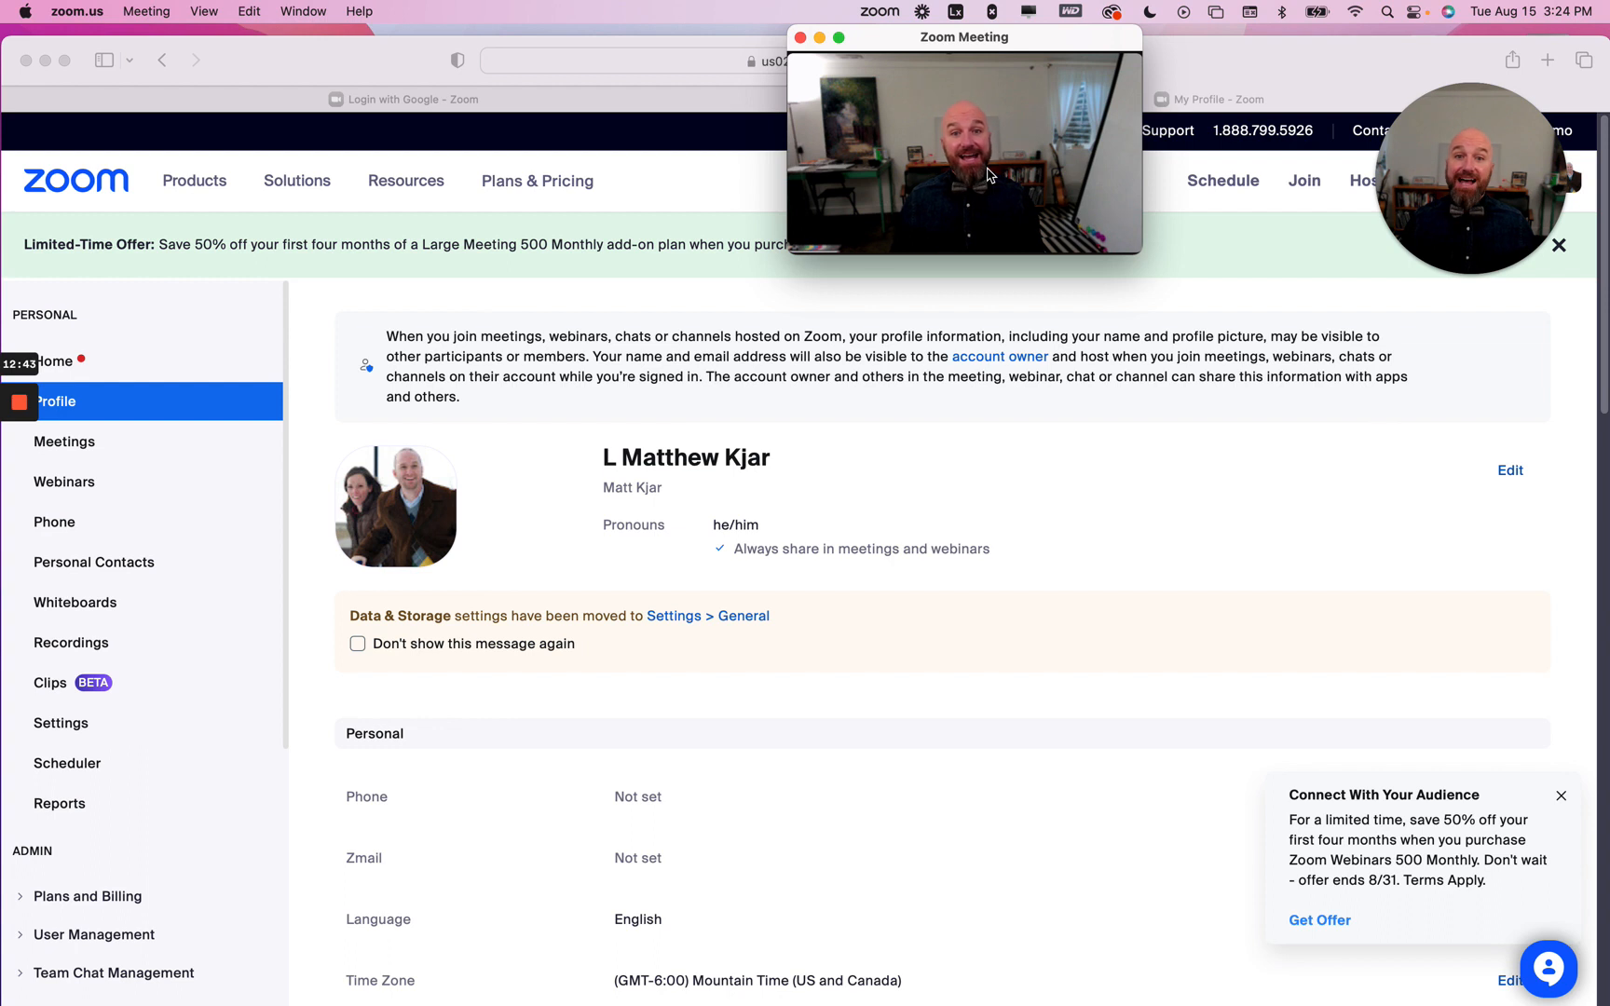
Step: Try the small meeting window low on the display, away from the webcam, and return it to just below the webcam
mouse_move(1103, 192)
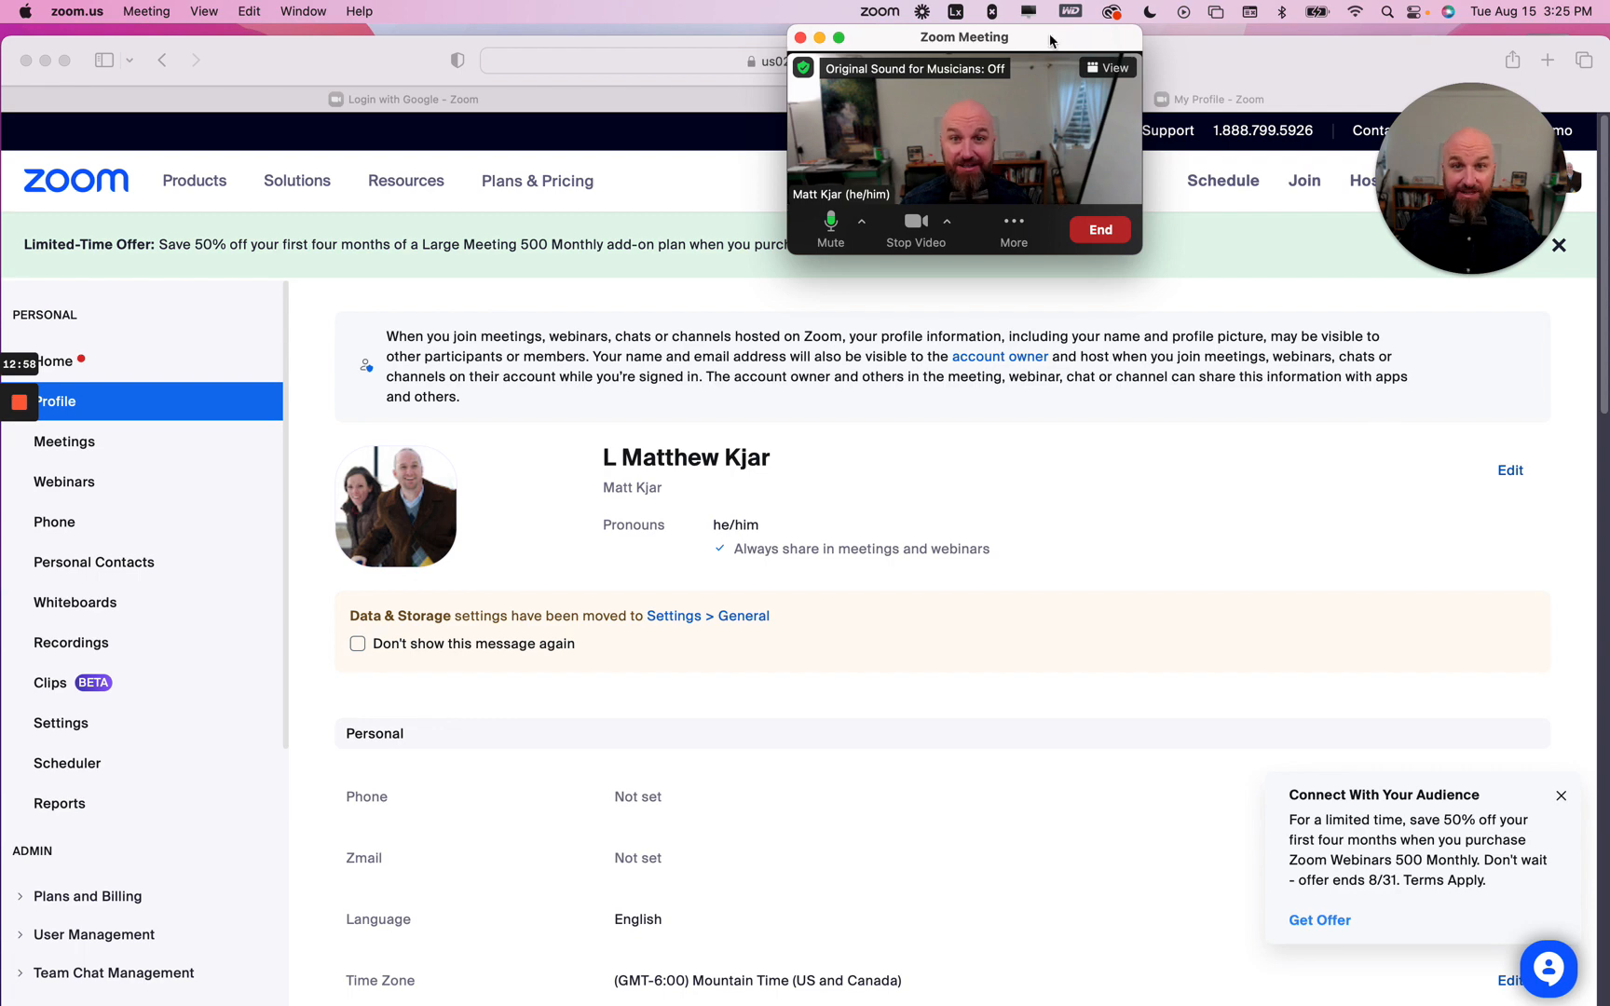
drag(1050, 40, 923, 785)
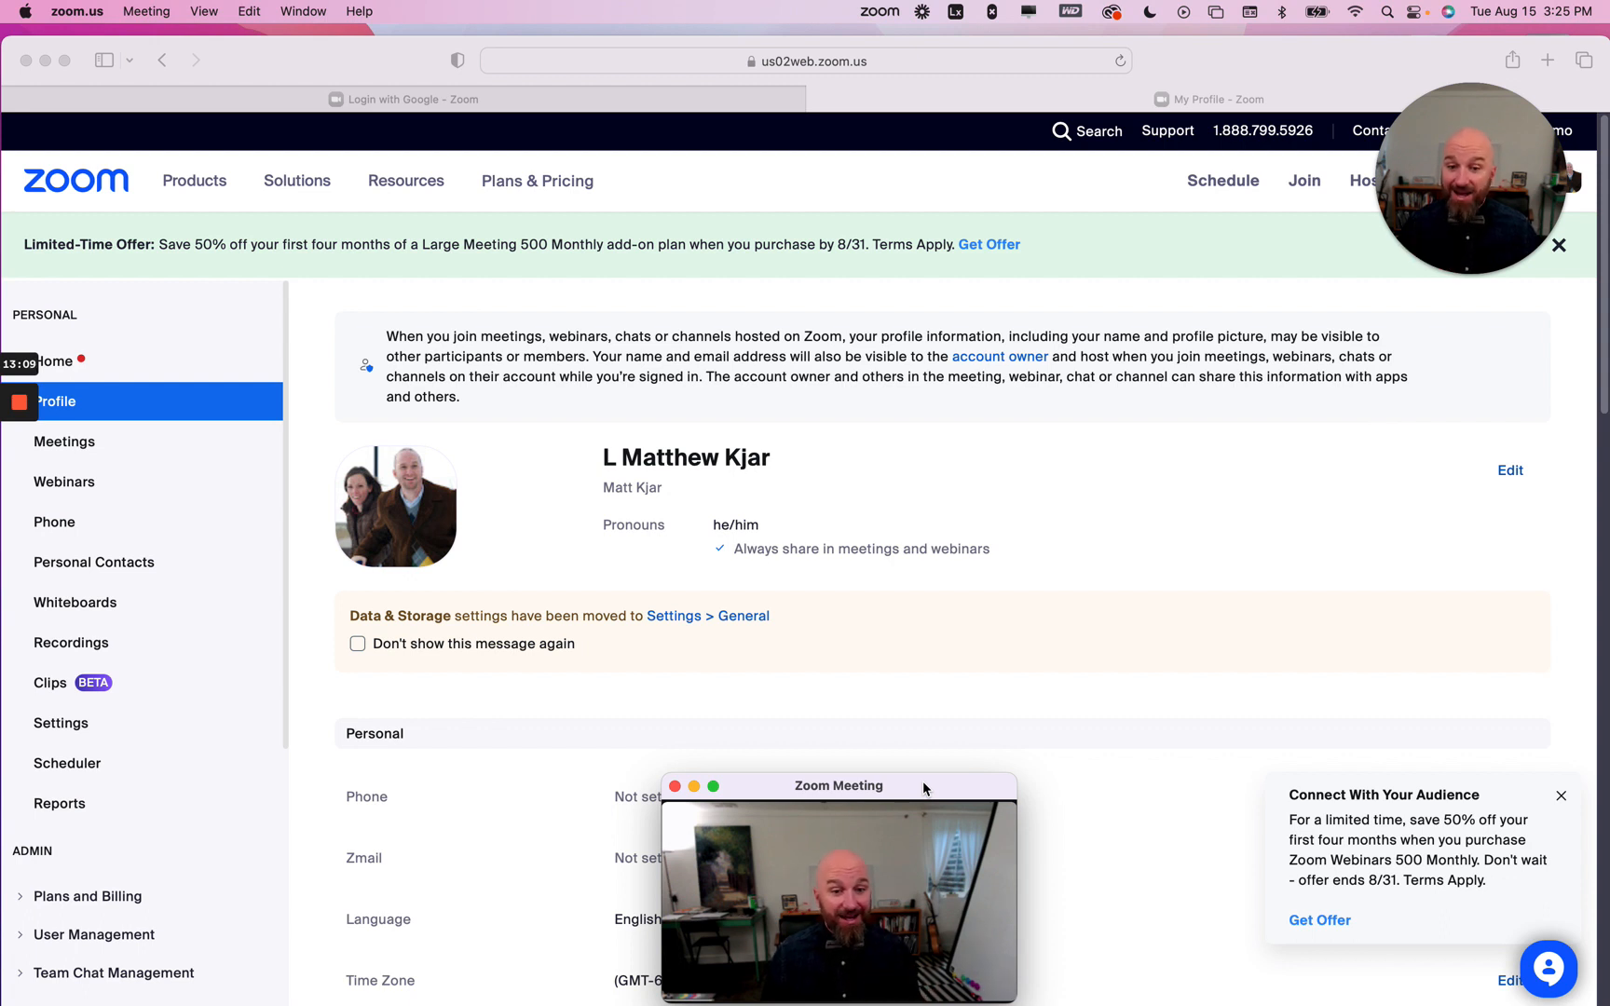
drag(922, 780, 1062, 35)
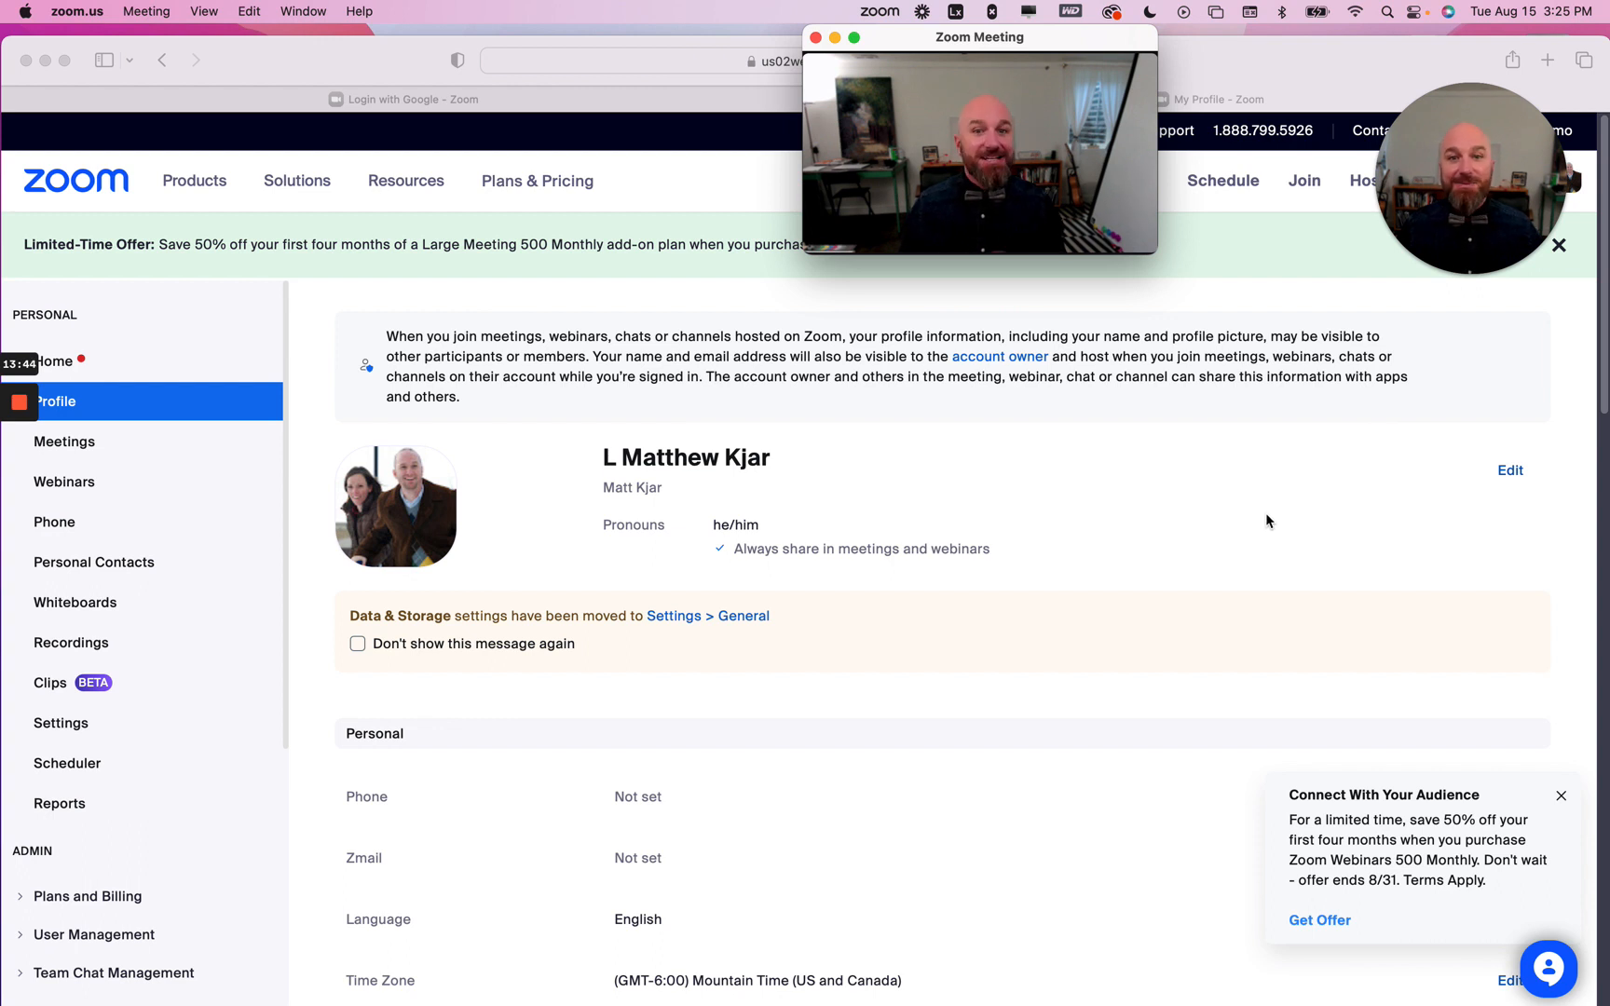
mouse_move(1439, 256)
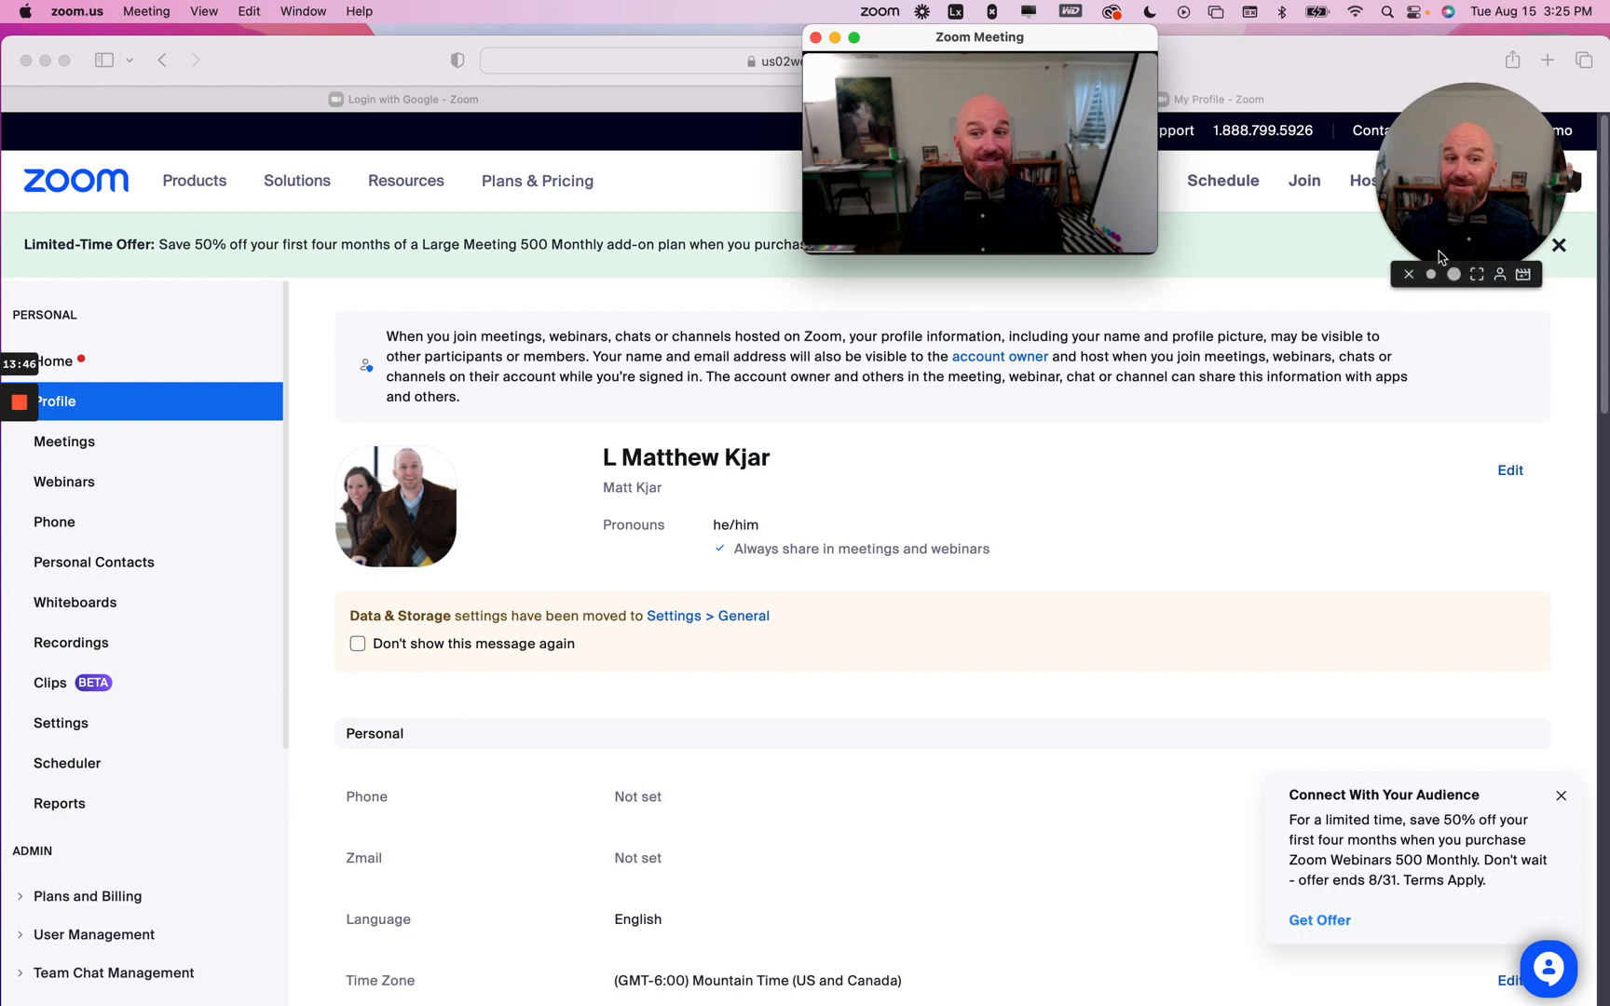